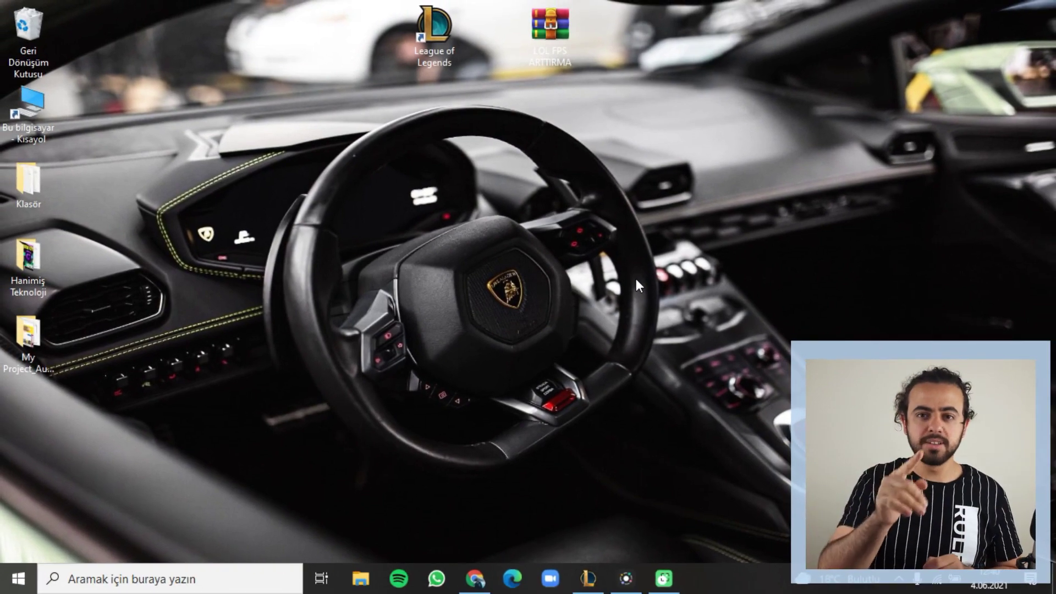
# Search Windows for "geri yükle" and open the restore point creation settings (Geri yükleme noktası oluştur).
pyautogui.click(96, 589)
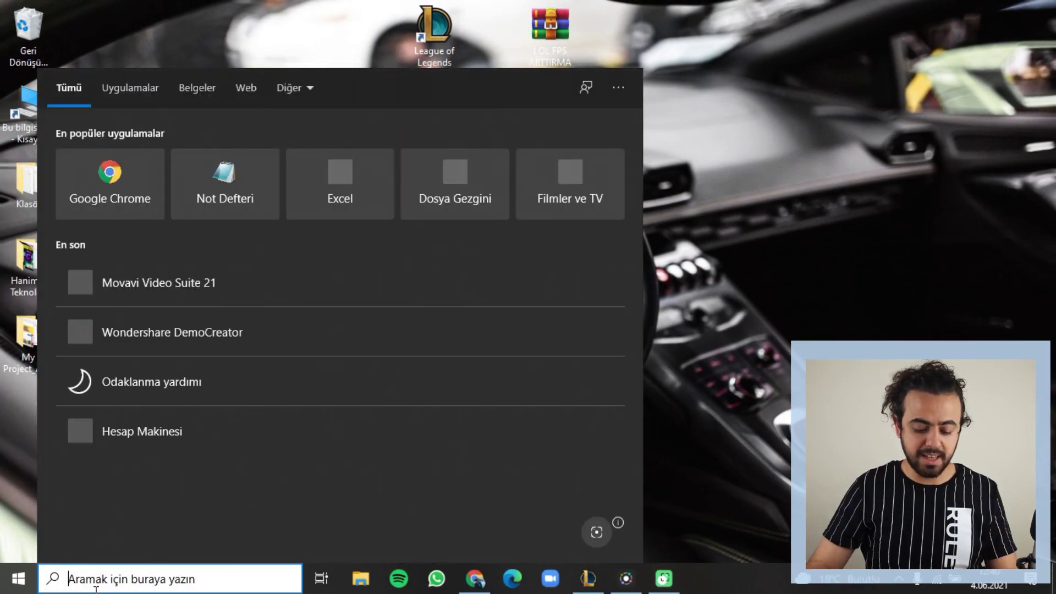
pyautogui.write('geri yükle')
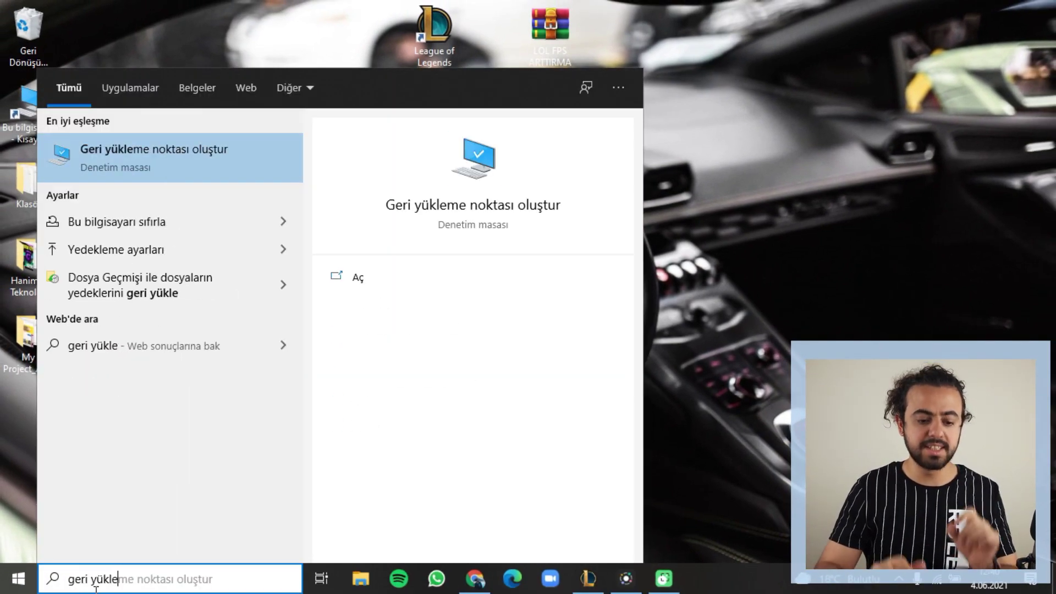
pyautogui.press('Escape')
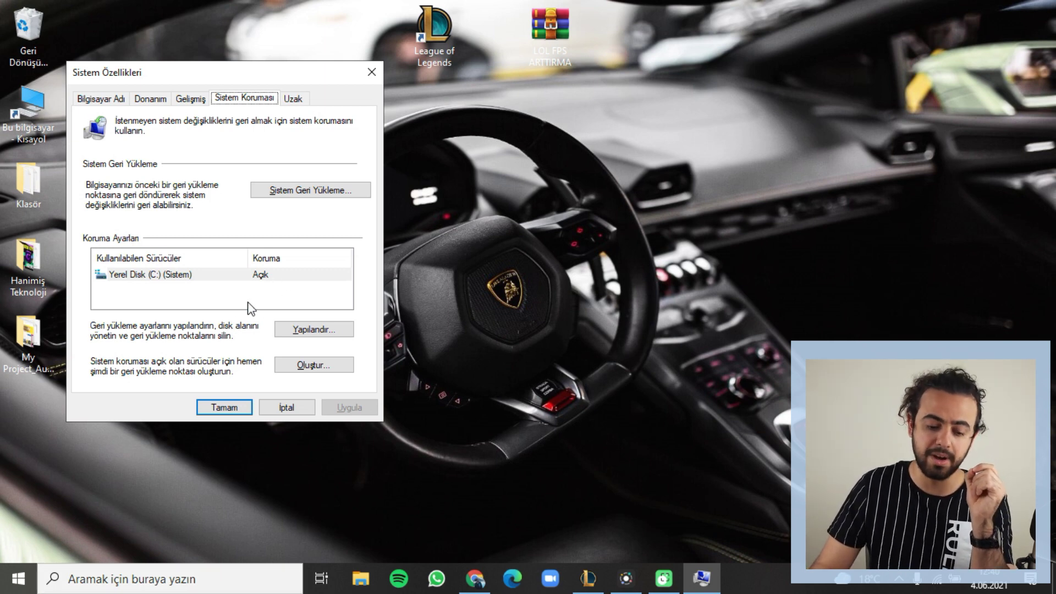
# Create a system restore point described as "lol fps arttırma öncesi" and dismiss the completion notice.
pyautogui.click(317, 366)
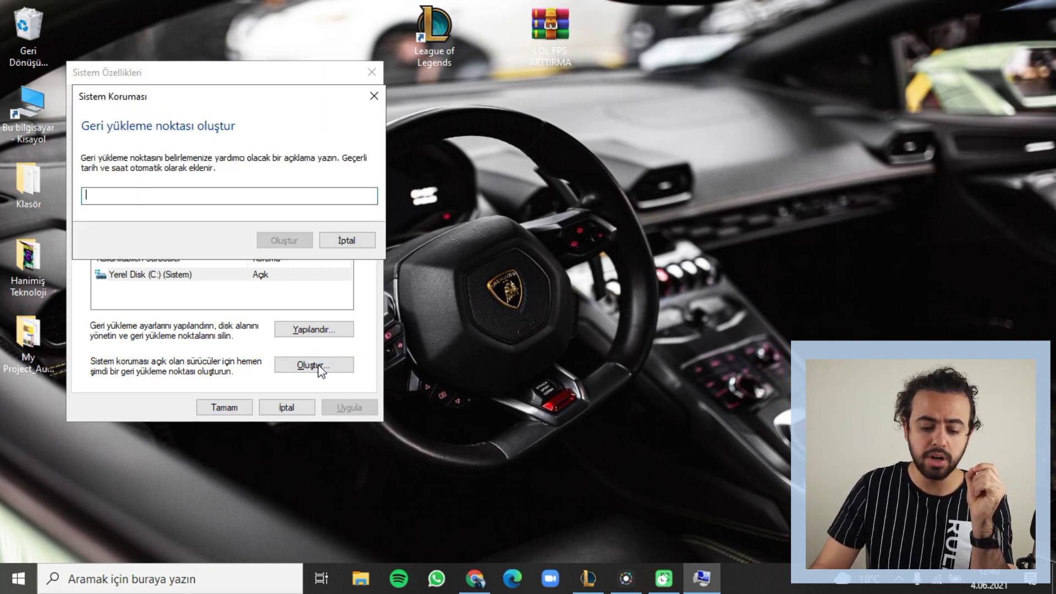
pyautogui.write('lo')
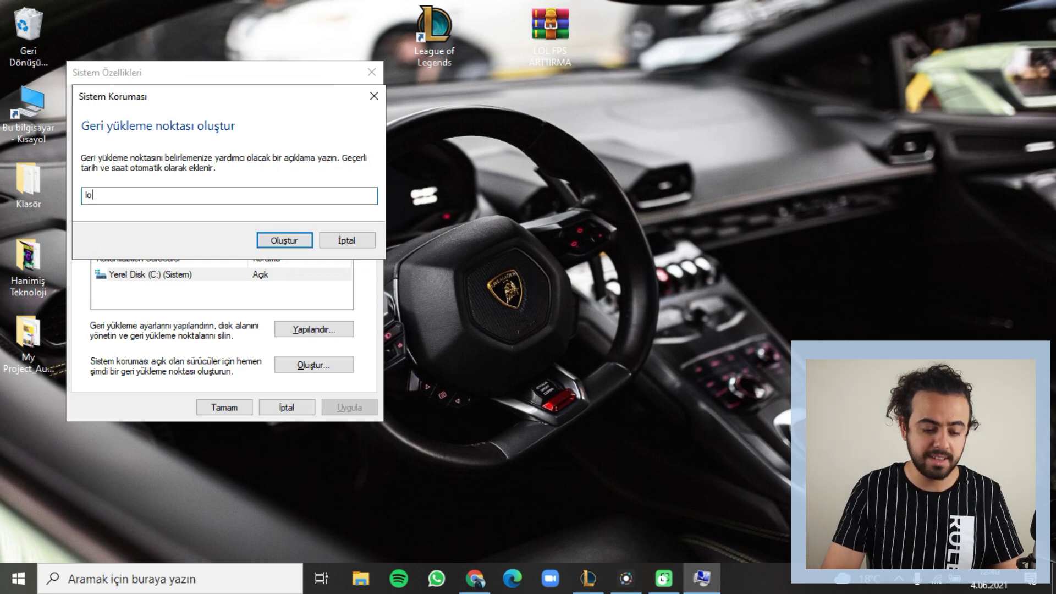
pyautogui.write('l fps arttırma öncesi')
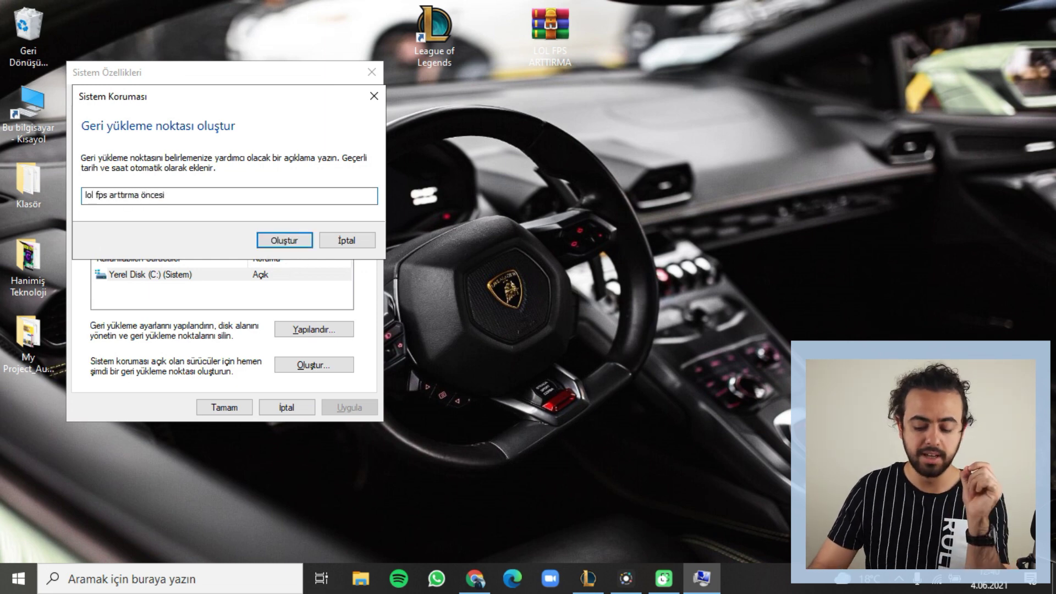
pyautogui.press('Return')
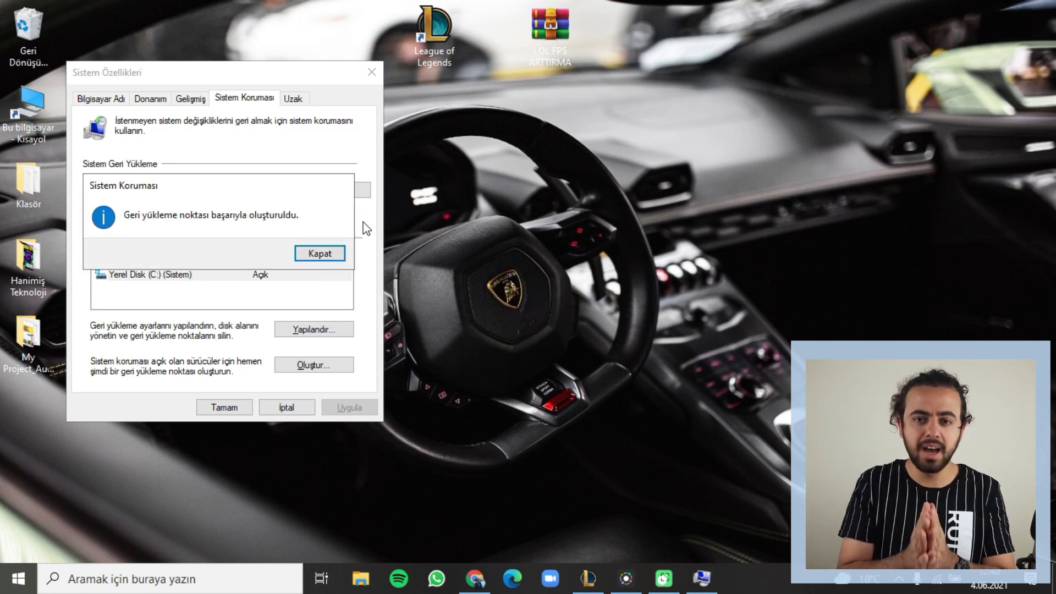
pyautogui.click(324, 253)
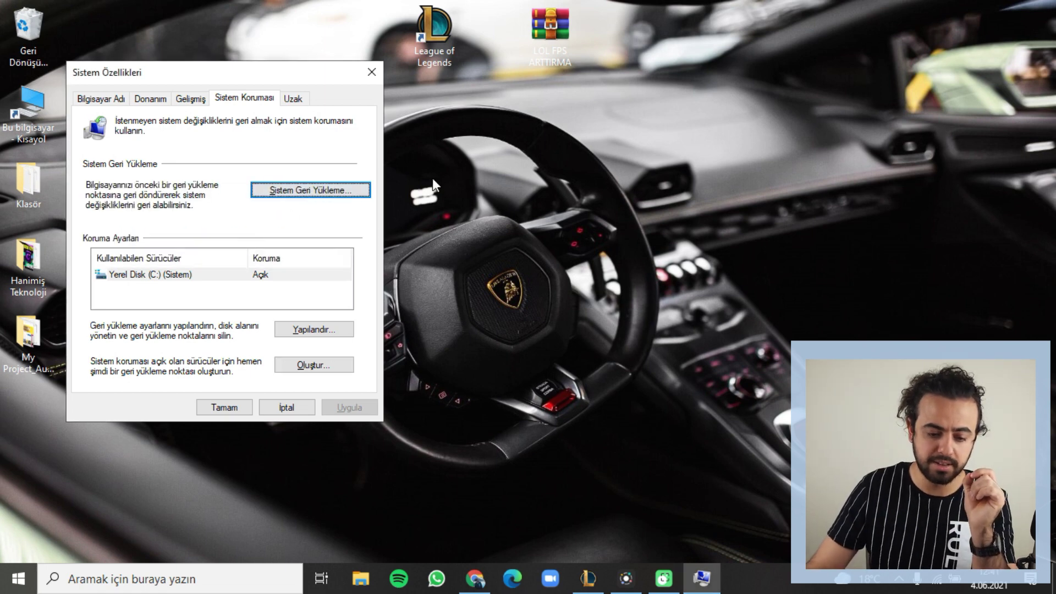
# Look up the "lol fps arttırma öncesi" restore point in System Restore without restoring, and close the system dialogs.
pyautogui.click(310, 190)
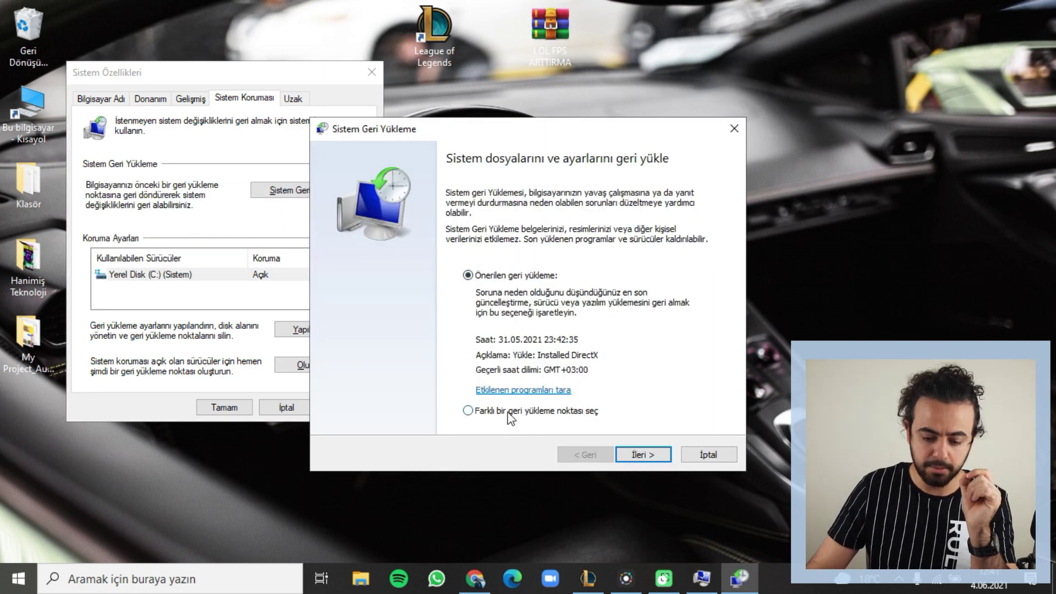
pyautogui.click(510, 414)
pyautogui.click(649, 454)
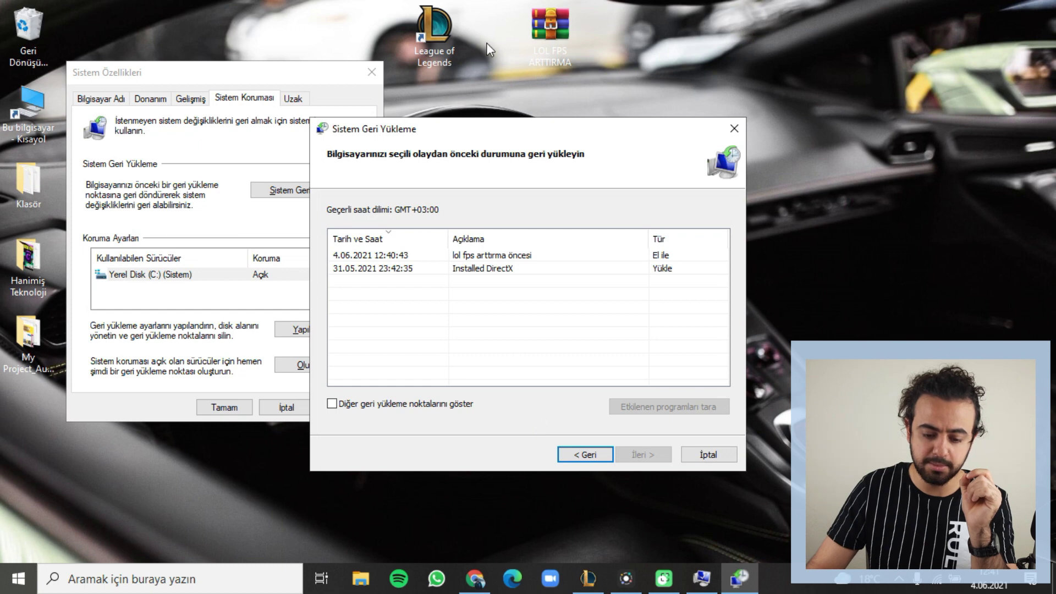
pyautogui.click(469, 254)
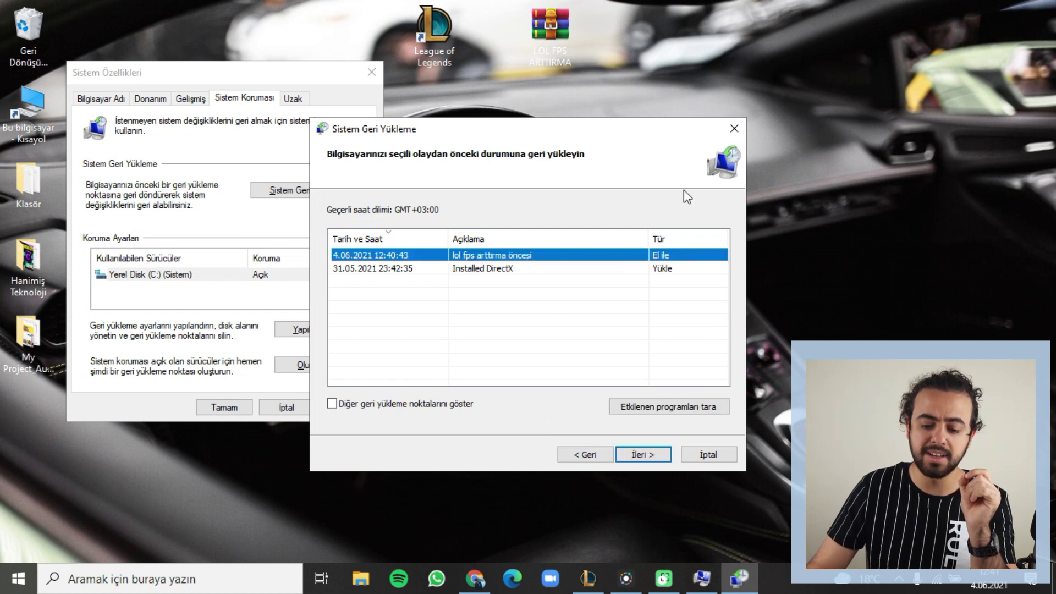
pyautogui.click(734, 130)
pyautogui.click(371, 73)
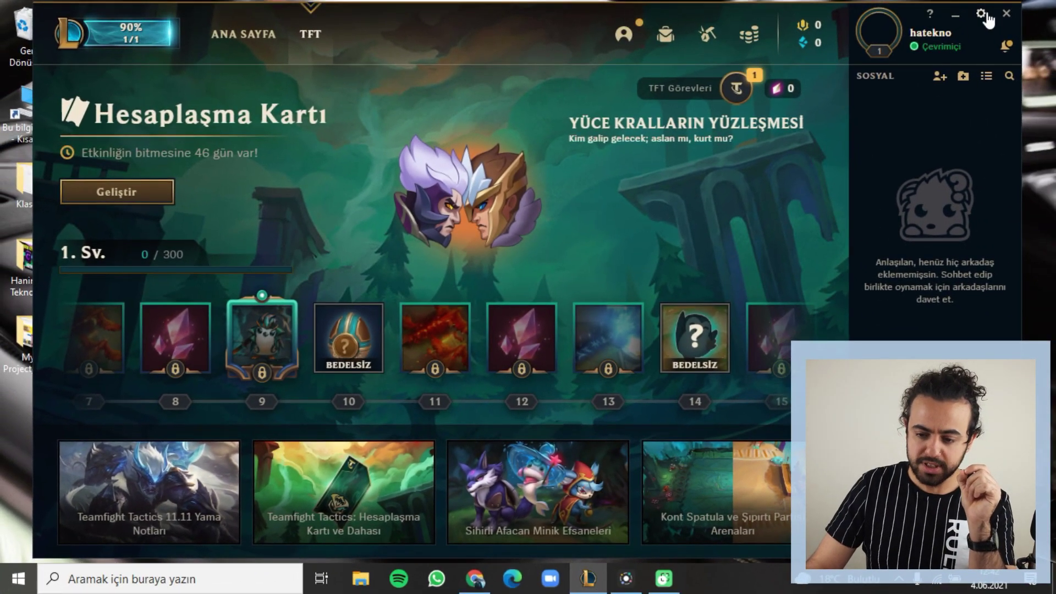
# Enable "Tasarruf modunu aç" and "Oyun sırasında istemciyi kapat" in the League of Legends client's general settings and save them.
pyautogui.click(982, 15)
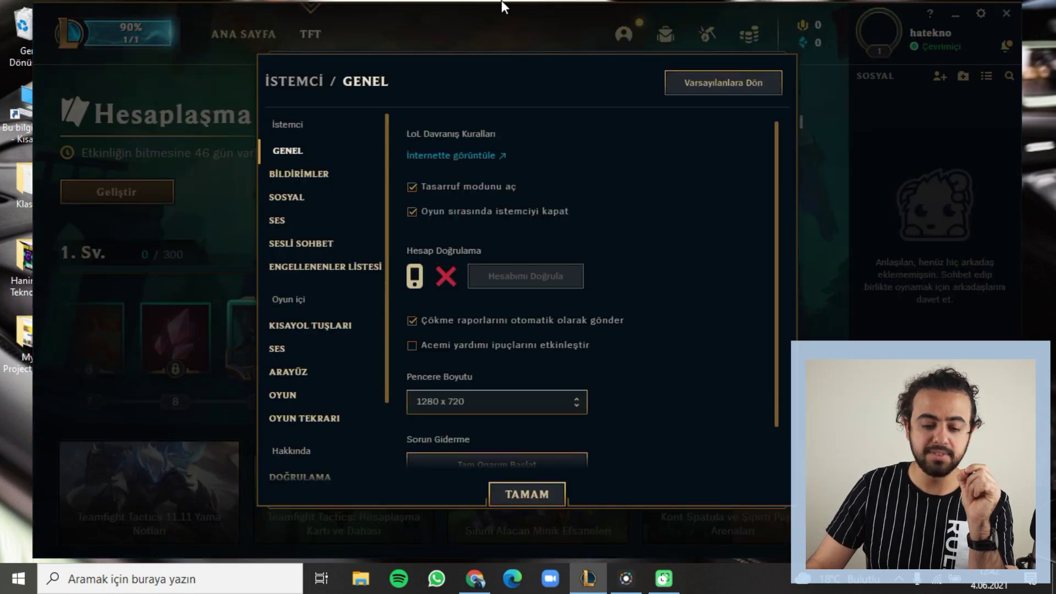
pyautogui.click(412, 188)
pyautogui.click(413, 212)
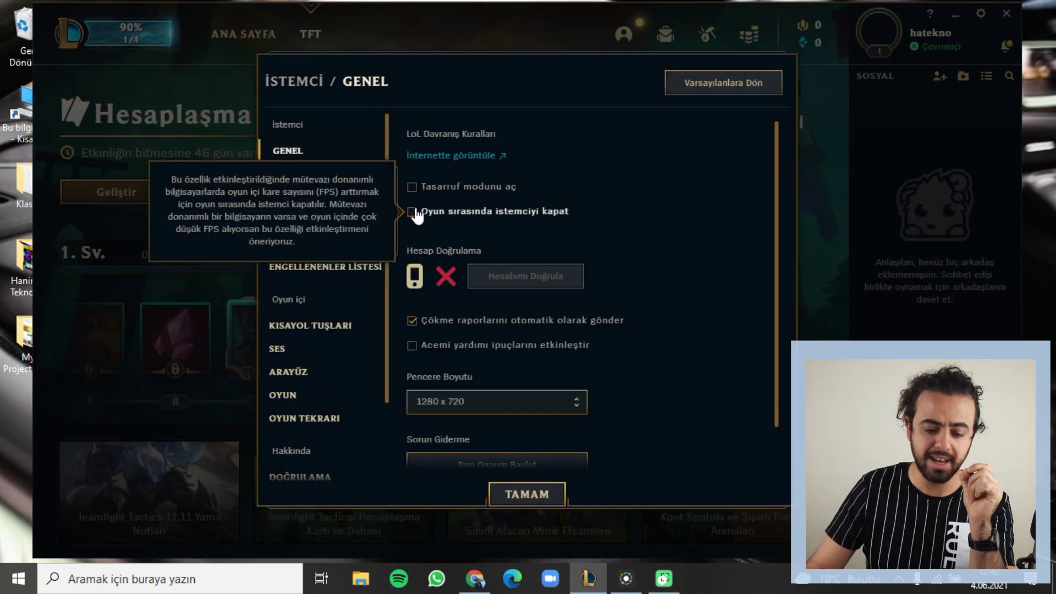
pyautogui.click(412, 187)
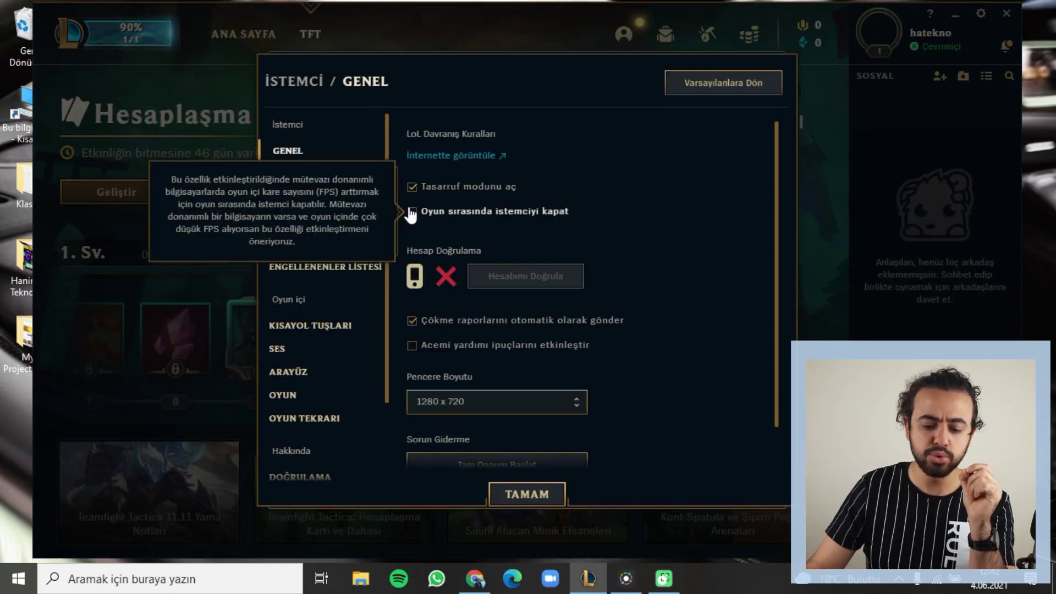
pyautogui.click(413, 212)
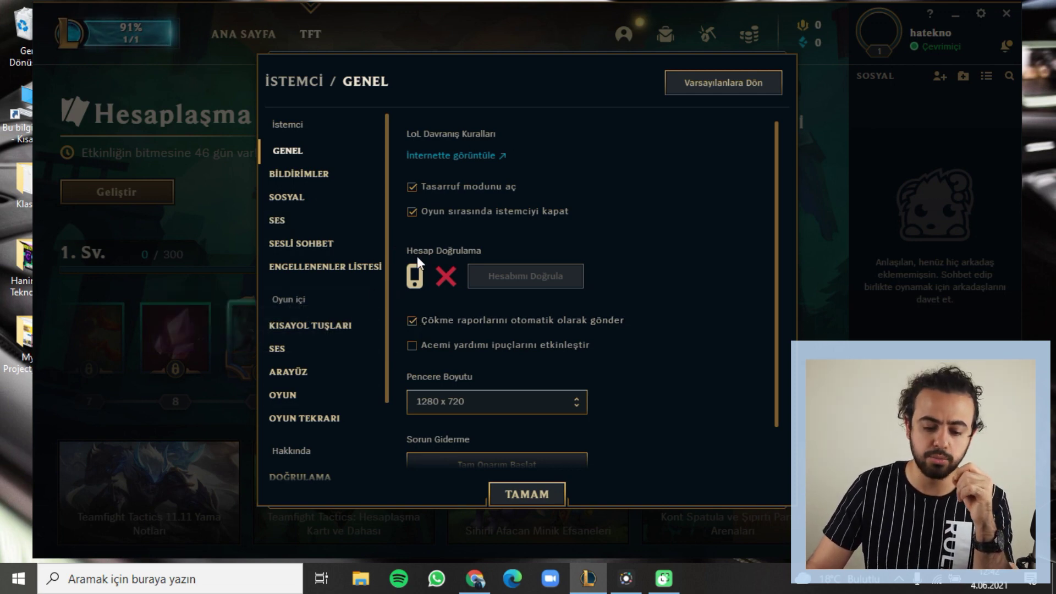
pyautogui.moveTo(482, 213)
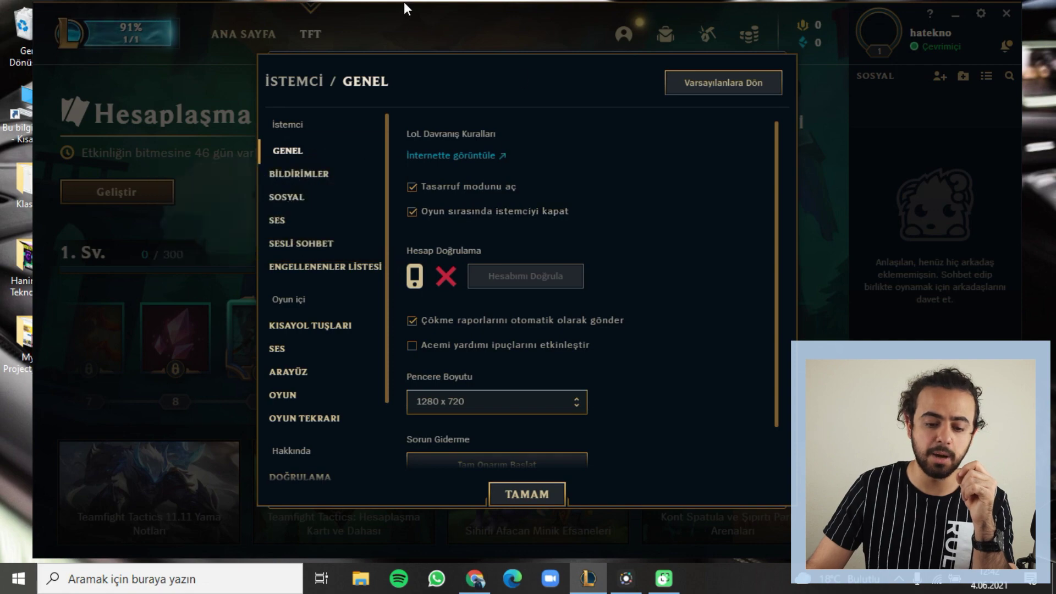
pyautogui.moveTo(404, 2); pyautogui.dragTo(419, 124)
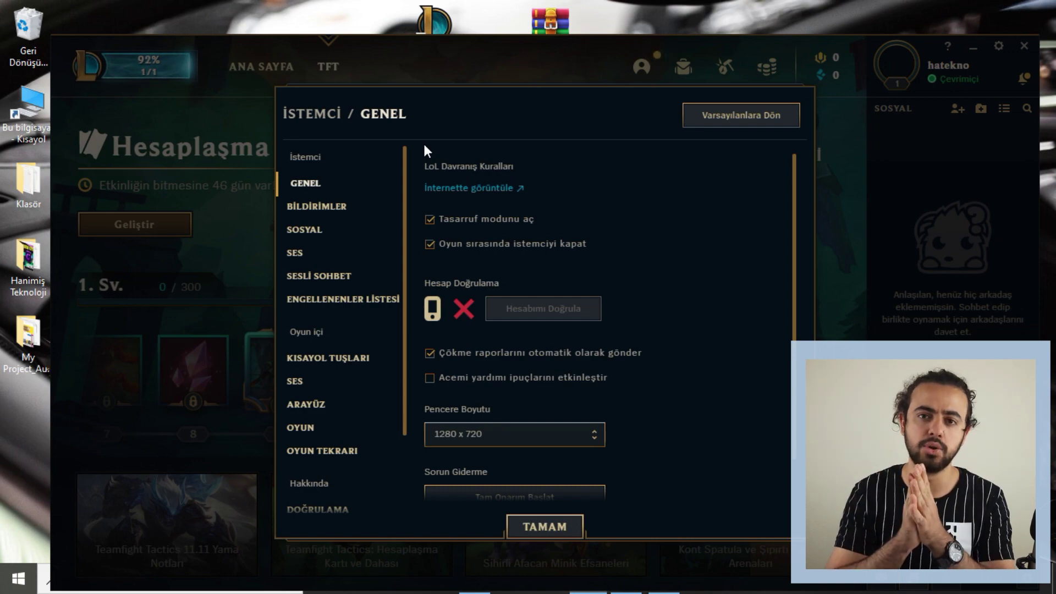
pyautogui.click(544, 524)
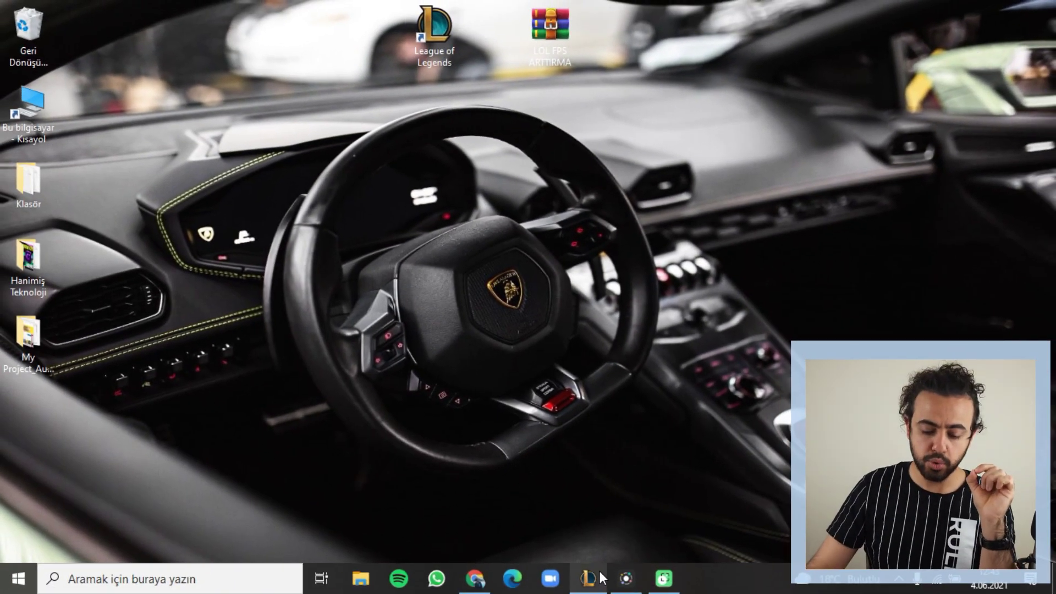
# Minimize the League of Legends client and switch to Task Manager (Görev Yöneticisi).
pyautogui.moveTo(588, 579)
pyautogui.click(591, 509)
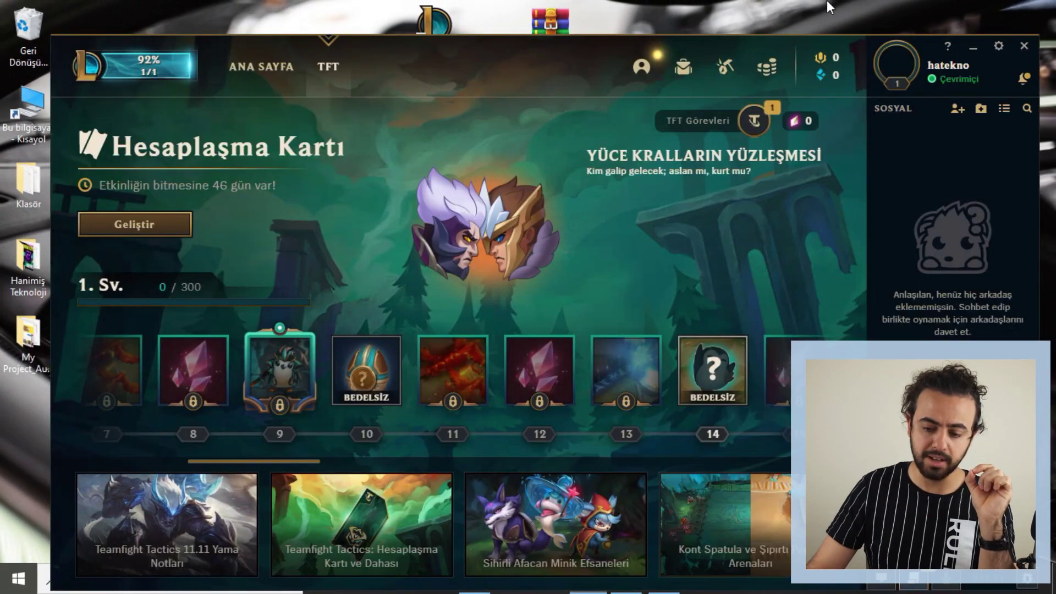
pyautogui.click(969, 49)
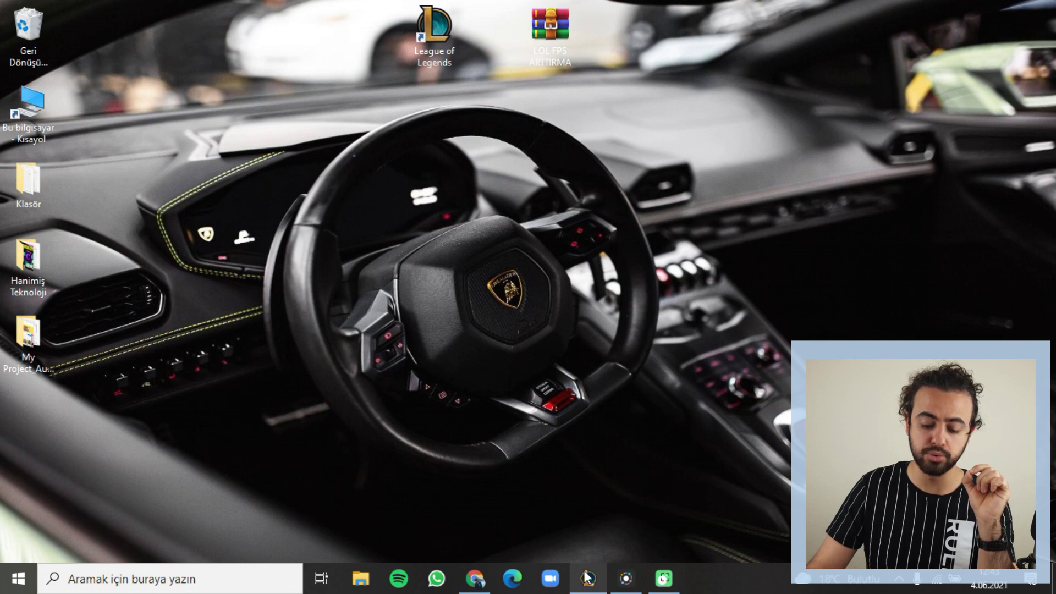
pyautogui.rightClick(735, 573)
pyautogui.click(782, 494)
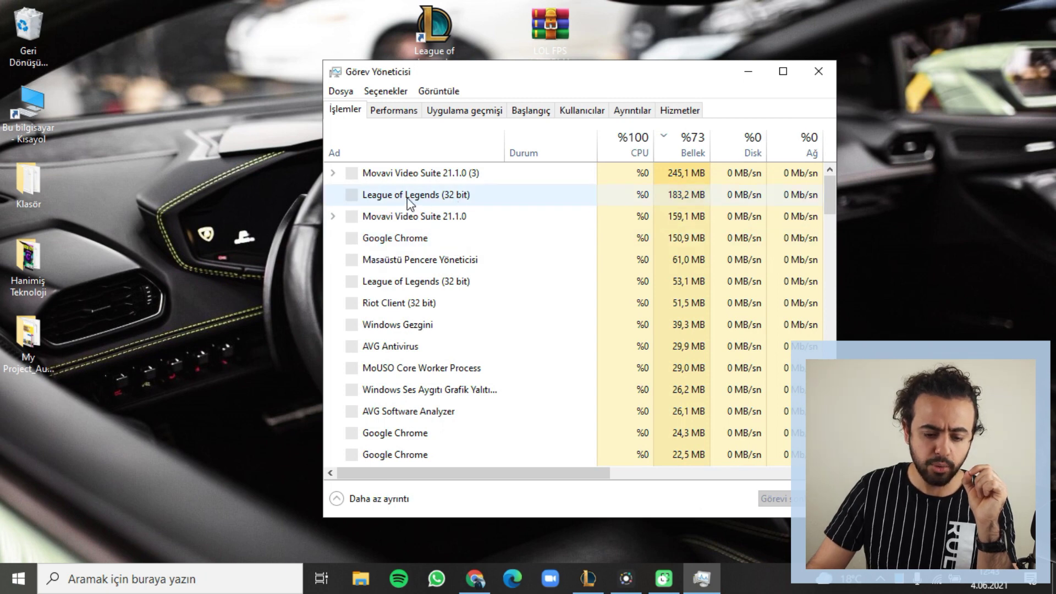
# Expand the League of Legends process group and go to the details of its League of Legends (32 bit) process.
pyautogui.click(378, 201)
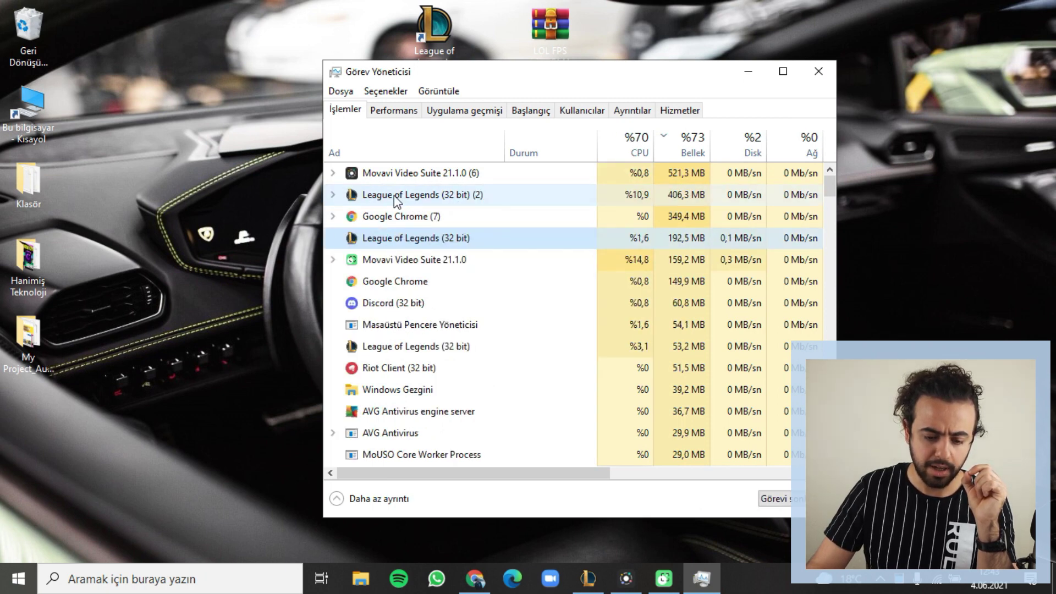
pyautogui.click(333, 195)
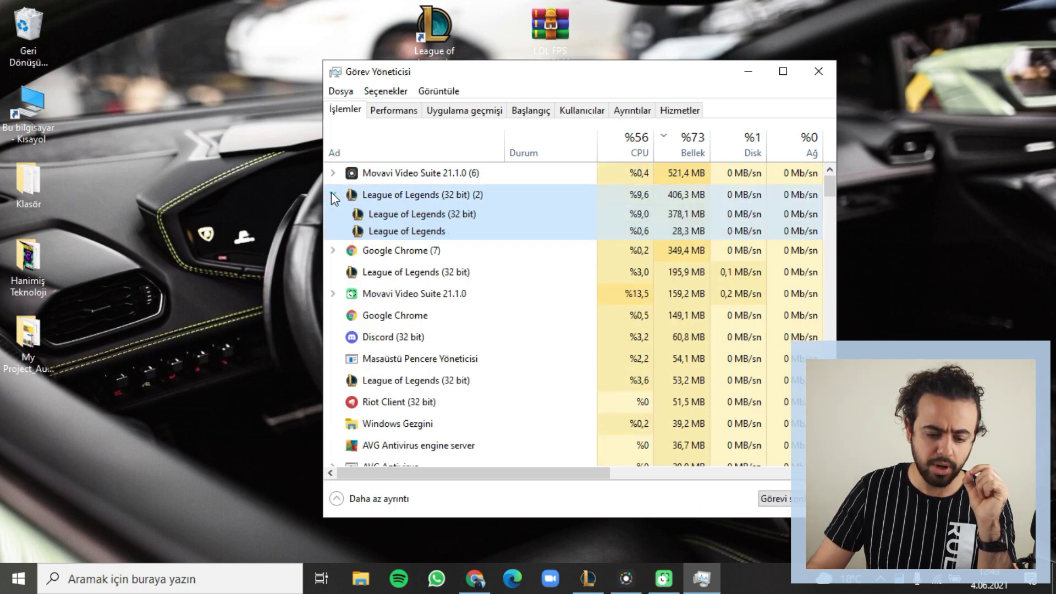
pyautogui.click(421, 218)
pyautogui.rightClick(415, 215)
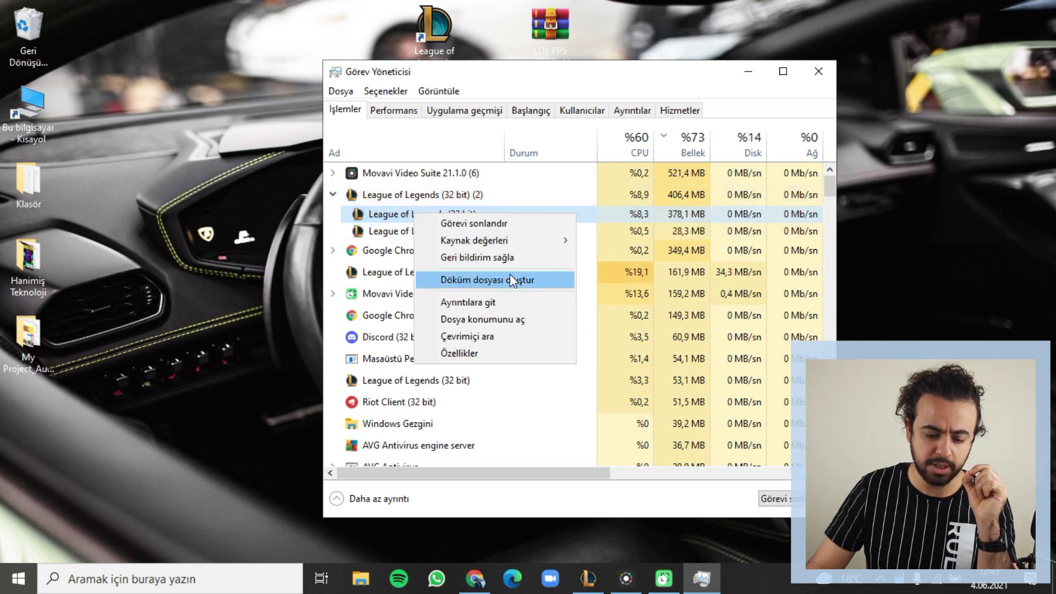
pyautogui.click(483, 304)
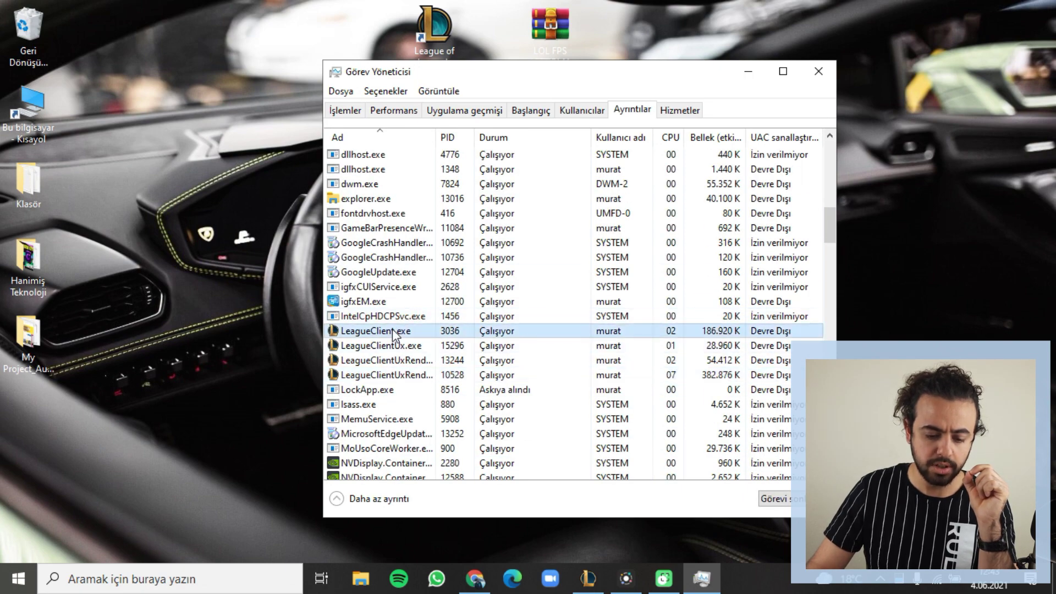
# Exclude CPU 0 from the processor affinity of LeagueClient.exe.
pyautogui.click(407, 347)
pyautogui.click(399, 332)
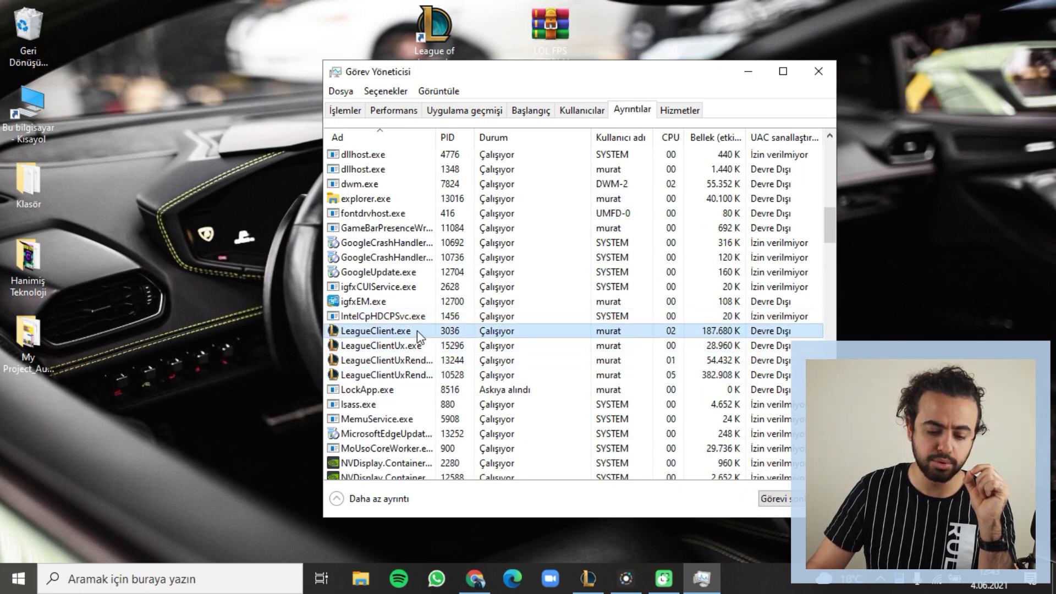
pyautogui.rightClick(381, 332)
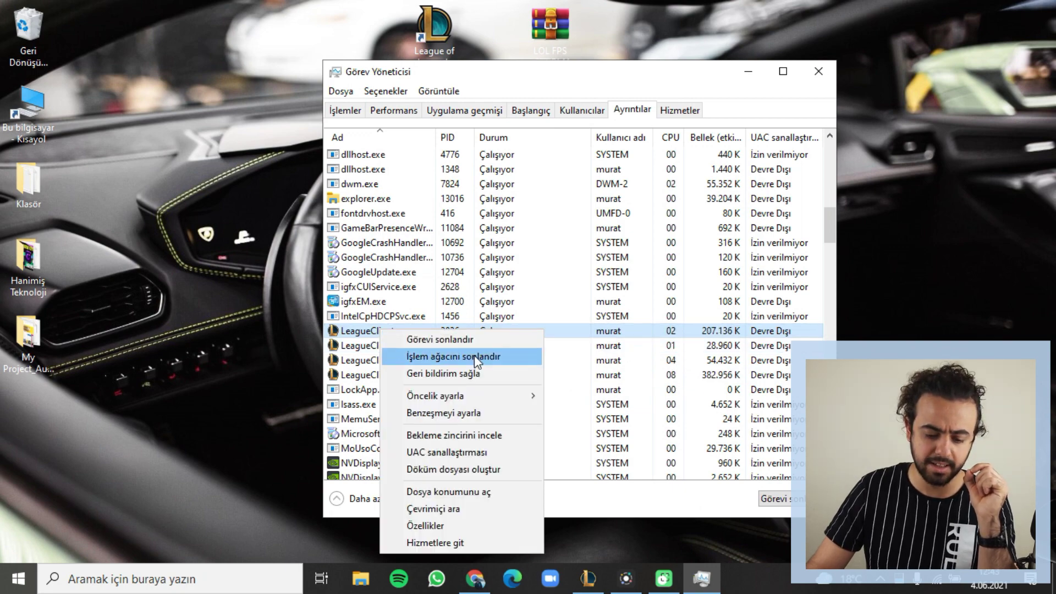
pyautogui.click(461, 413)
pyautogui.click(347, 180)
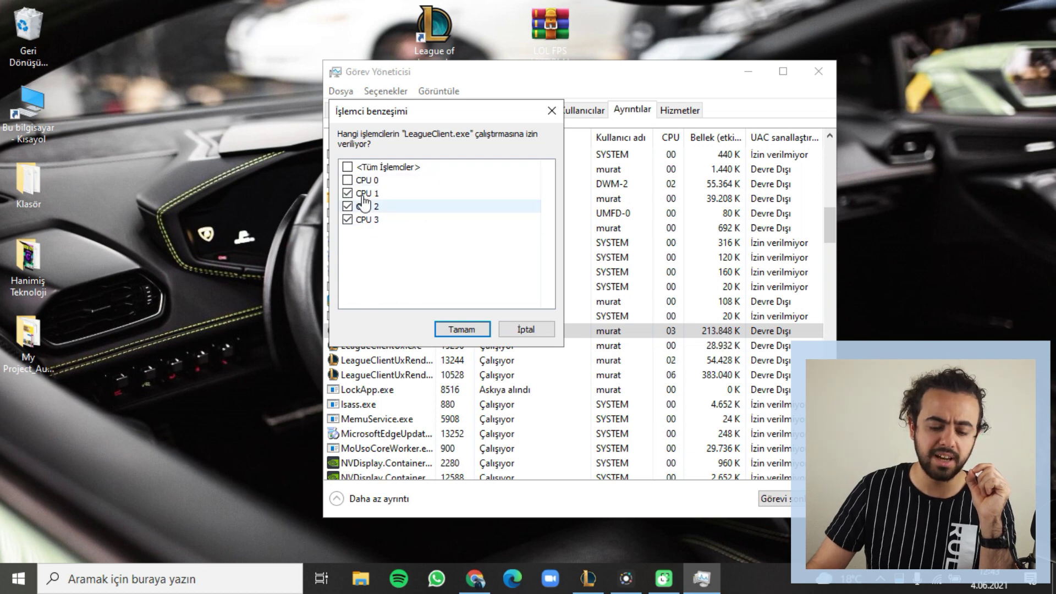
pyautogui.click(461, 329)
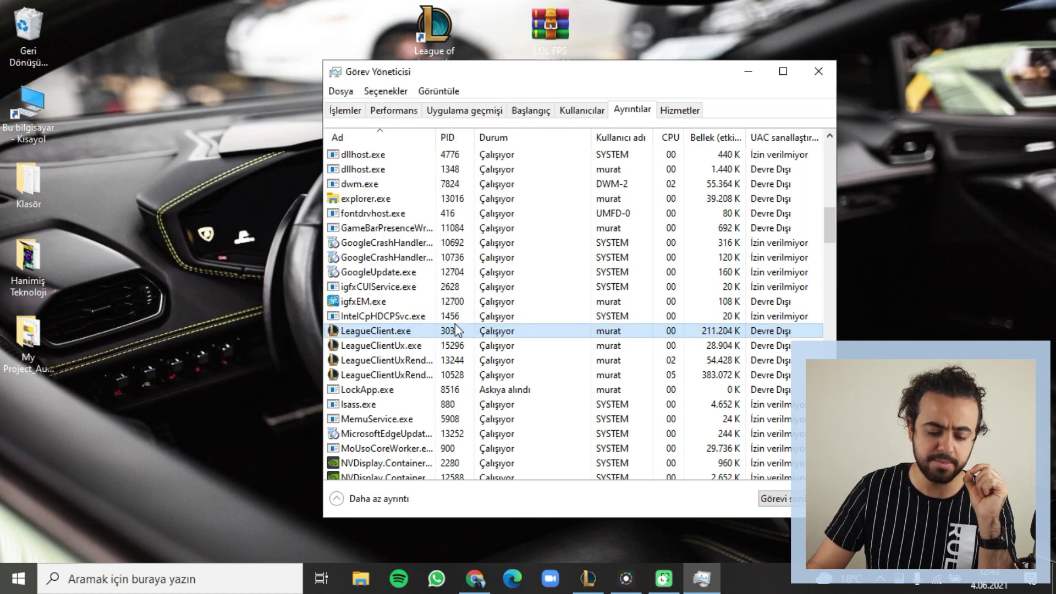
# Set the priority of LeagueClient.exe to Yüksek and confirm the priority change.
pyautogui.rightClick(440, 336)
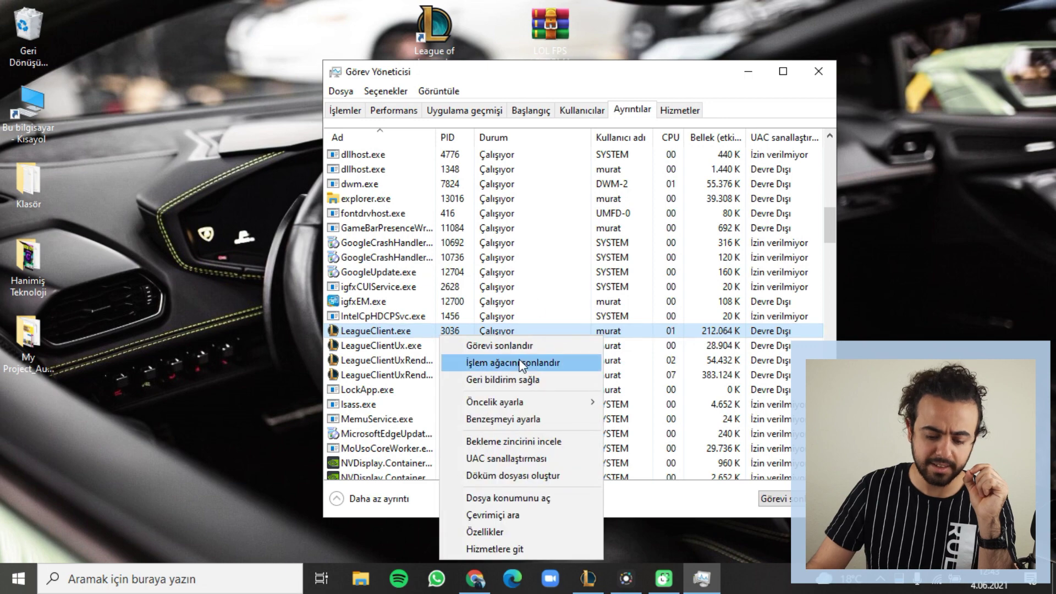
pyautogui.moveTo(557, 401)
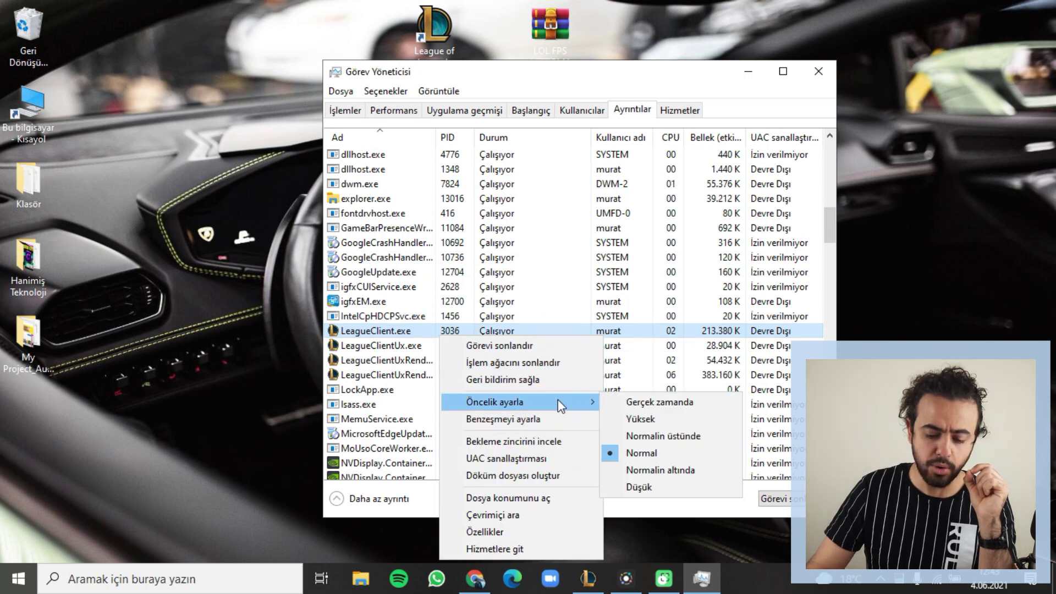
pyautogui.click(656, 415)
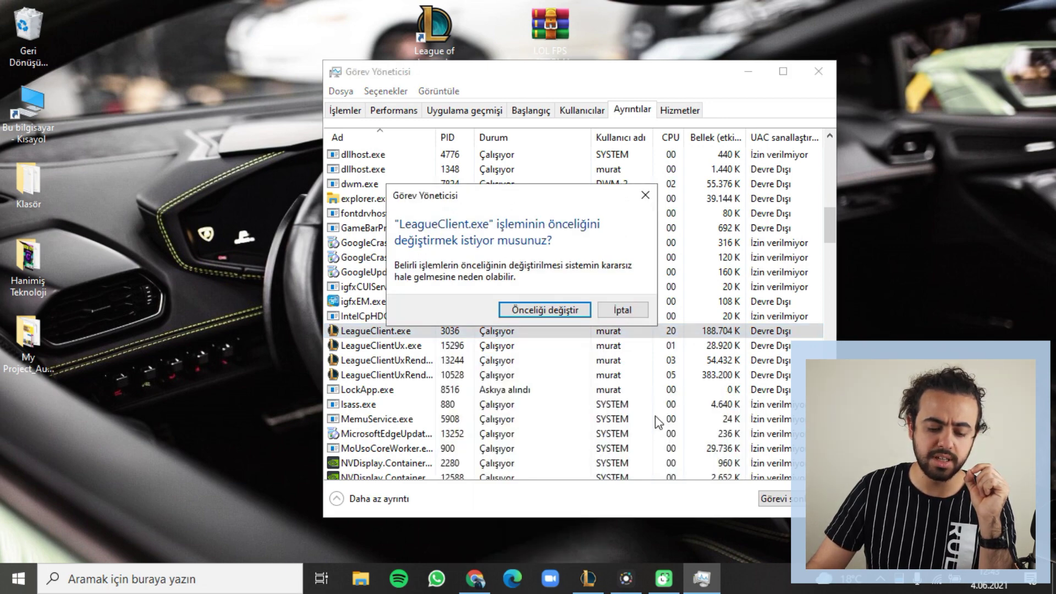
pyautogui.click(548, 312)
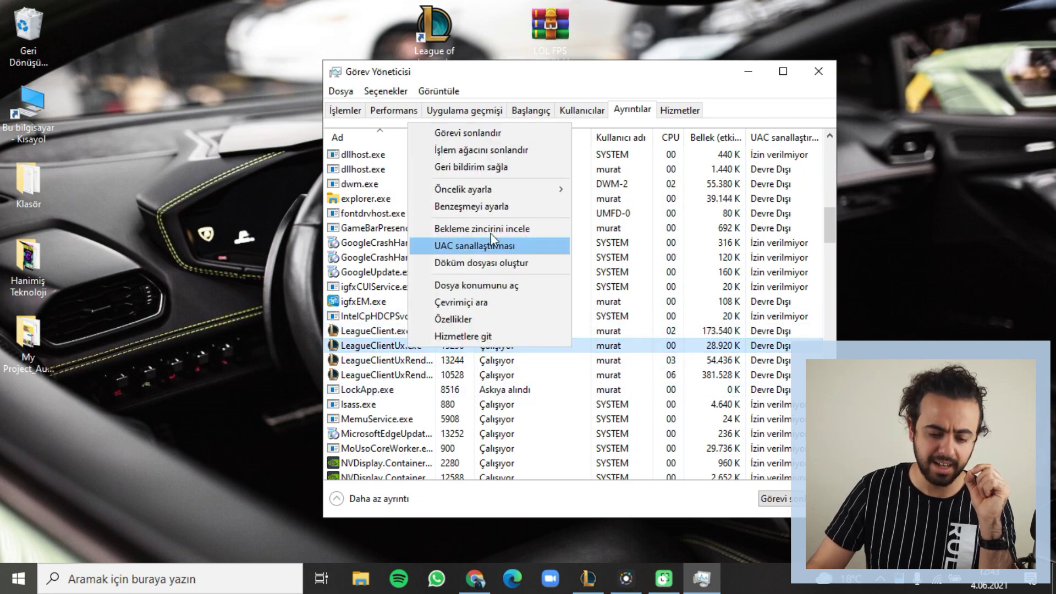
# Set the priority of LeagueClientUx.exe to Yüksek and exclude CPU 0 from its processor affinity.
pyautogui.moveTo(498, 187)
pyautogui.click(616, 207)
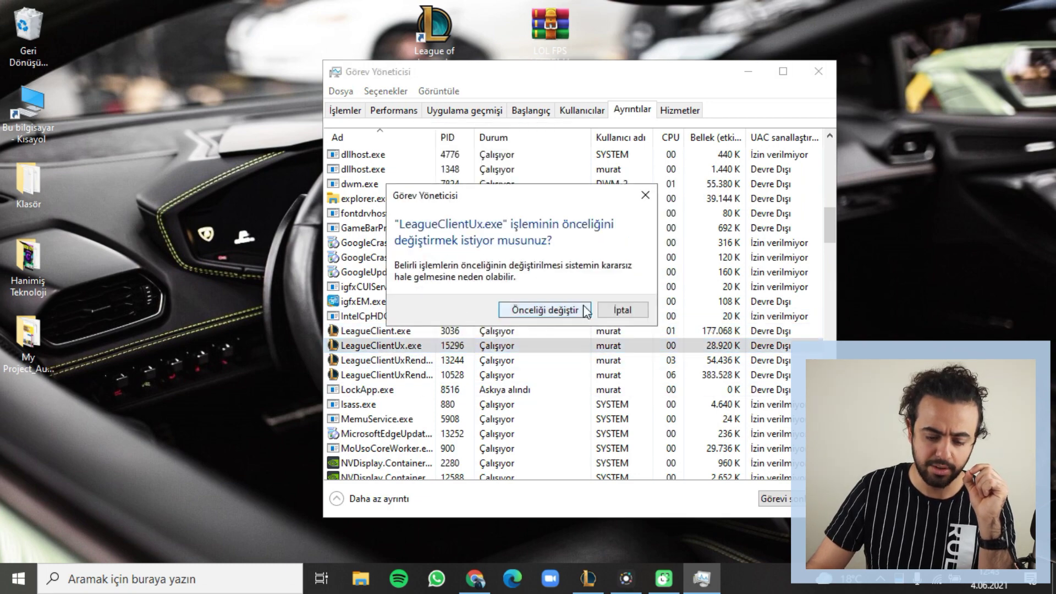
pyautogui.click(480, 438)
pyautogui.rightClick(444, 346)
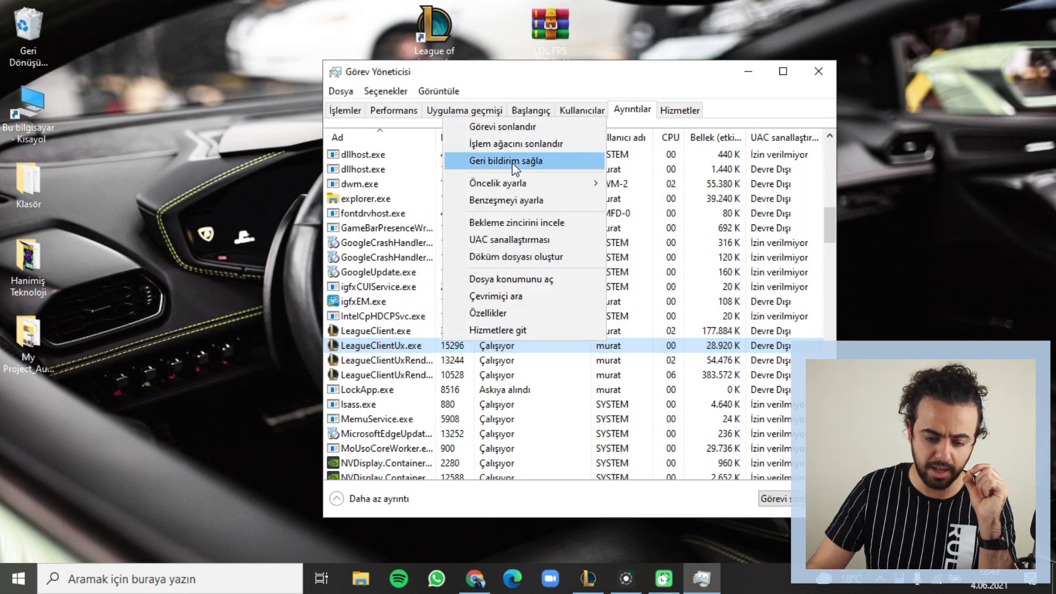
pyautogui.click(506, 200)
pyautogui.click(358, 179)
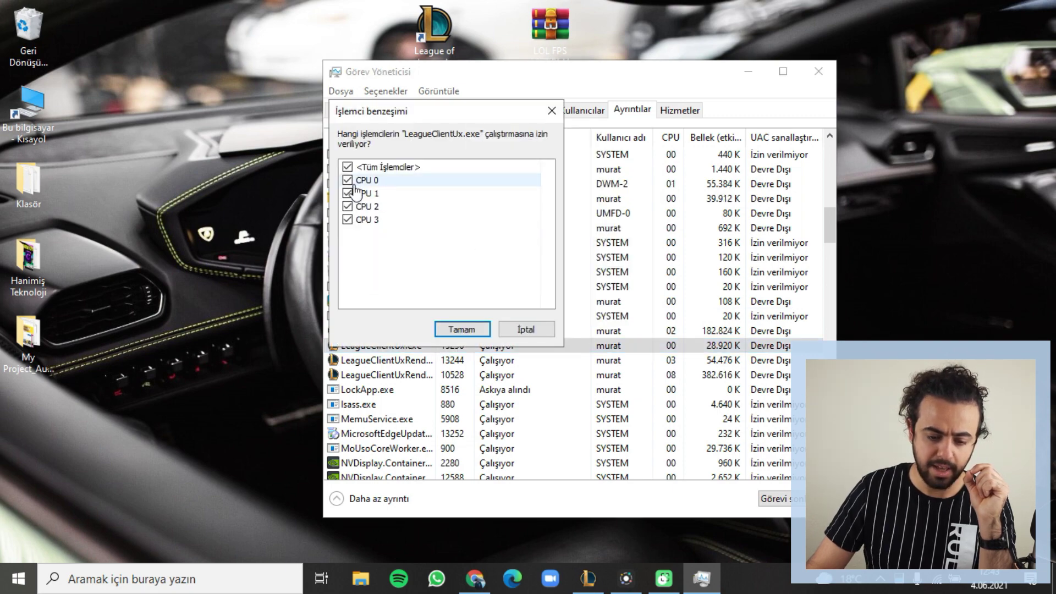
pyautogui.click(447, 330)
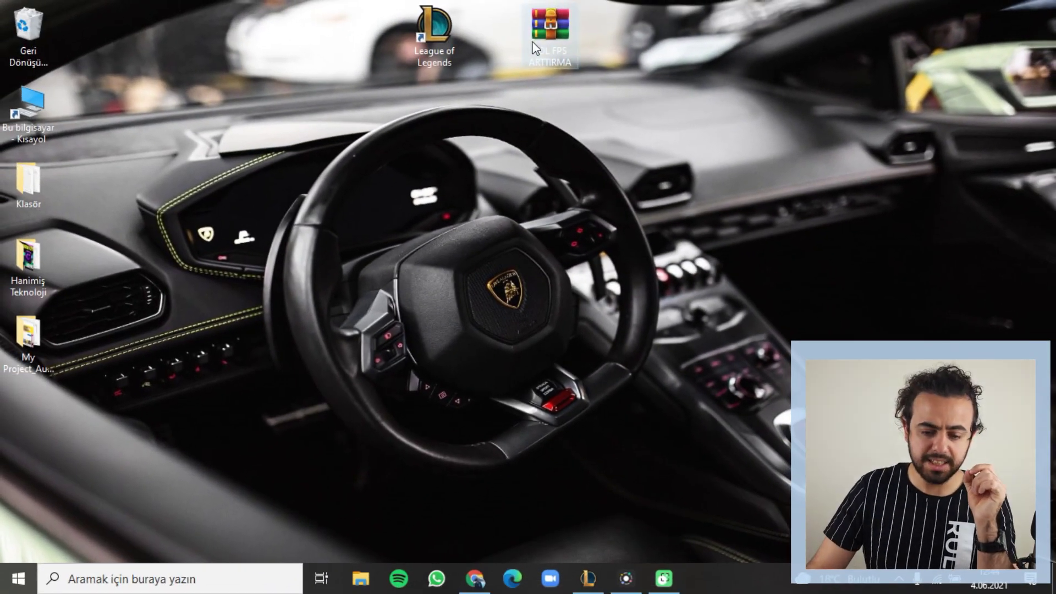
# Reposition the LOL FPS ARTTIRMA archive on the desktop and extract it there into a folder of the same name.
pyautogui.moveTo(557, 33); pyautogui.dragTo(616, 110)
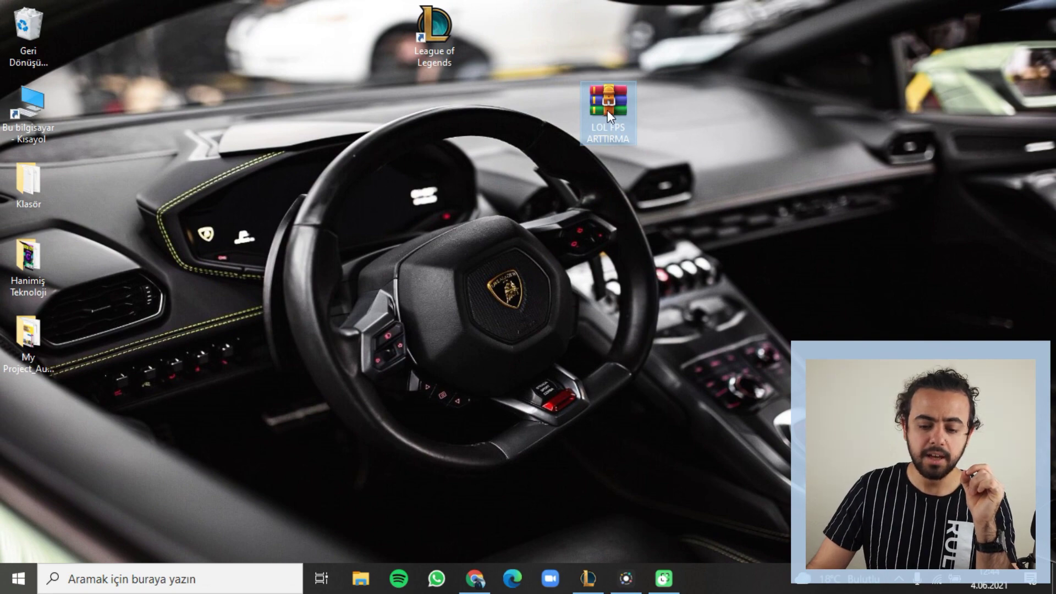
pyautogui.rightClick(608, 110)
pyautogui.click(702, 176)
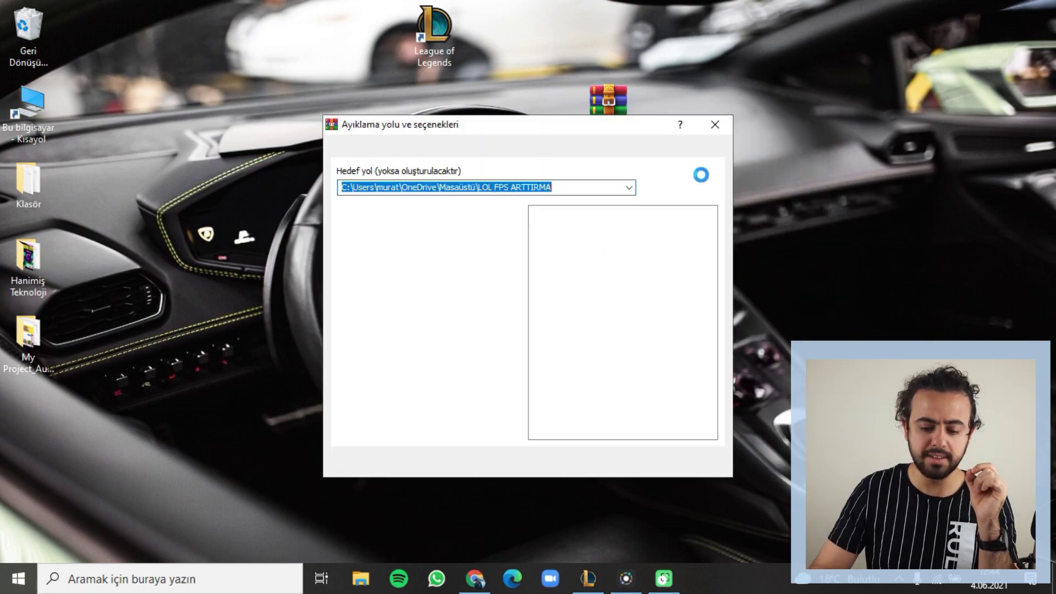
pyautogui.press('Return')
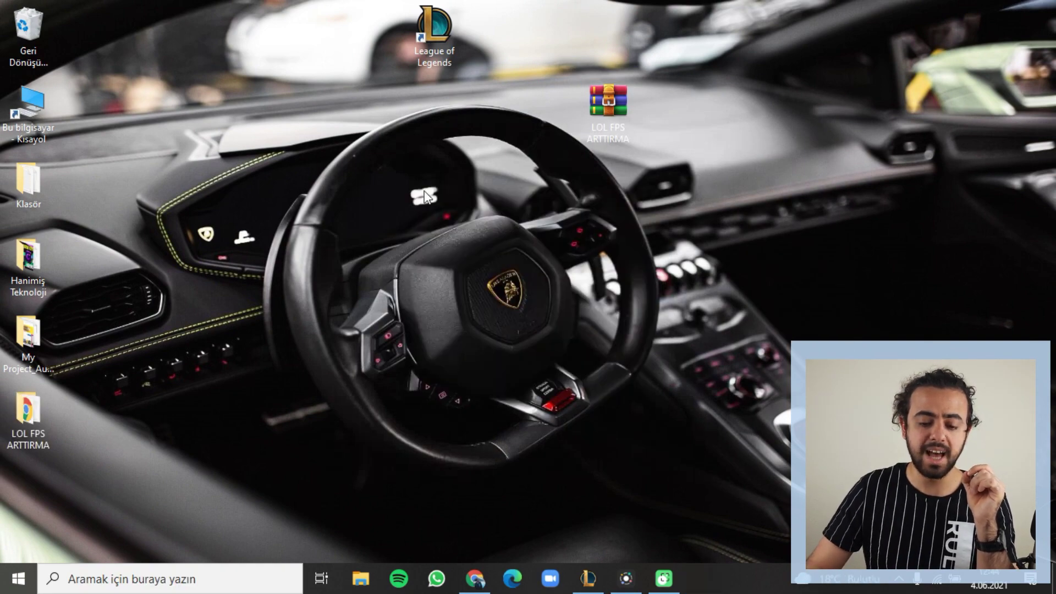
# Place the extracted LOL FPS ARTTIRMA folder beside its archive on the desktop.
pyautogui.moveTo(33, 418); pyautogui.dragTo(728, 116)
pyautogui.moveTo(608, 110); pyautogui.dragTo(572, 146)
pyautogui.moveTo(597, 101); pyautogui.dragTo(613, 127)
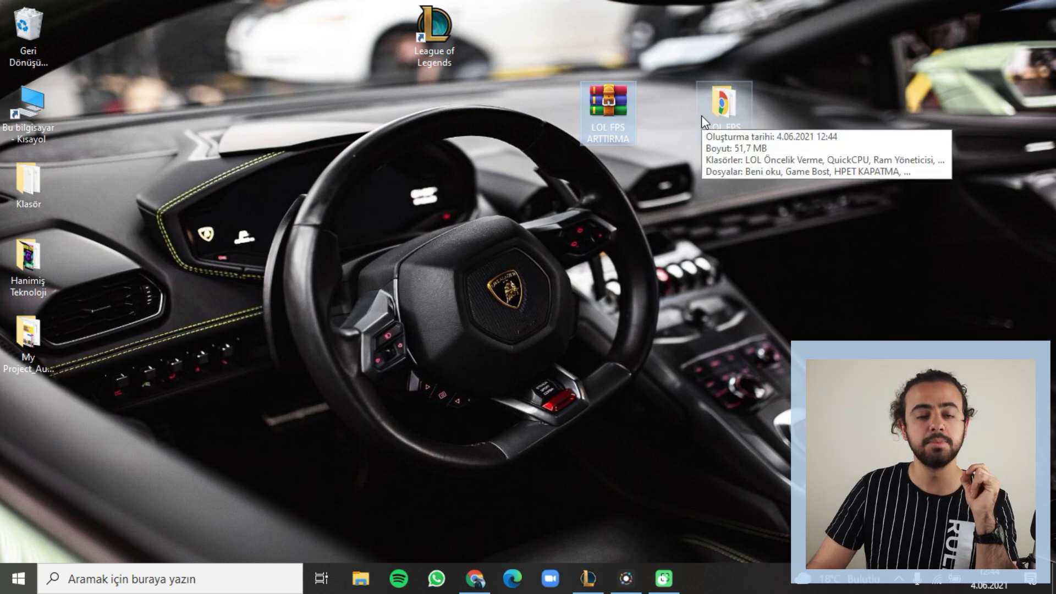
# Open the extracted LOL FPS ARTTIRMA folder and locate the QuickCpuSetup-3.3.5.0-x64 installer in its QuickCPU x64 subfolder.
pyautogui.click(725, 132)
pyautogui.doubleClick(741, 131)
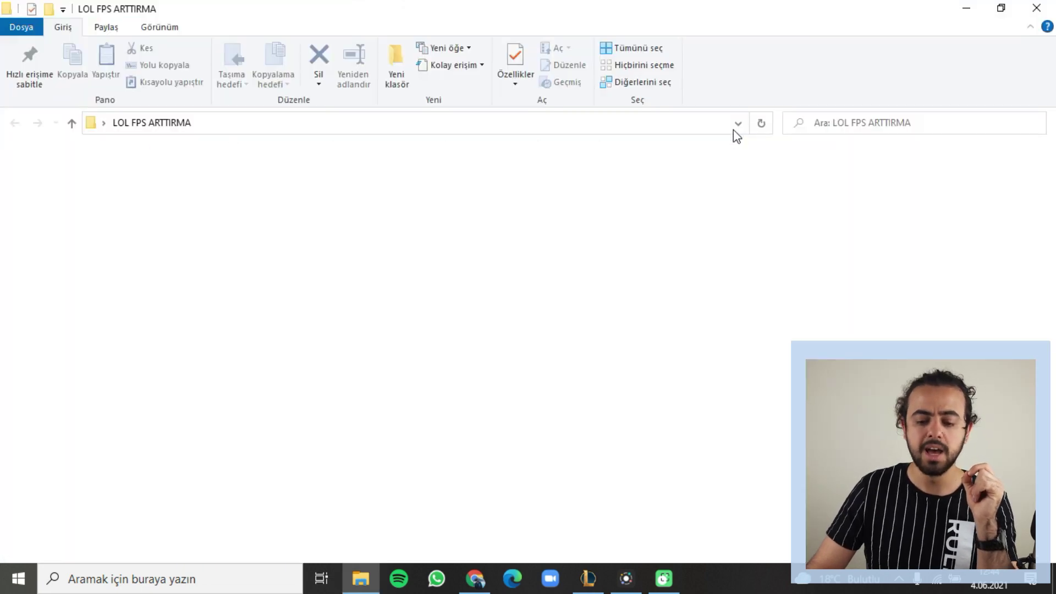
pyautogui.click(737, 123)
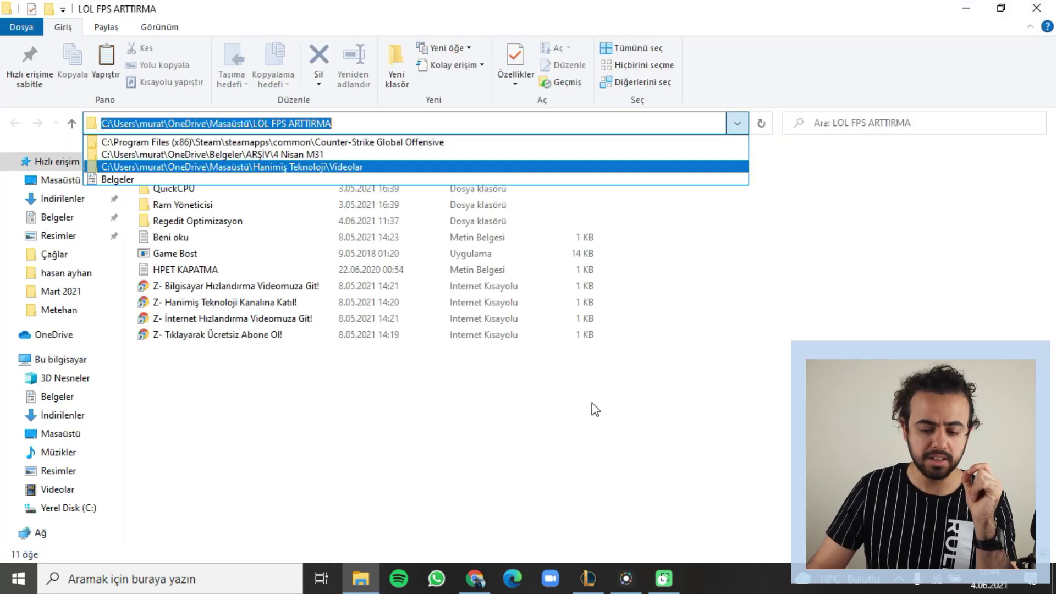
pyautogui.click(190, 188)
pyautogui.doubleClick(190, 188)
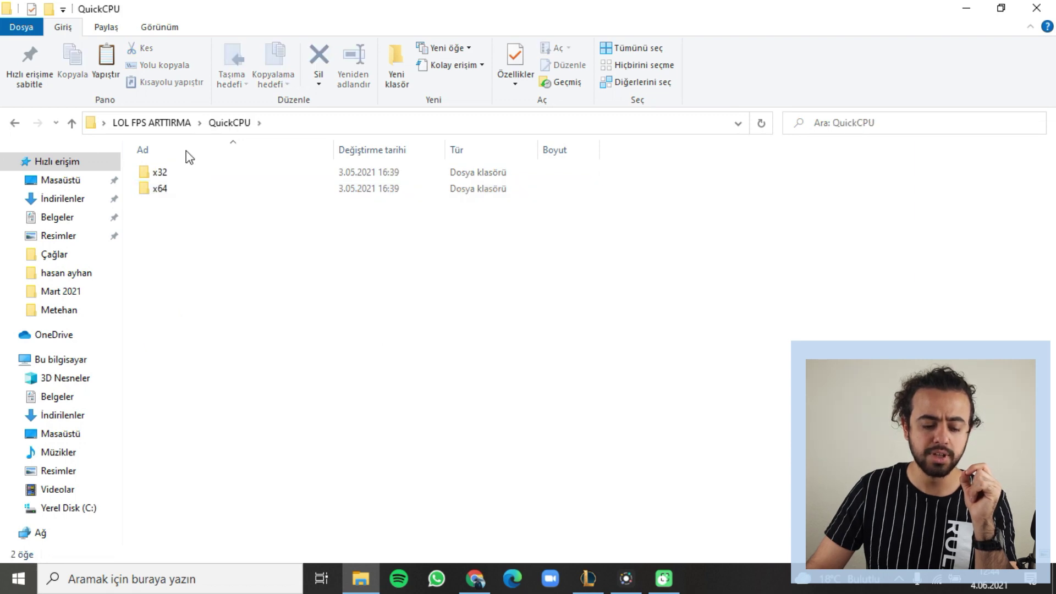
pyautogui.doubleClick(165, 189)
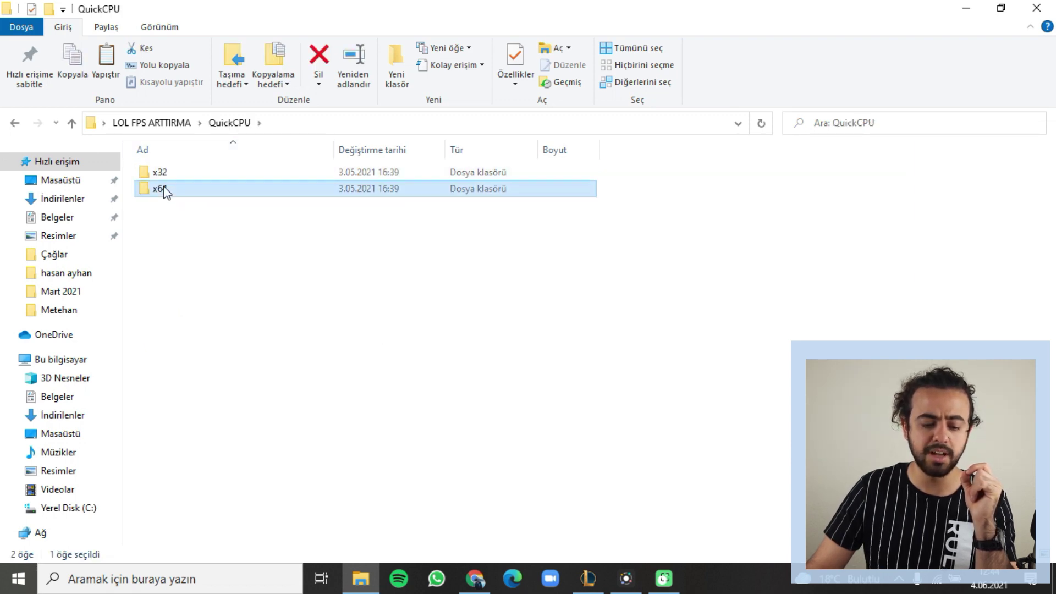
pyautogui.press('BackSpace')
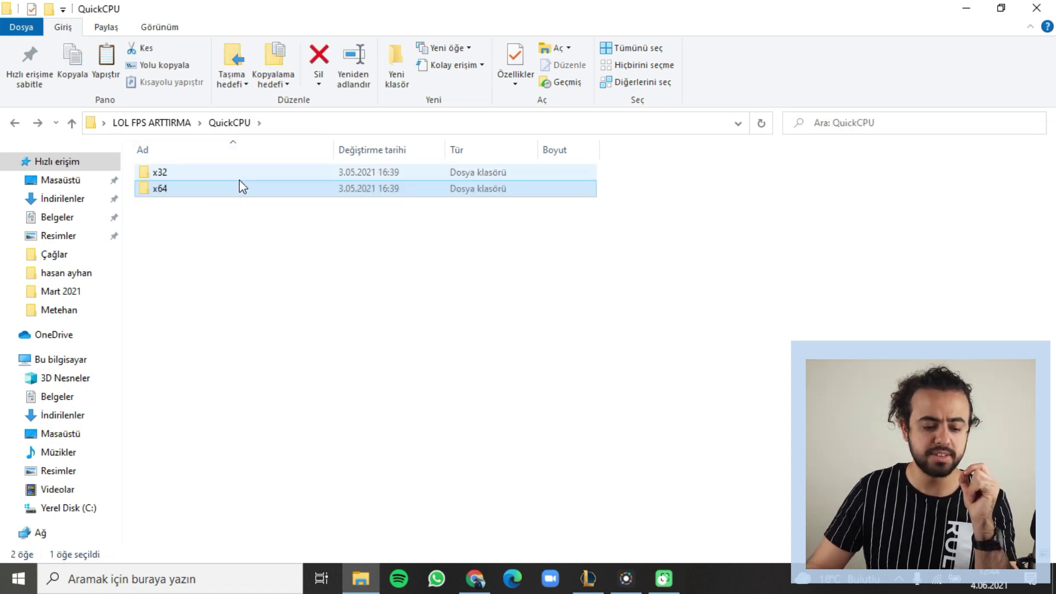
pyautogui.doubleClick(239, 181)
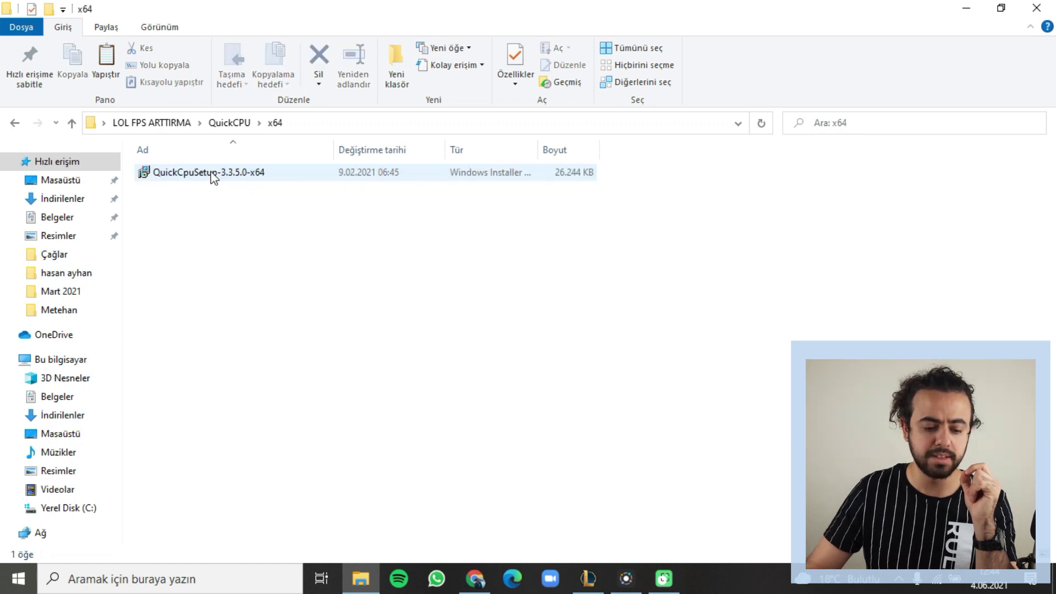
pyautogui.click(195, 173)
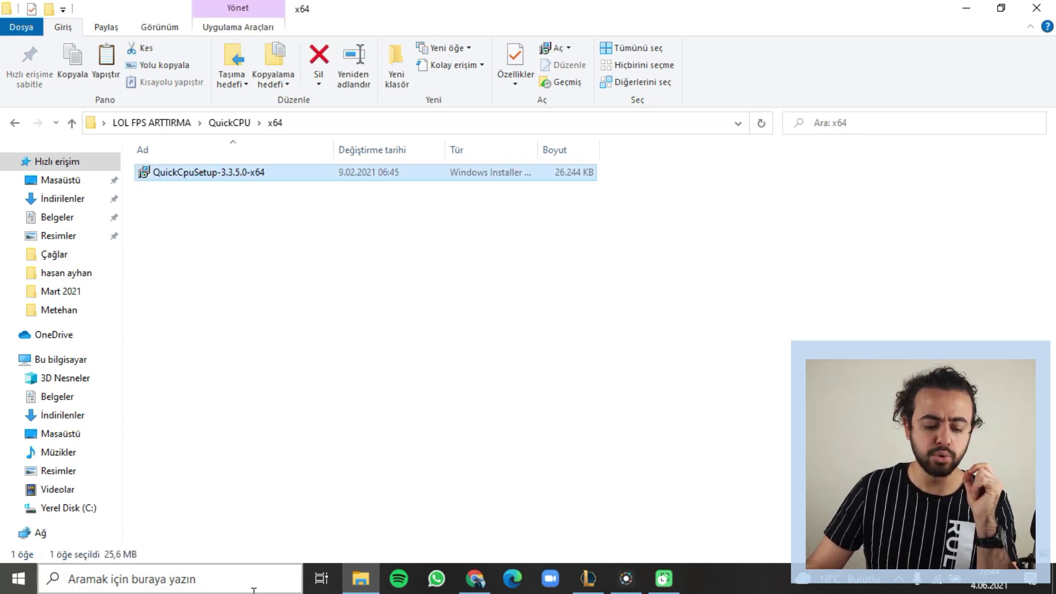
# Find the installed QuickCPU application through Windows search and launch it.
pyautogui.click(234, 589)
pyautogui.write('qu')
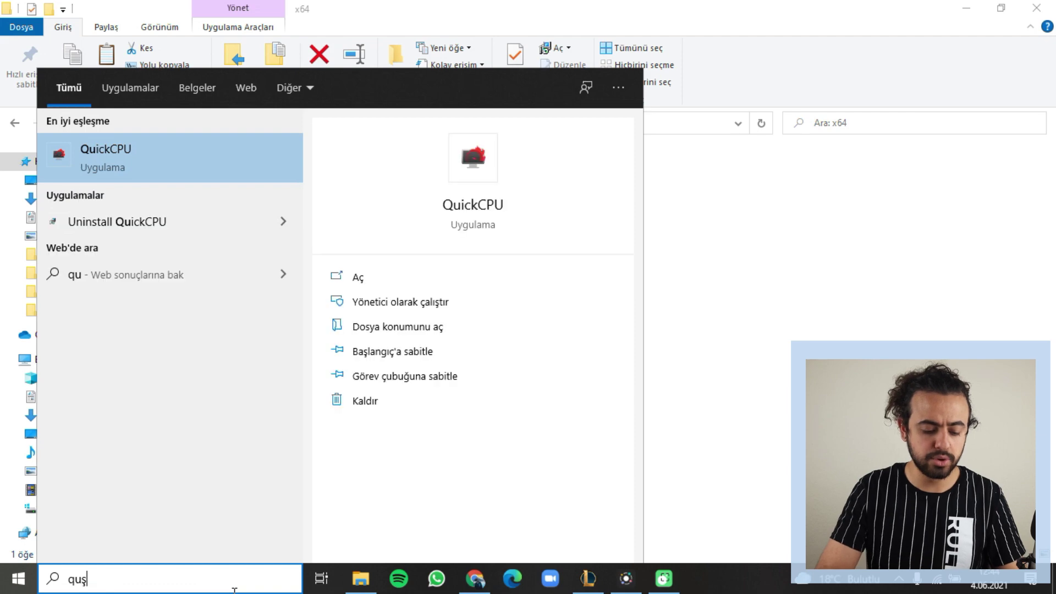
pyautogui.write('ic')
pyautogui.press('Return')
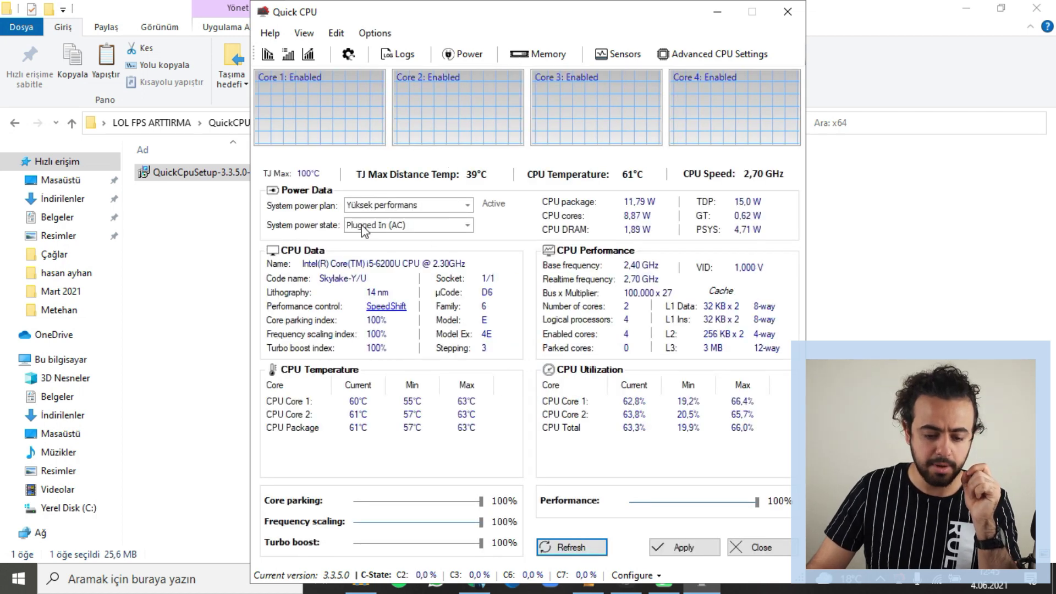
# Dismiss the update notice, choose the Yüksek performans system power plan with core parking at 100%, and apply the settings.
pyautogui.click(374, 209)
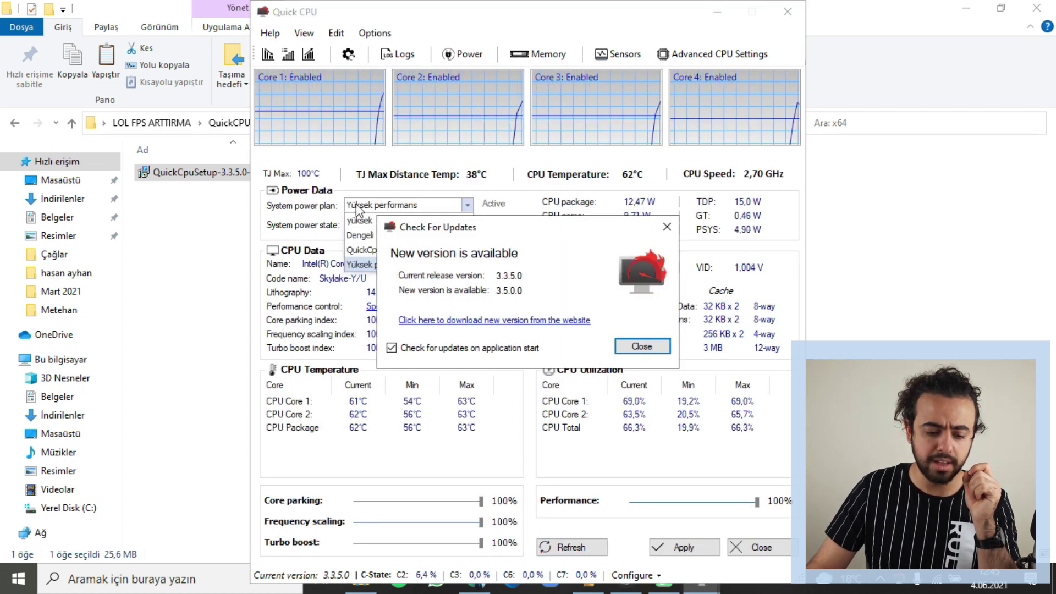
pyautogui.click(667, 227)
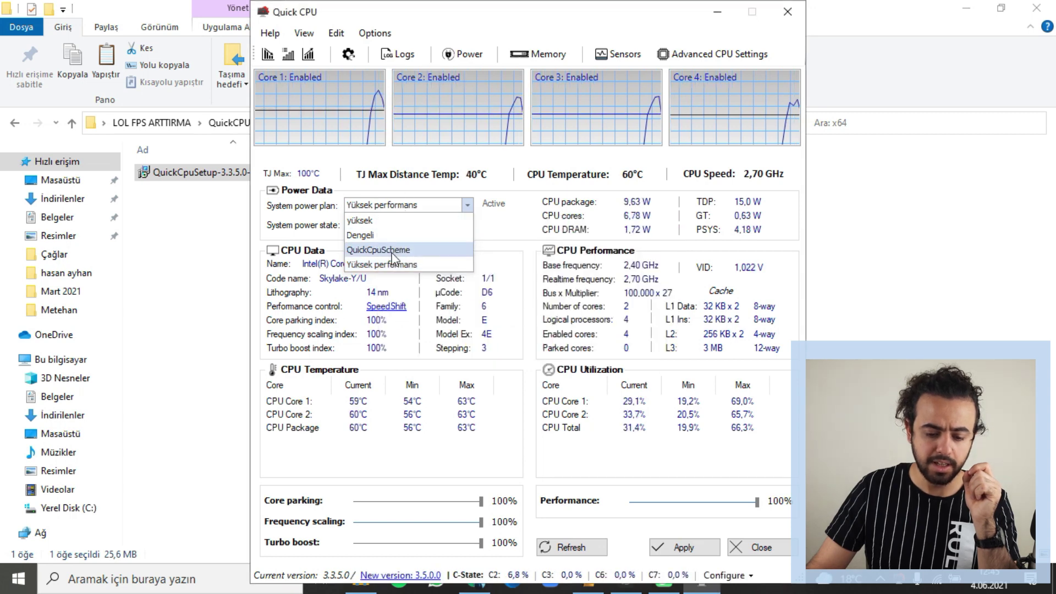
pyautogui.click(405, 266)
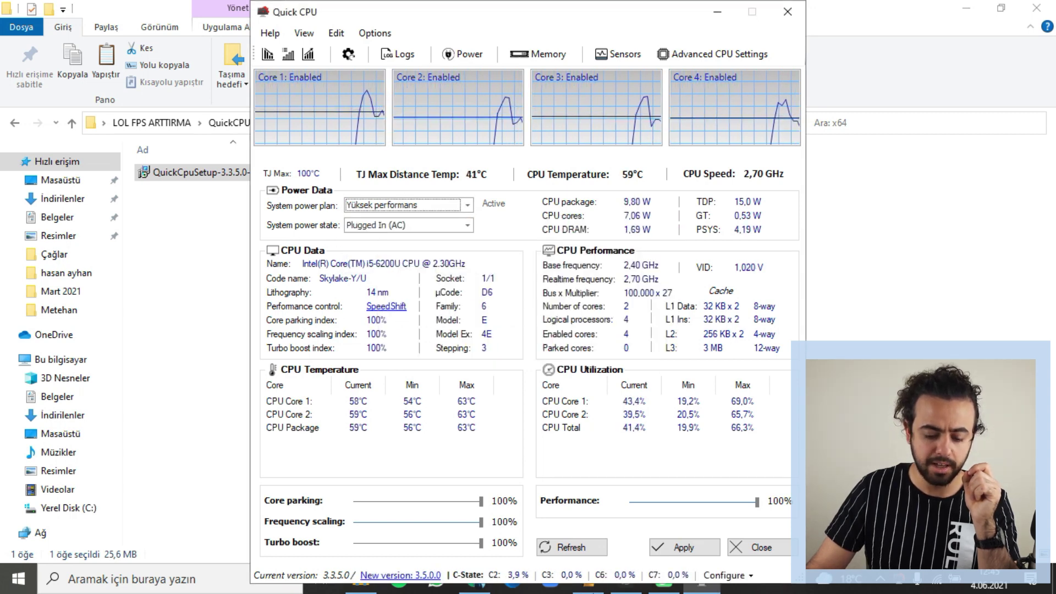
pyautogui.click(482, 501)
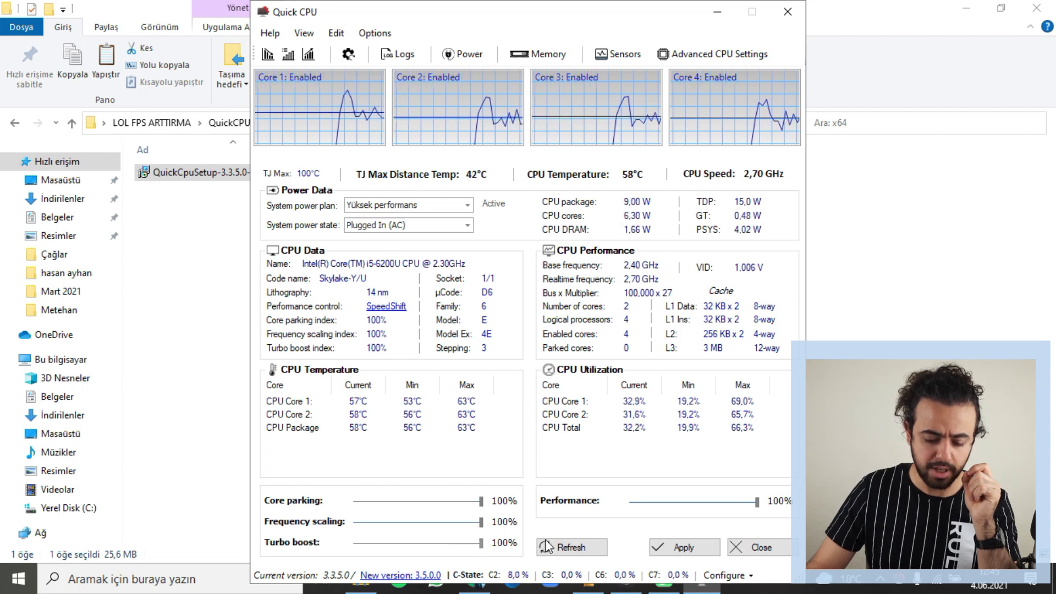
pyautogui.click(427, 206)
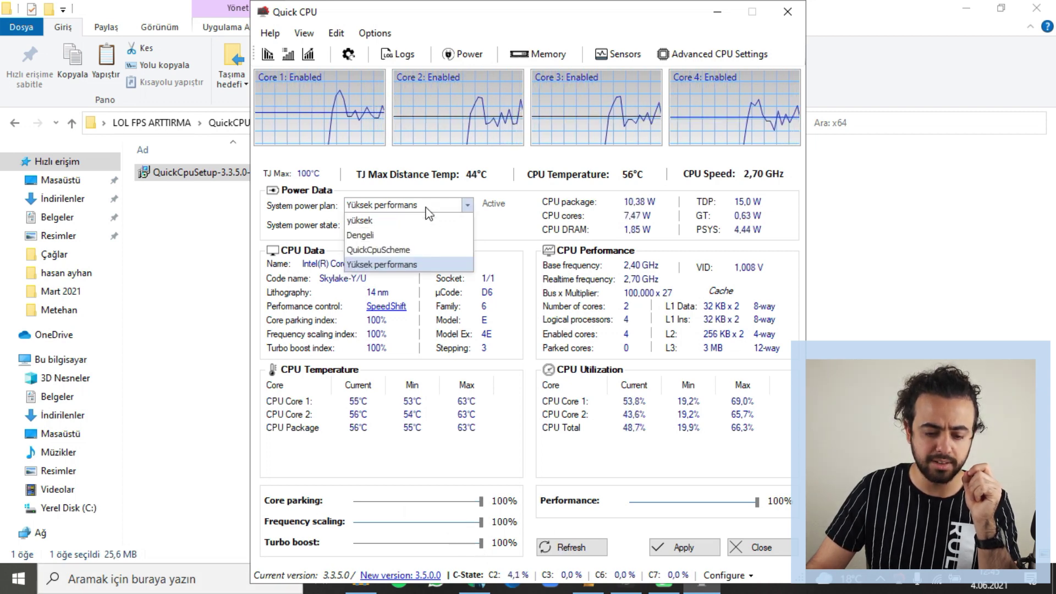
pyautogui.click(427, 206)
pyautogui.click(680, 547)
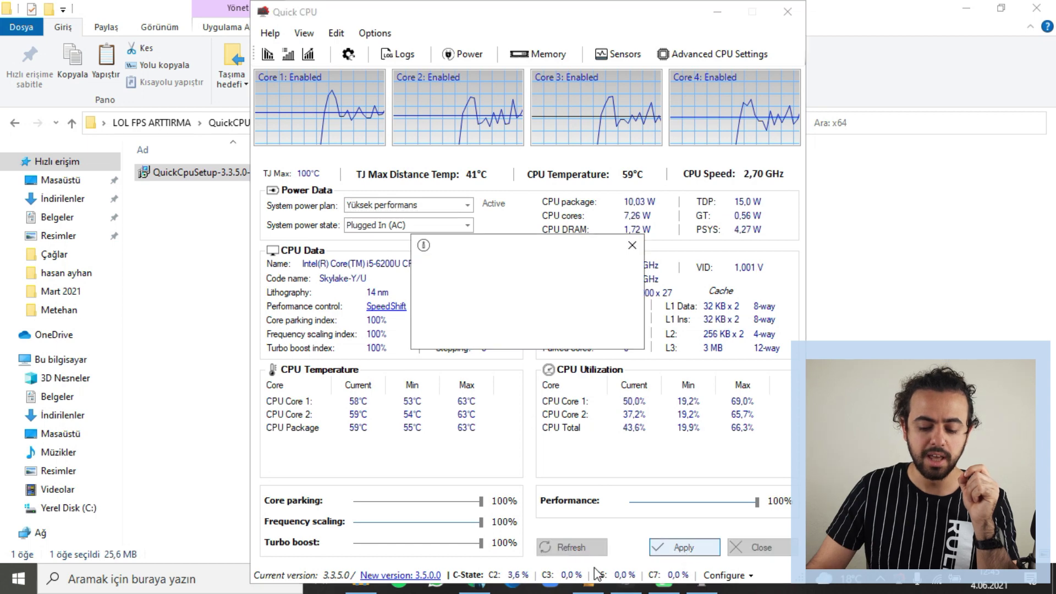
pyautogui.click(608, 337)
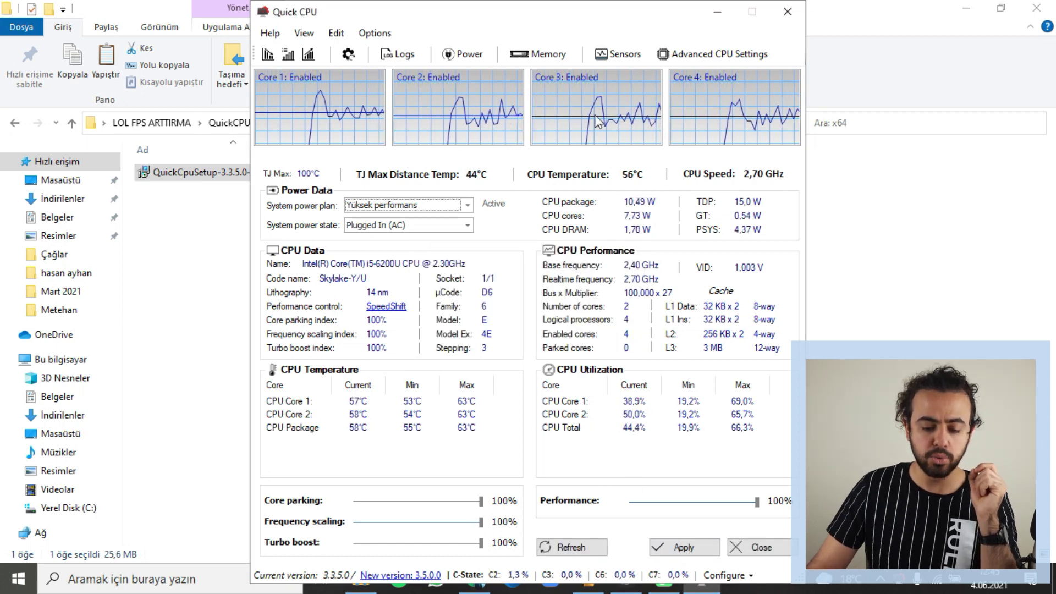
# View the System Memory window with its memory cleaning options and close it.
pyautogui.click(562, 55)
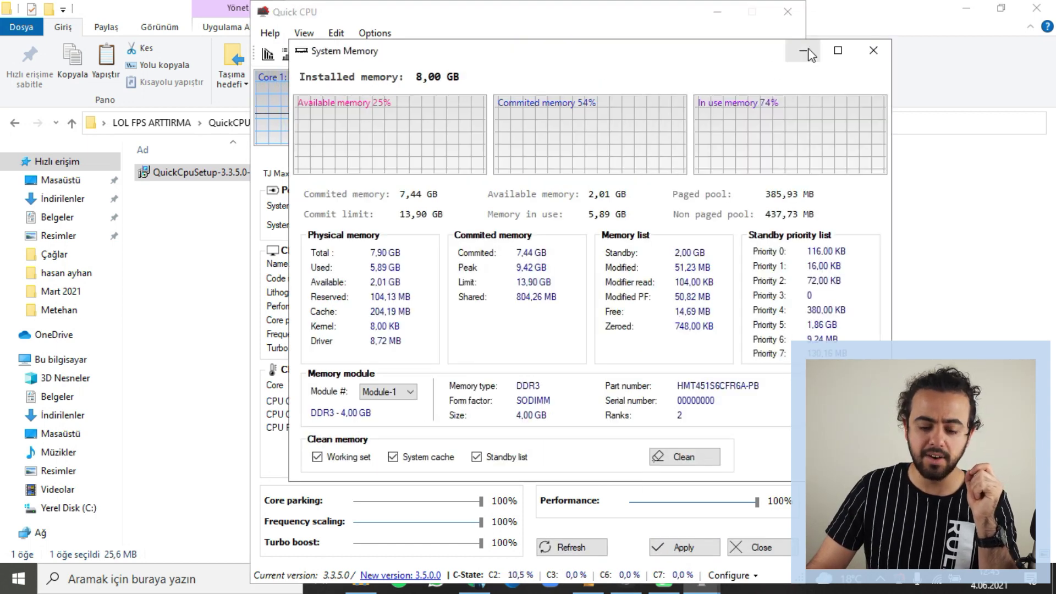
pyautogui.click(874, 51)
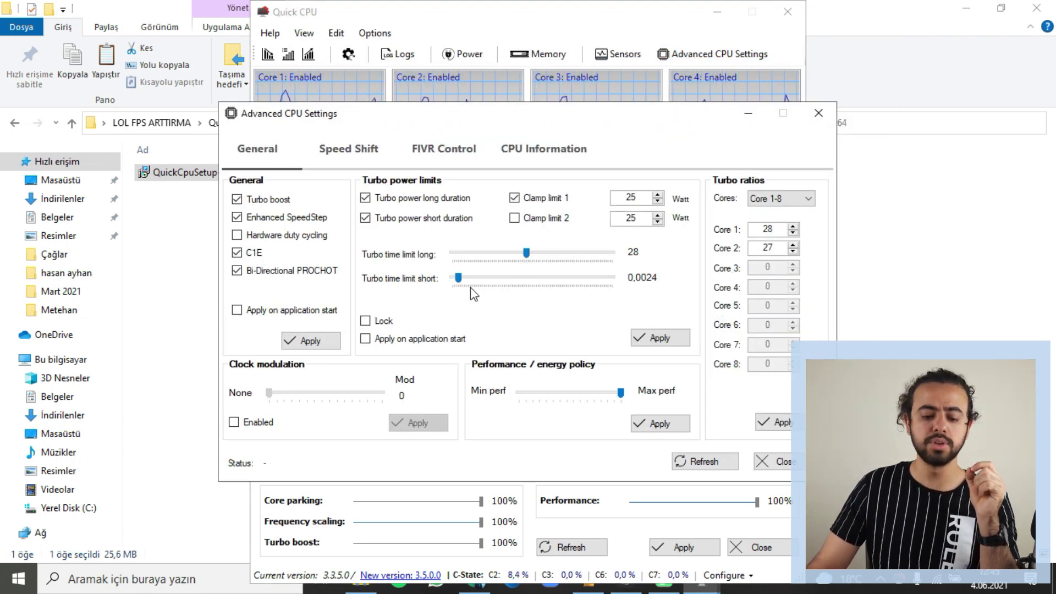
# In the advanced Speed Shift settings, set minimum allowed and desired performance to 28, keep Max Performance preference, and accept the changes with QuickCpuScheme activated.
pyautogui.click(344, 157)
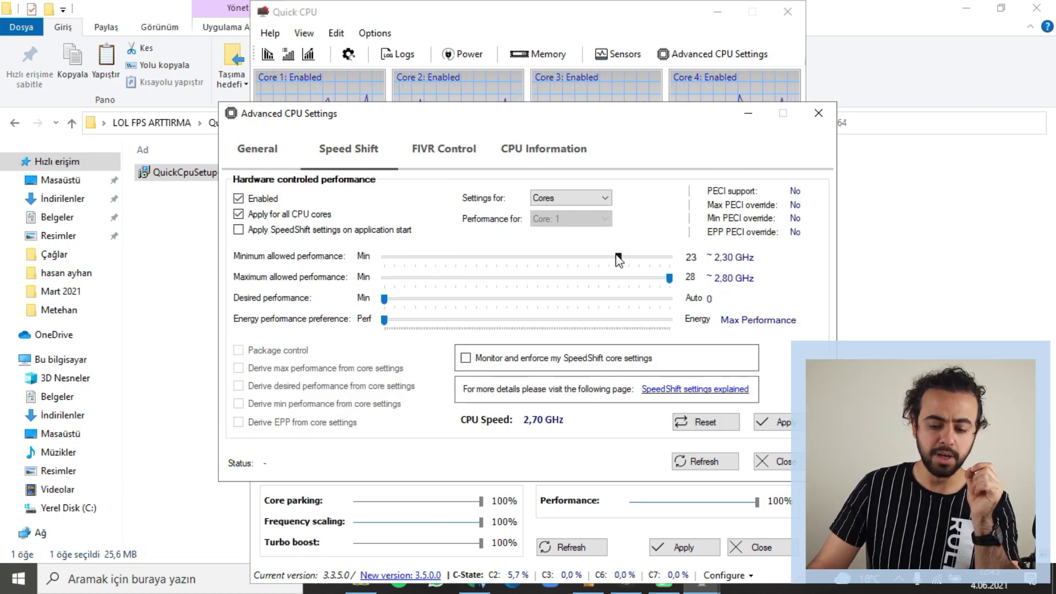
pyautogui.moveTo(619, 259); pyautogui.dragTo(670, 257)
pyautogui.moveTo(385, 299); pyautogui.dragTo(688, 302)
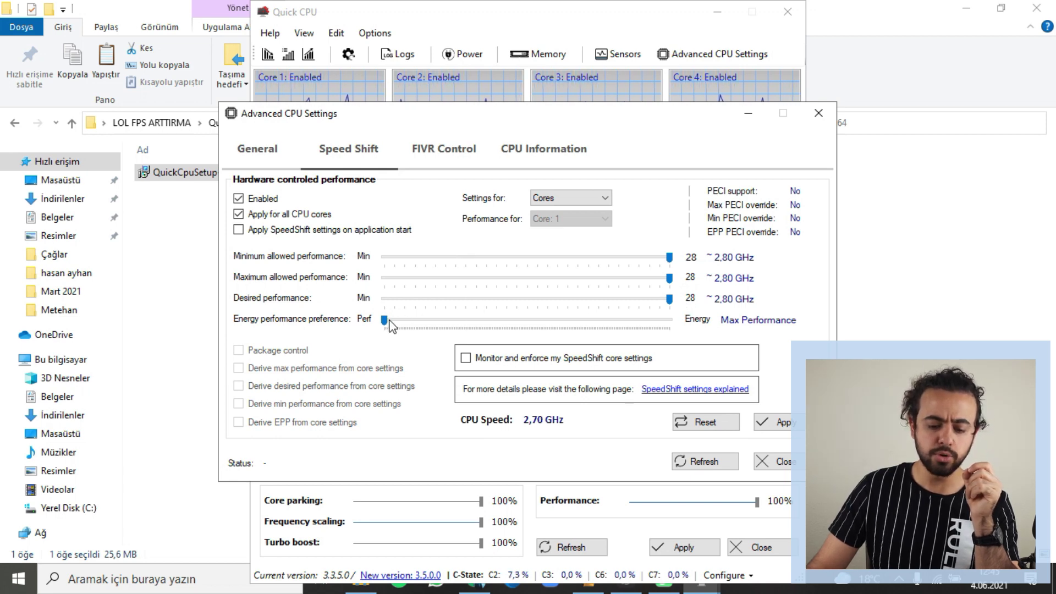
pyautogui.moveTo(390, 323); pyautogui.dragTo(327, 331)
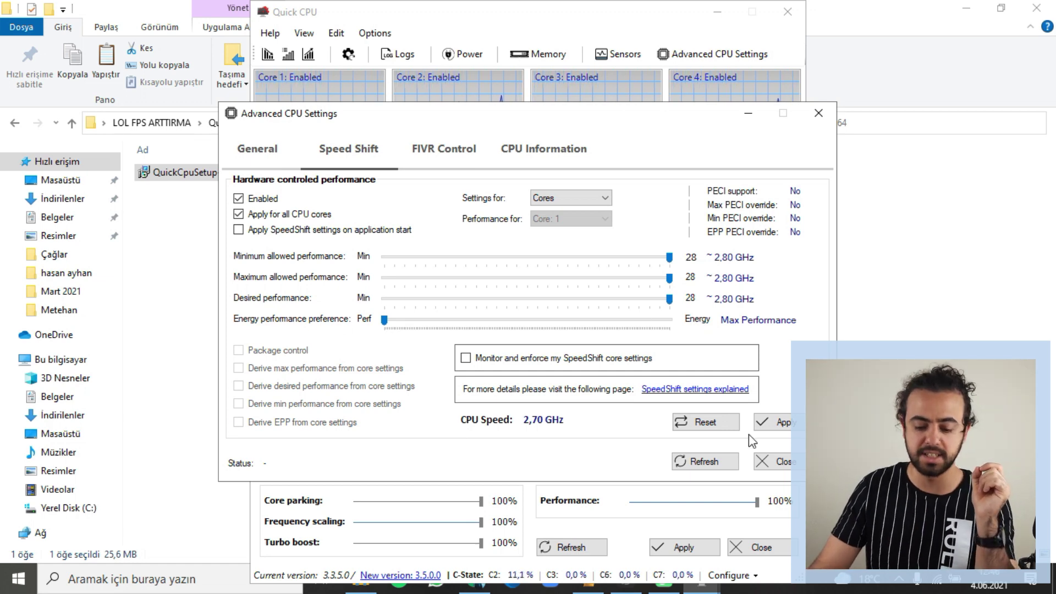
pyautogui.click(779, 422)
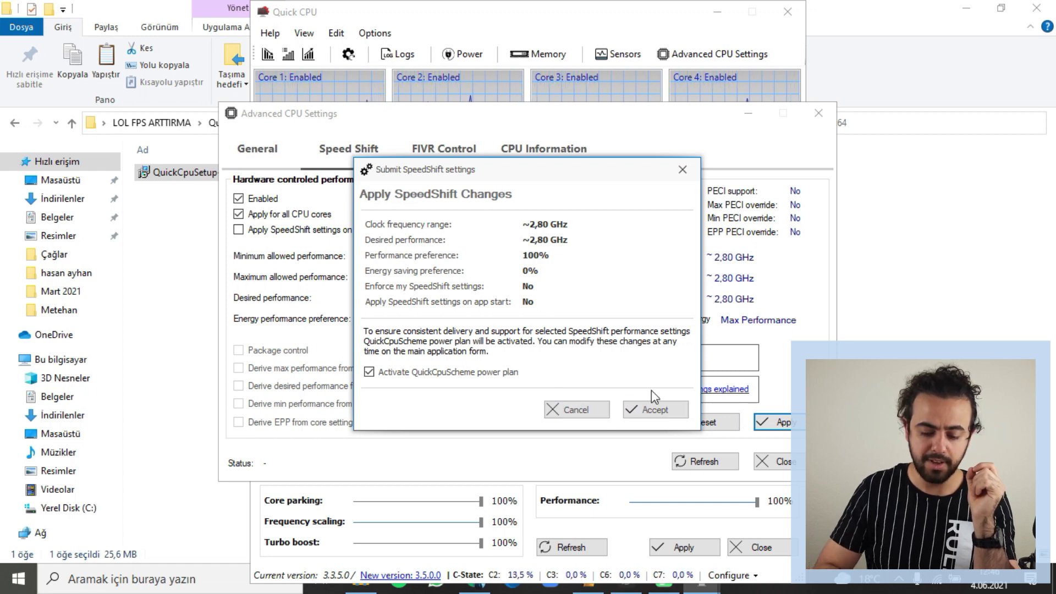
pyautogui.click(638, 414)
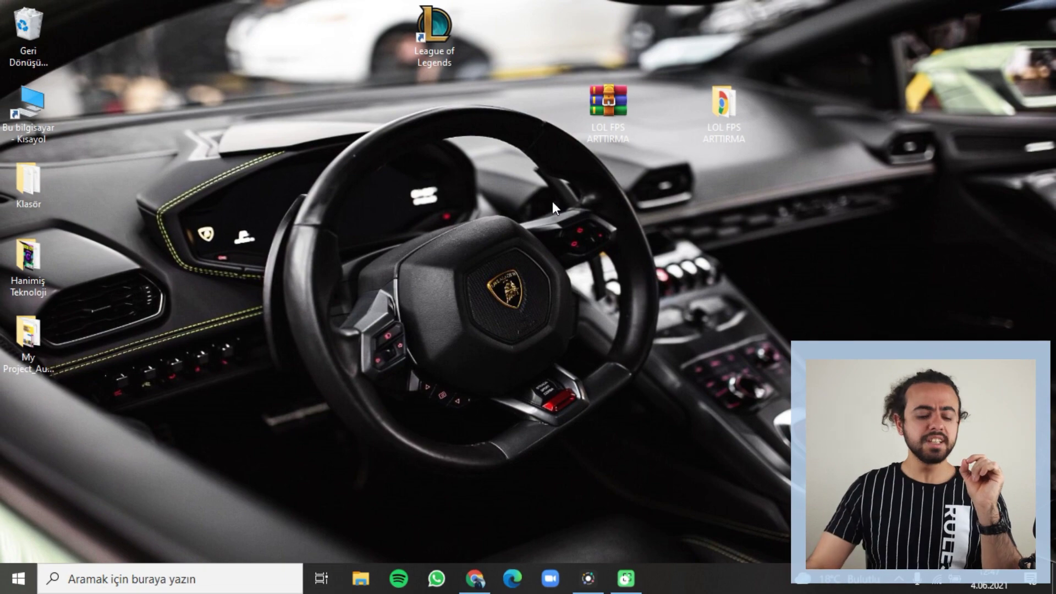
# Open the performance settings (Performans Seçenekleri) from the advanced system settings and place the window beside Sistem Özellikleri.
pyautogui.click(219, 574)
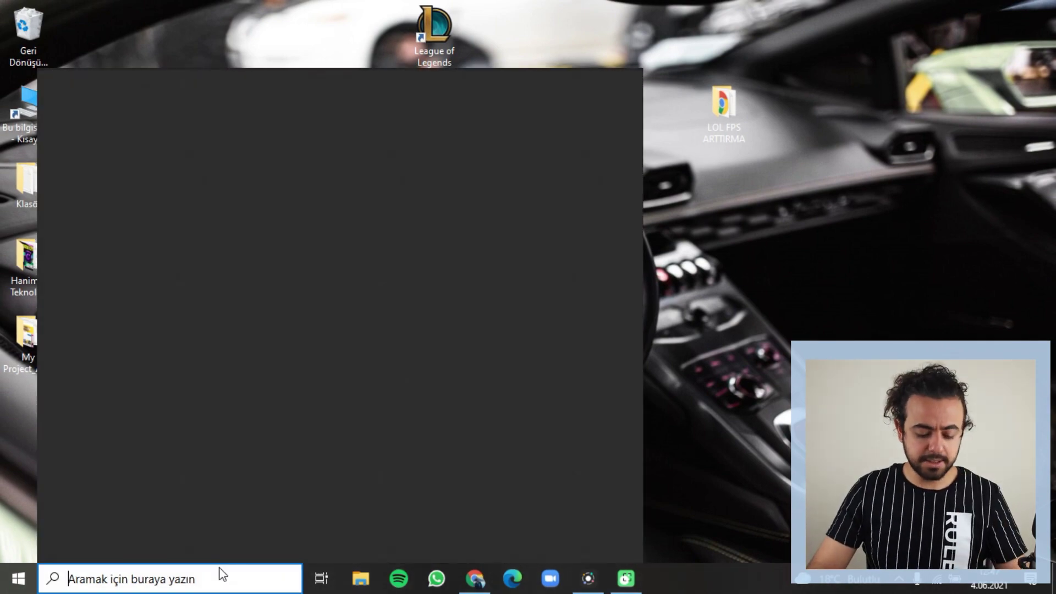
pyautogui.write('geliş')
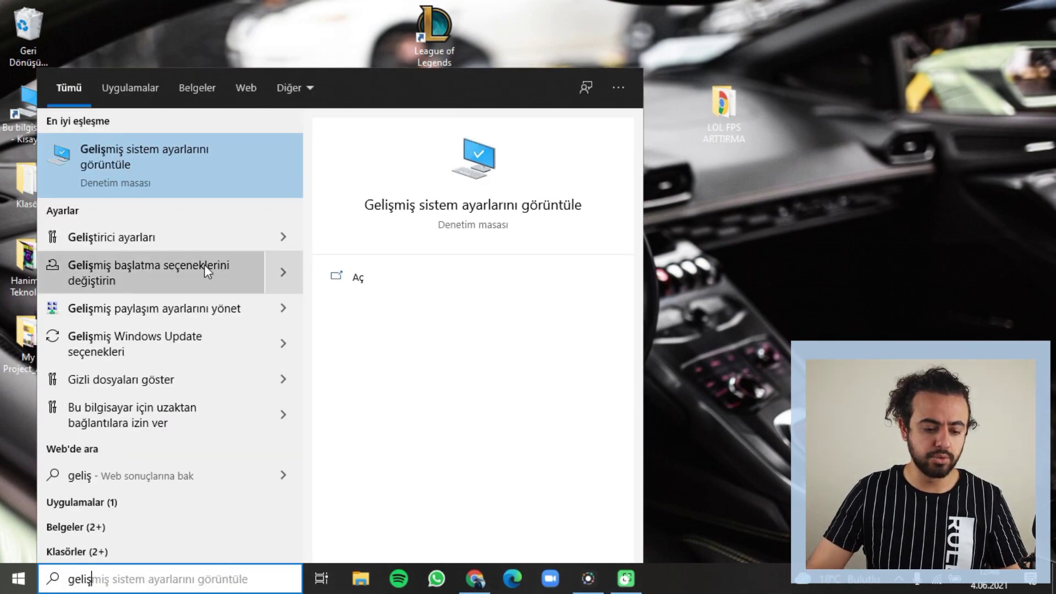
pyautogui.click(138, 183)
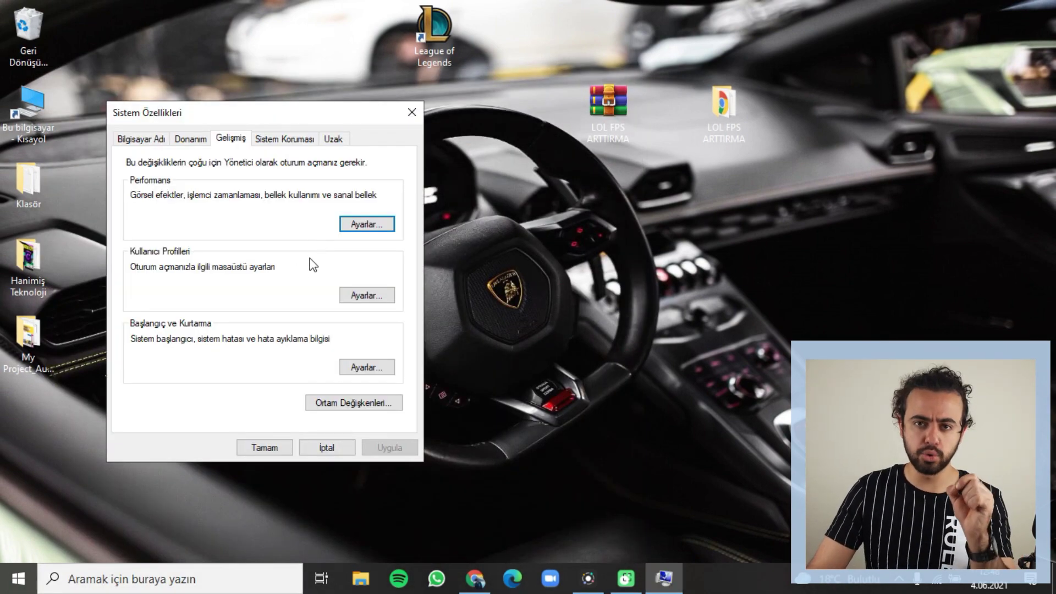
pyautogui.click(356, 228)
pyautogui.moveTo(268, 111); pyautogui.dragTo(622, 24)
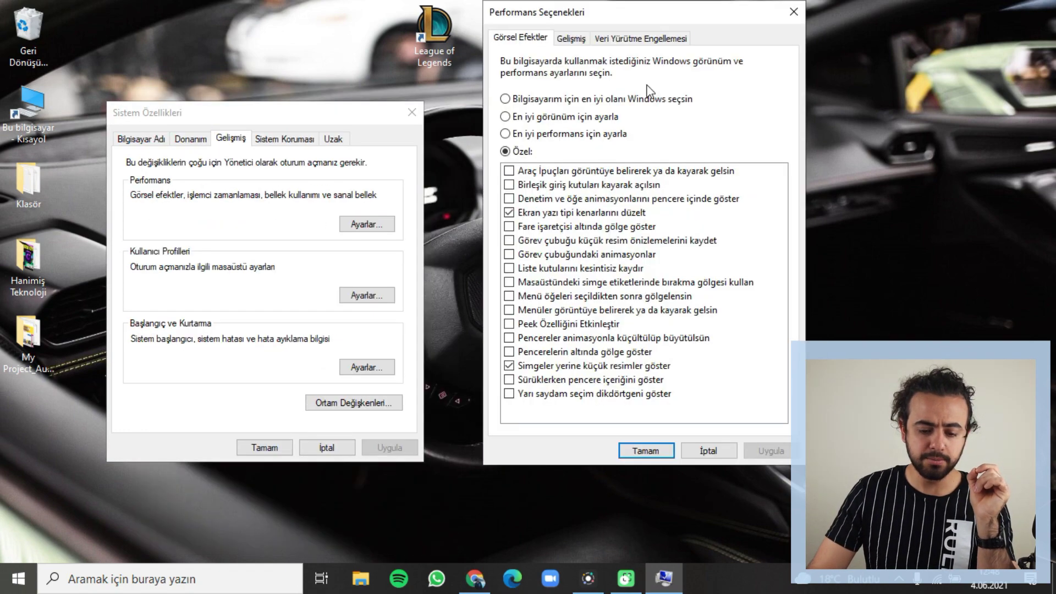
# Set visual effects for best performance, keeping only Simgeler yerine küçük resimler göster and Ekran yazı tipi kenarlarını düzelt enabled, and confirm.
pyautogui.click(505, 99)
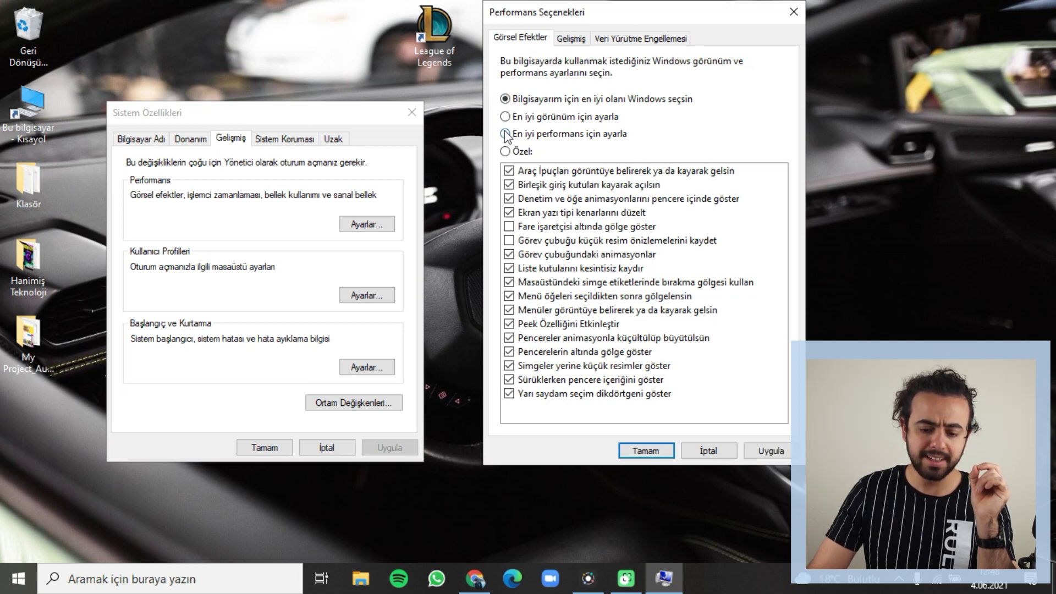
pyautogui.click(505, 134)
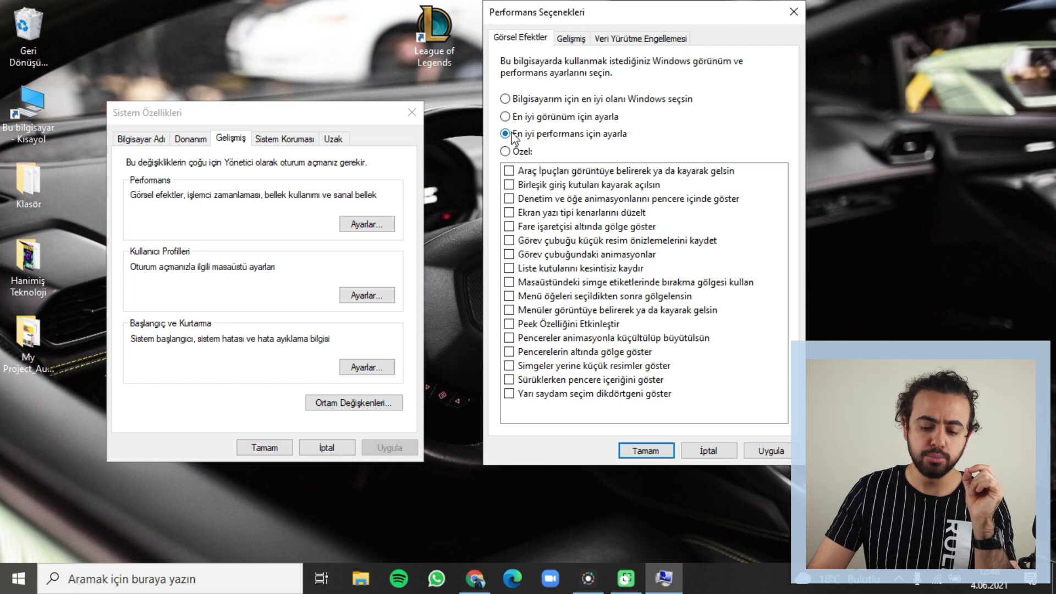
pyautogui.click(509, 367)
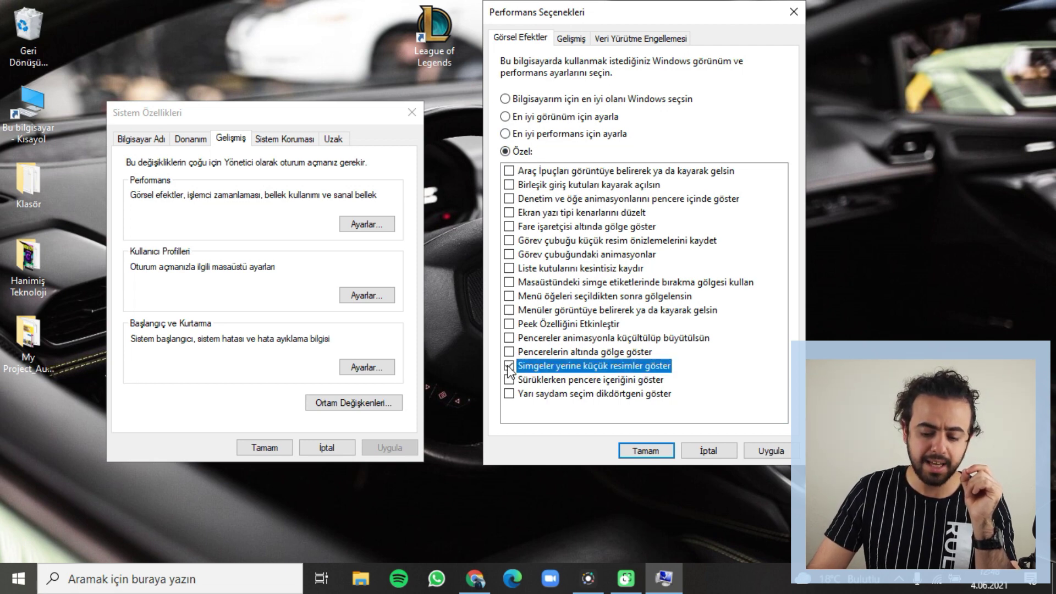
pyautogui.click(510, 213)
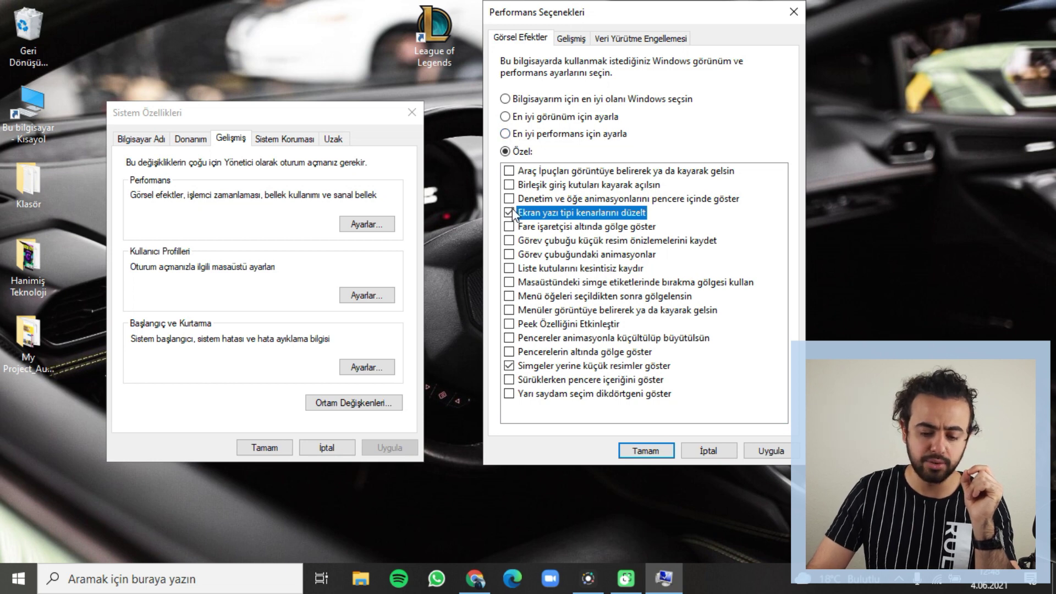
pyautogui.click(644, 448)
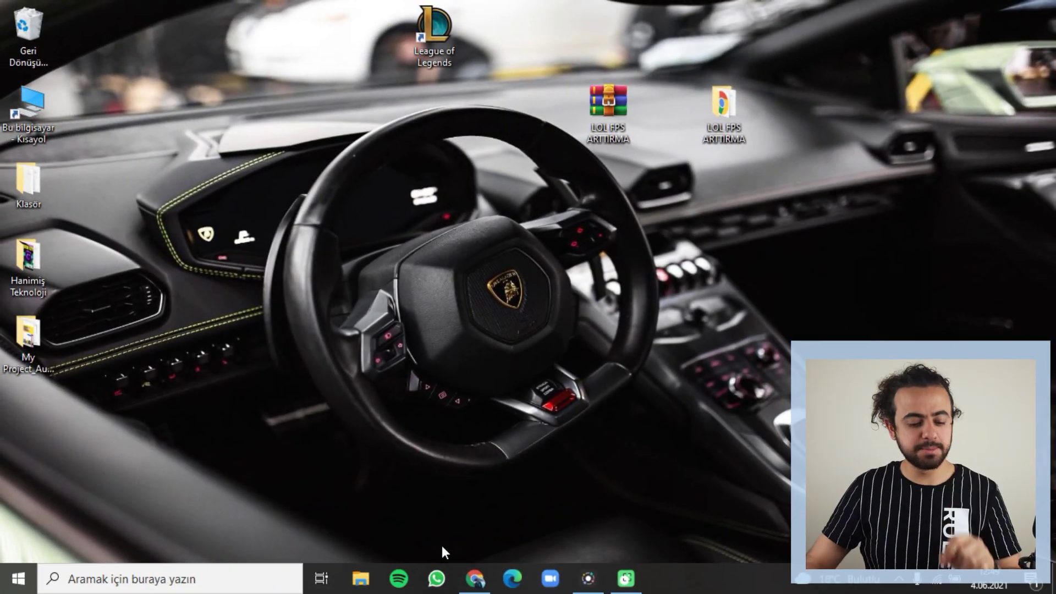
# Find the Odaklanma yardımı settings, choose Yalnızca alarmlar, and switch the option back to Kapalı.
pyautogui.click(132, 579)
pyautogui.write('odaklan')
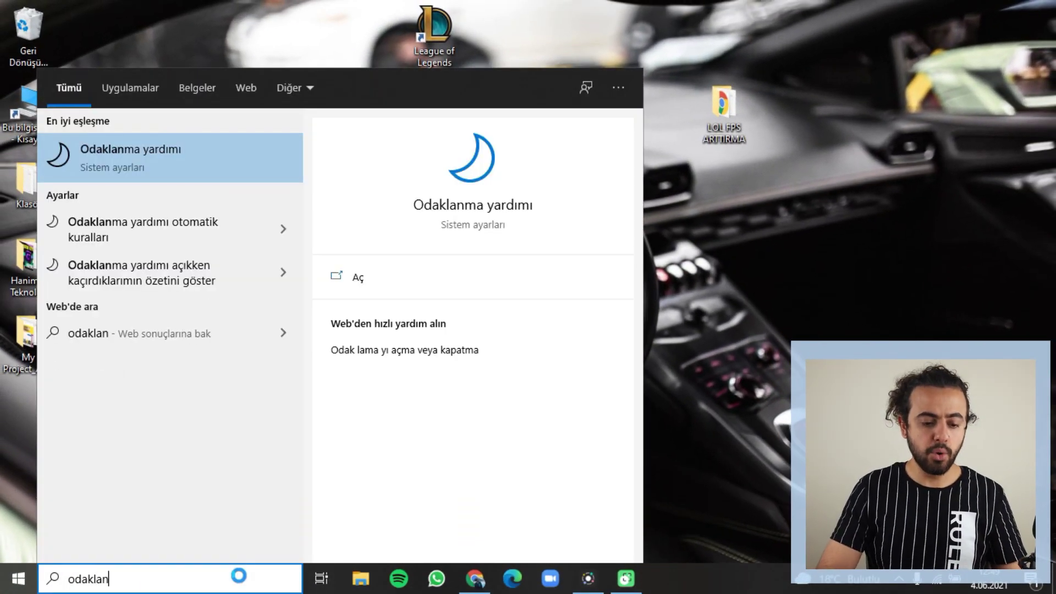
pyautogui.press('Return')
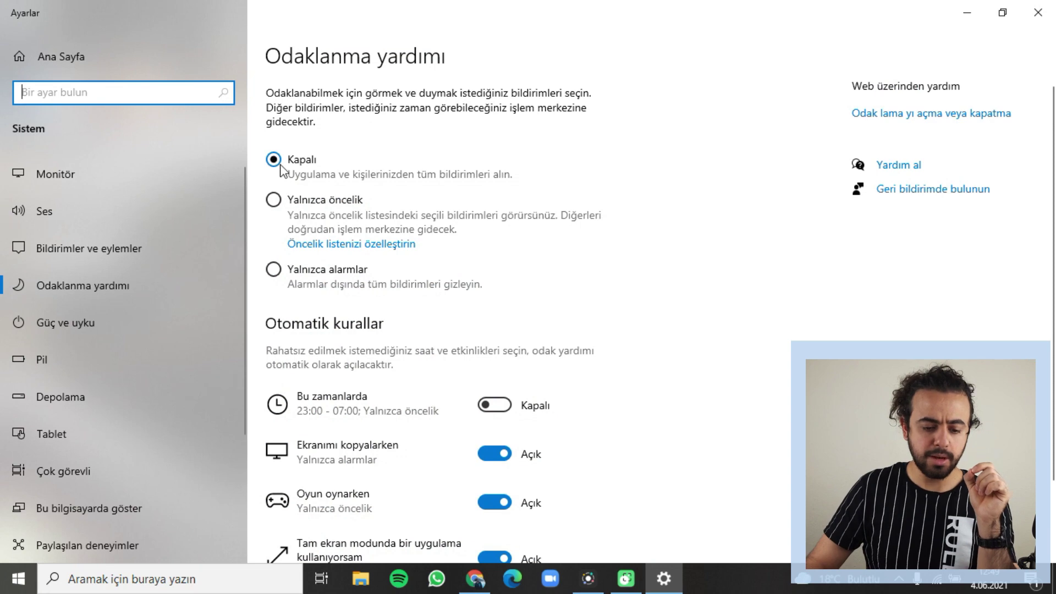
pyautogui.click(281, 168)
pyautogui.click(281, 271)
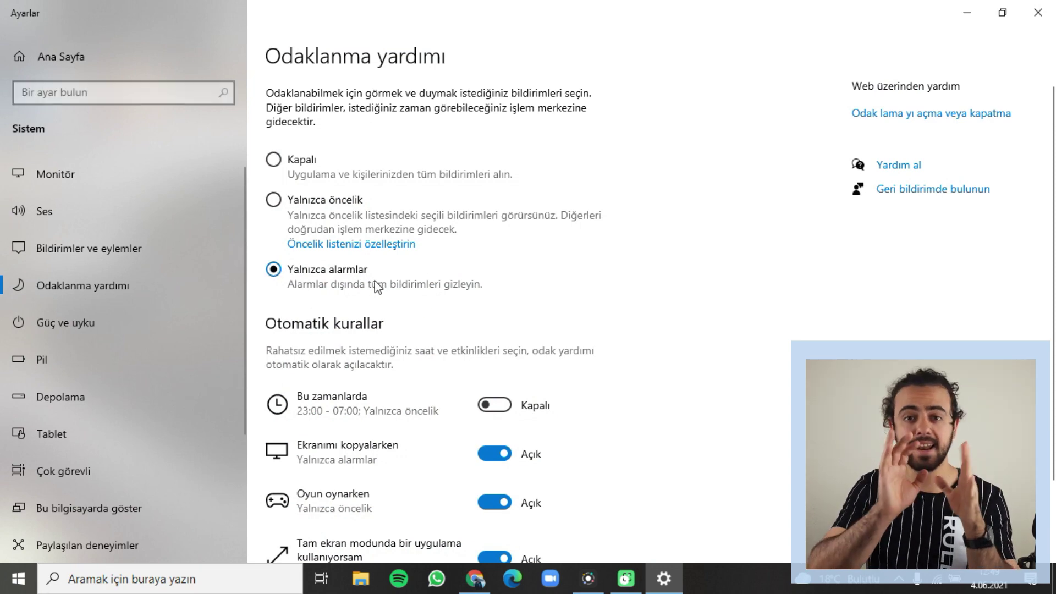
pyautogui.click(297, 161)
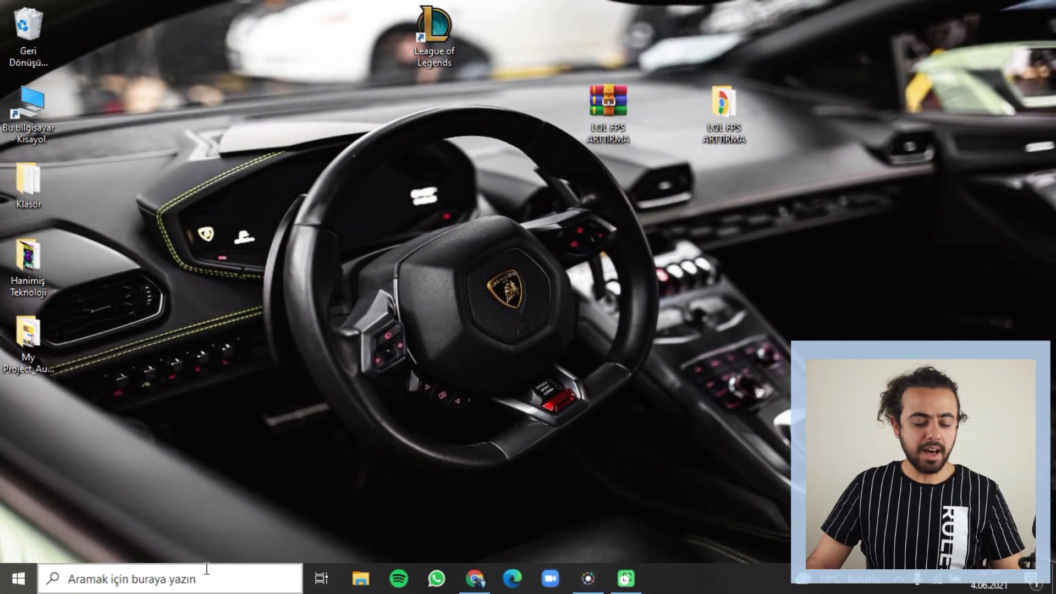
# Find the Oyun Modu settings to check the game mode switch, and view the Xbox Game Bar page.
pyautogui.click(192, 589)
pyautogui.write('oyun m')
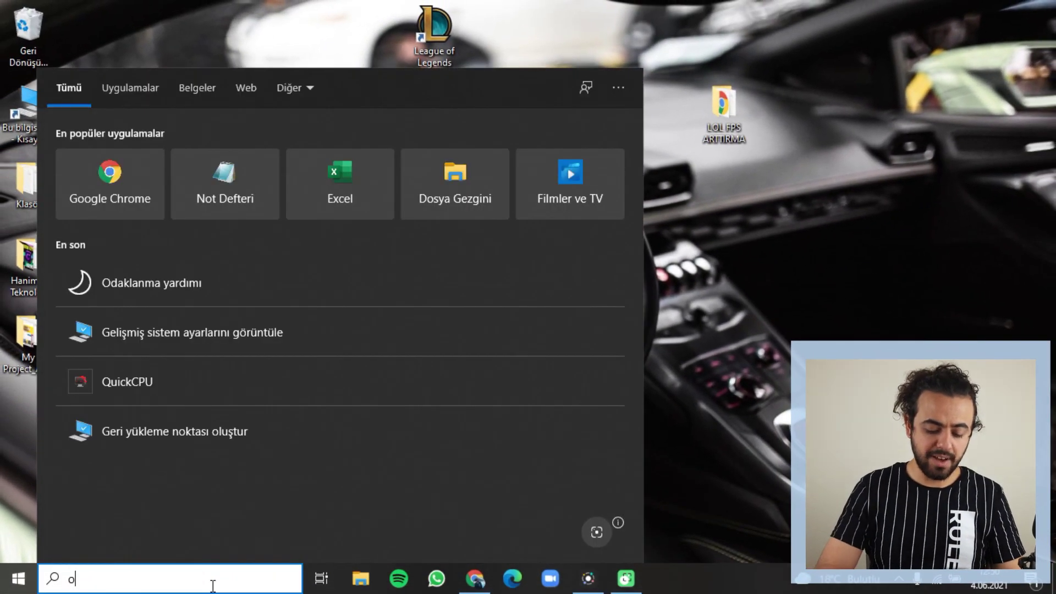
pyautogui.write('odu')
pyautogui.press('Return')
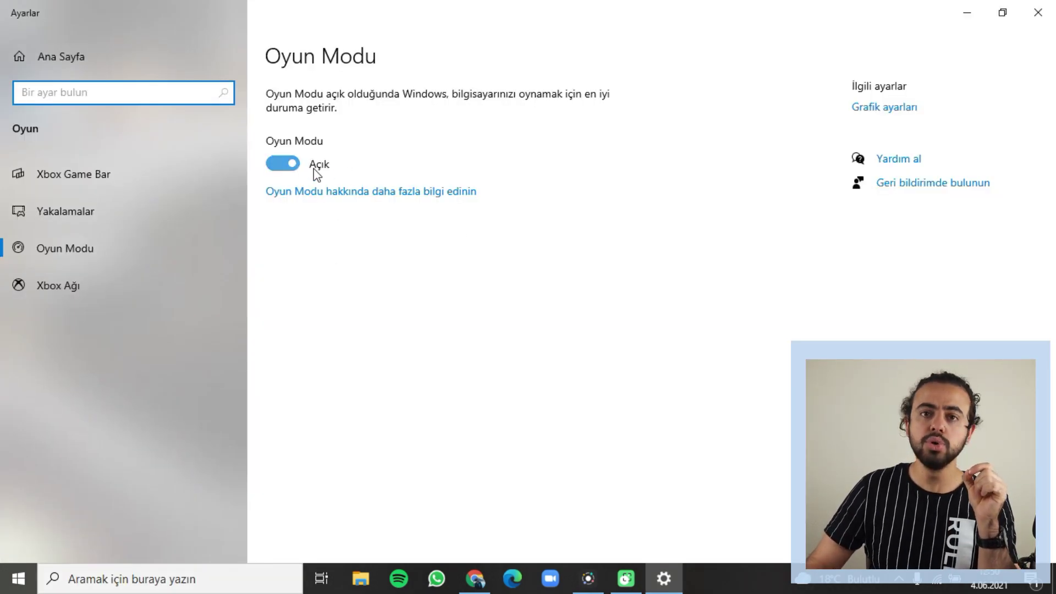
pyautogui.click(42, 174)
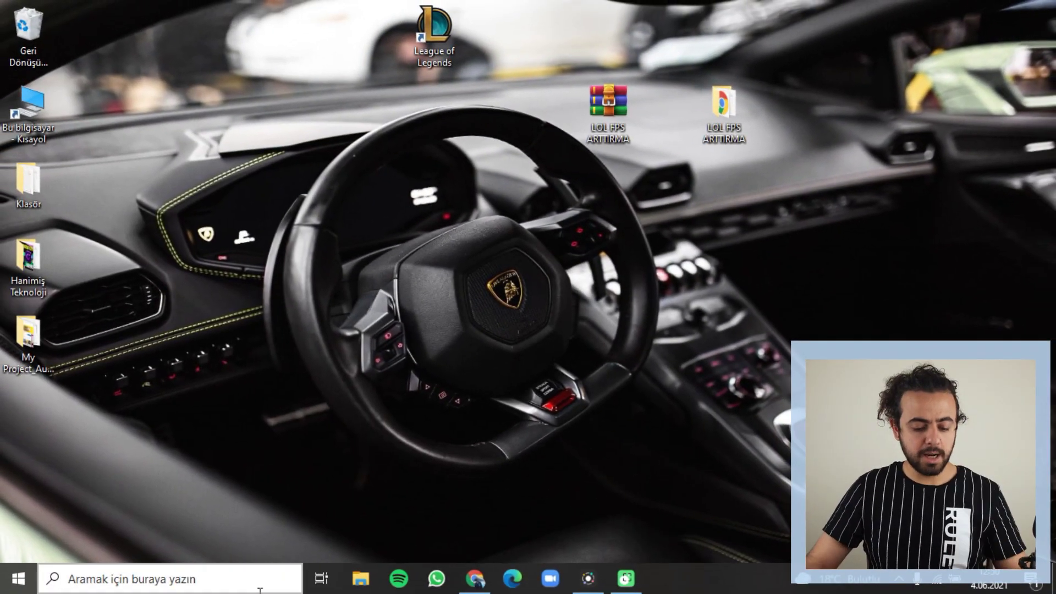
# Find and open Grafik ayarları, view the file picker for adding a desktop app, and close it without adding anything.
pyautogui.click(260, 590)
pyautogui.write('g')
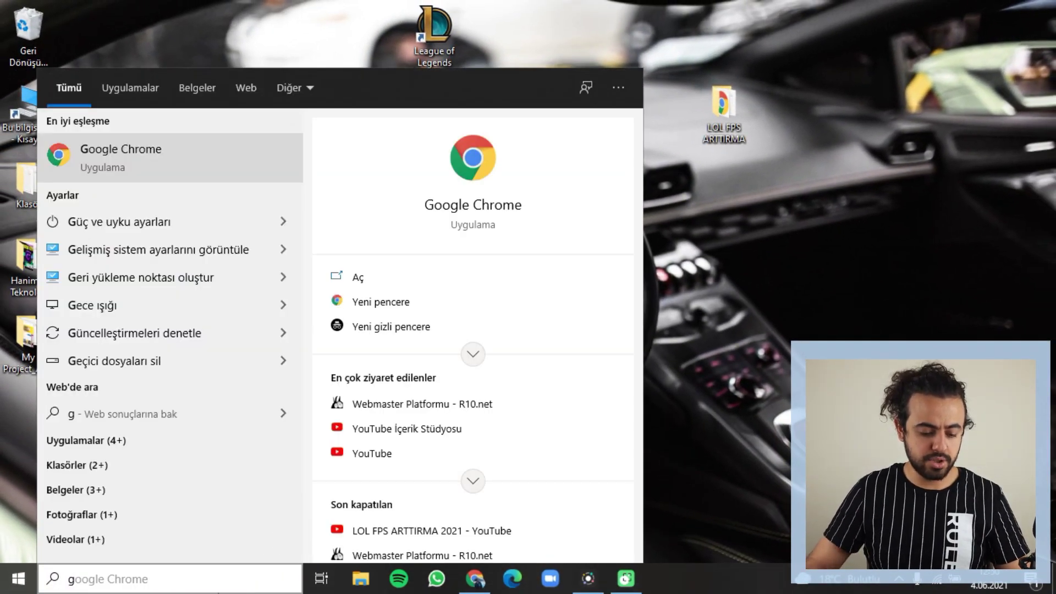
pyautogui.write('oogle Chromer')
pyautogui.hotkey('ctrl', 'a')
pyautogui.write('graf')
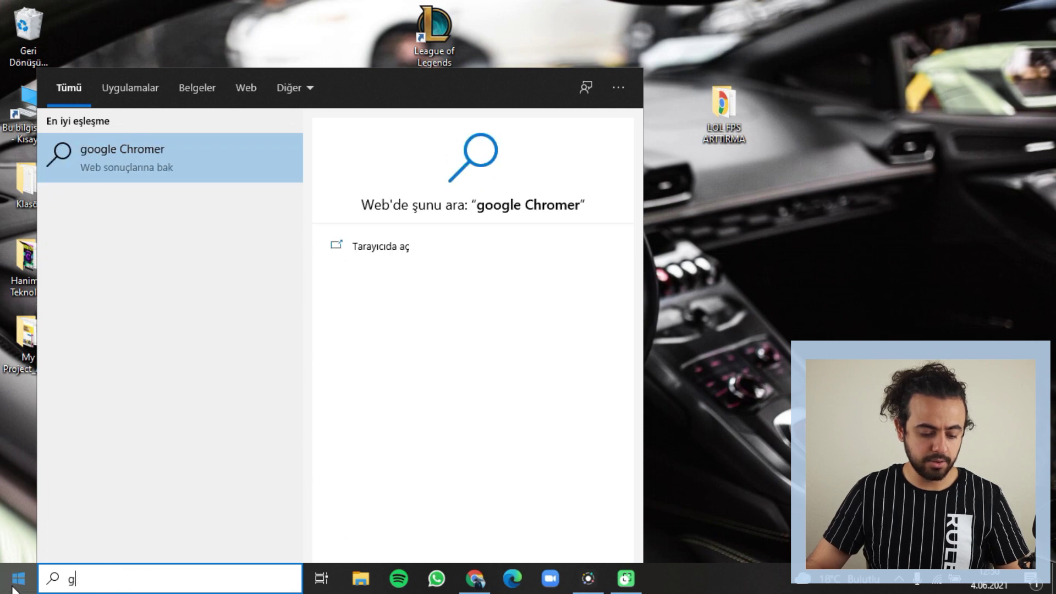
pyautogui.click(175, 179)
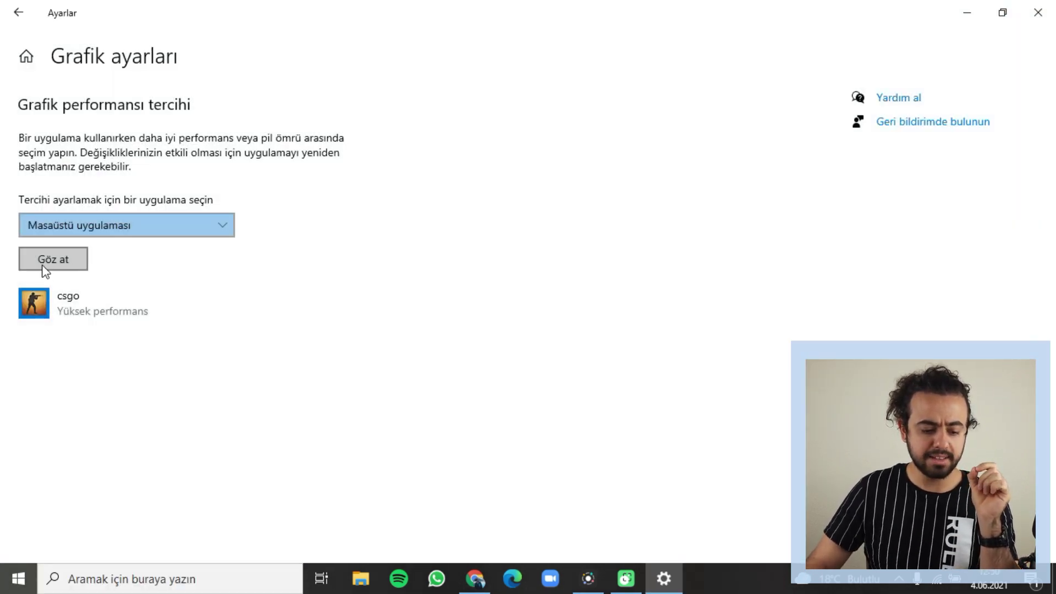
pyautogui.click(49, 263)
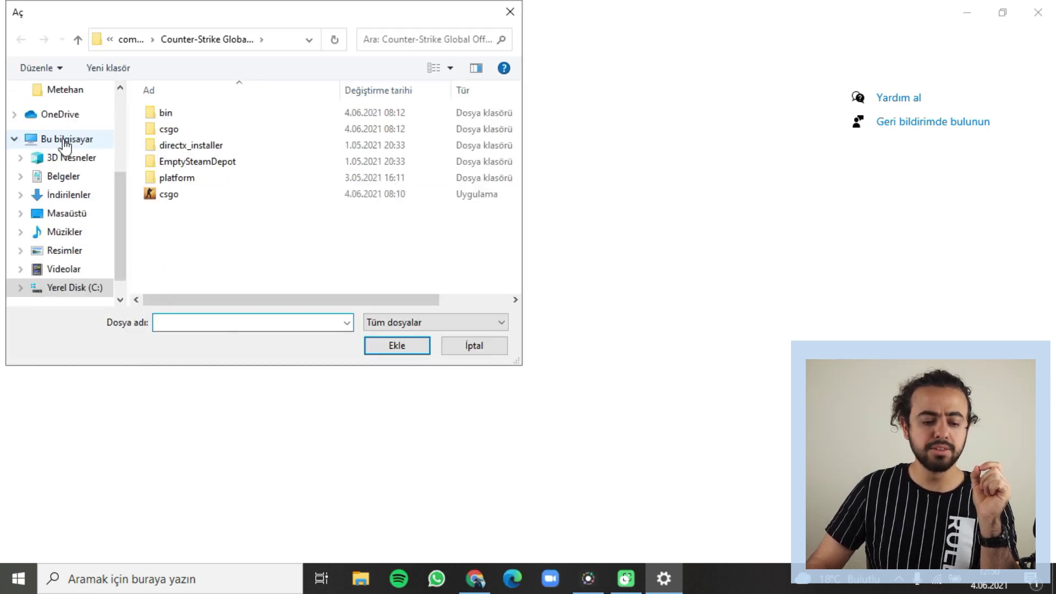
pyautogui.click(507, 13)
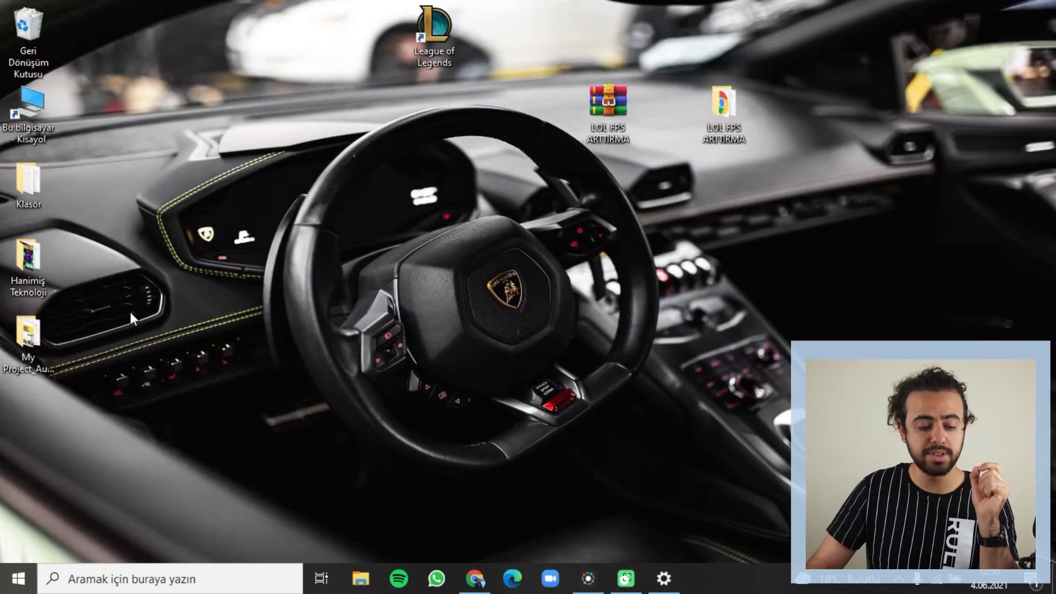
# Reposition the League of Legends shortcut on the desktop and open its file location from its properties.
pyautogui.moveTo(453, 57); pyautogui.dragTo(478, 137)
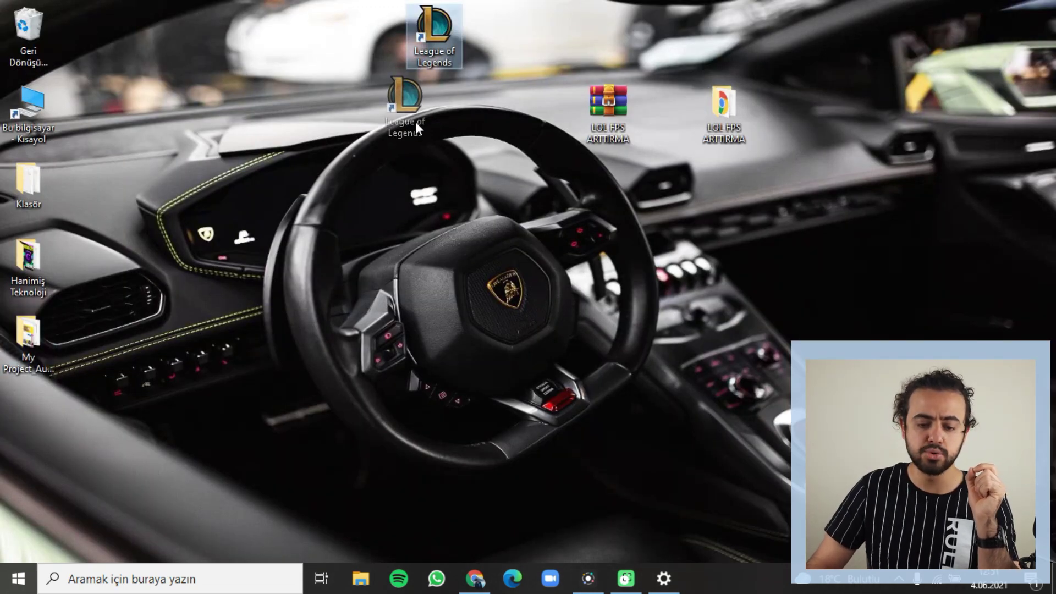
pyautogui.moveTo(415, 121); pyautogui.dragTo(395, 131)
pyautogui.doubleClick(395, 131)
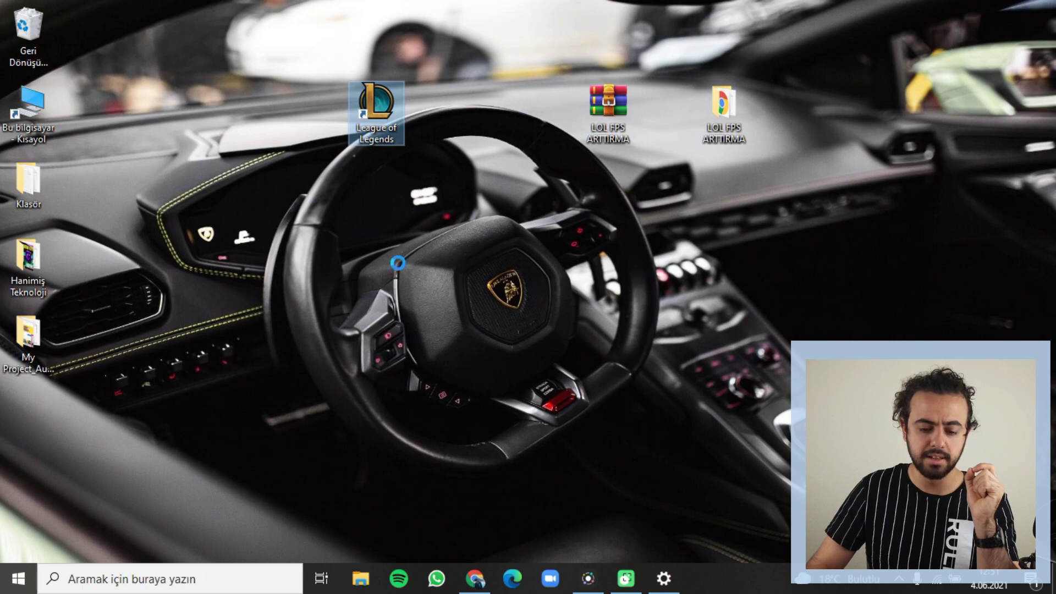
pyautogui.rightClick(386, 101)
pyautogui.click(435, 502)
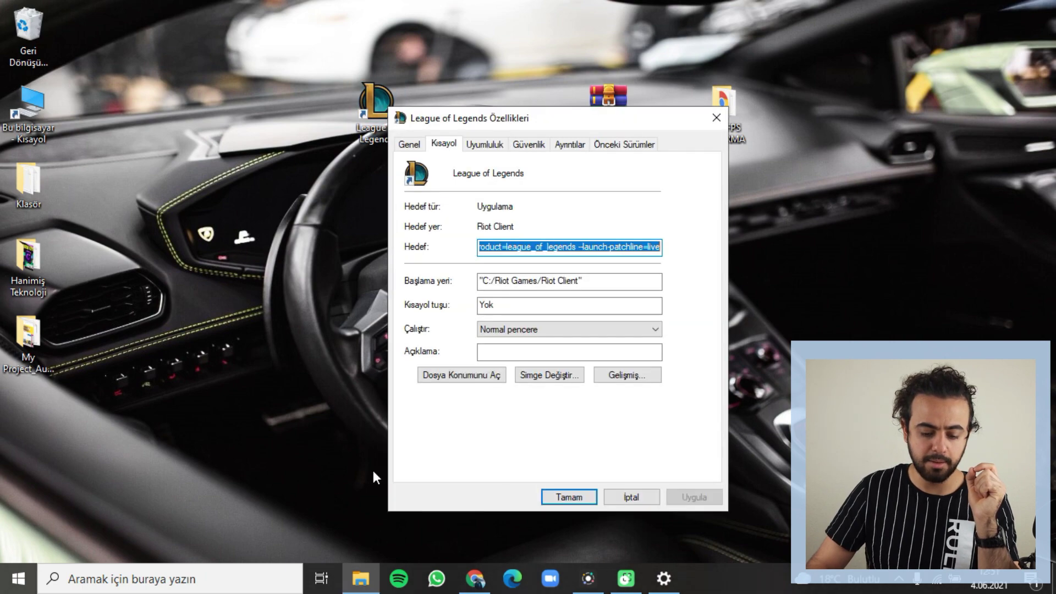
pyautogui.click(472, 380)
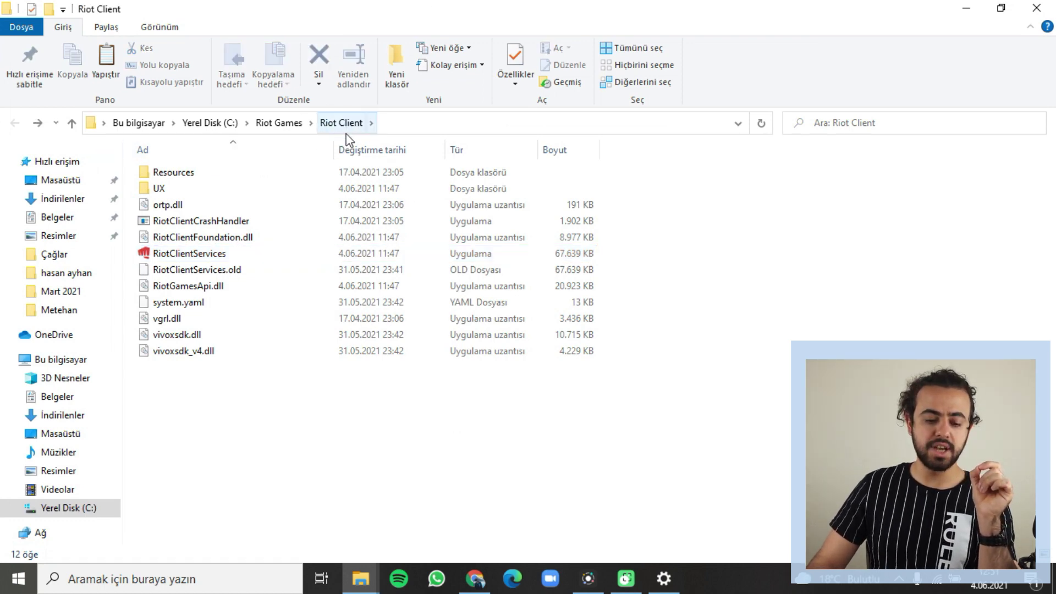
# Go up to the Riot Games folder, open its League of Legends folder, and locate the LeagueClient applications.
pyautogui.click(300, 126)
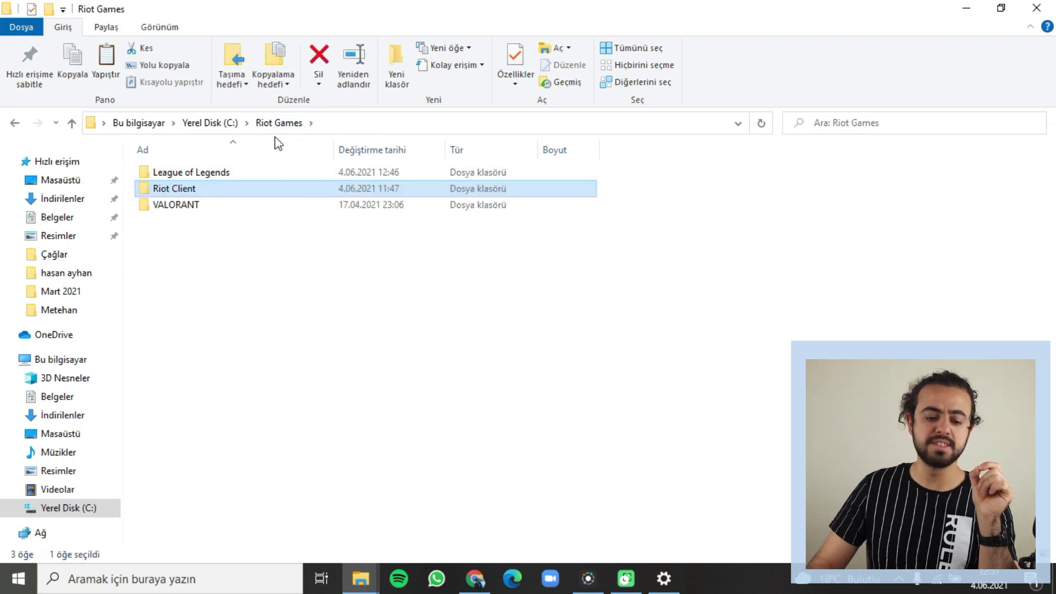
pyautogui.click(183, 207)
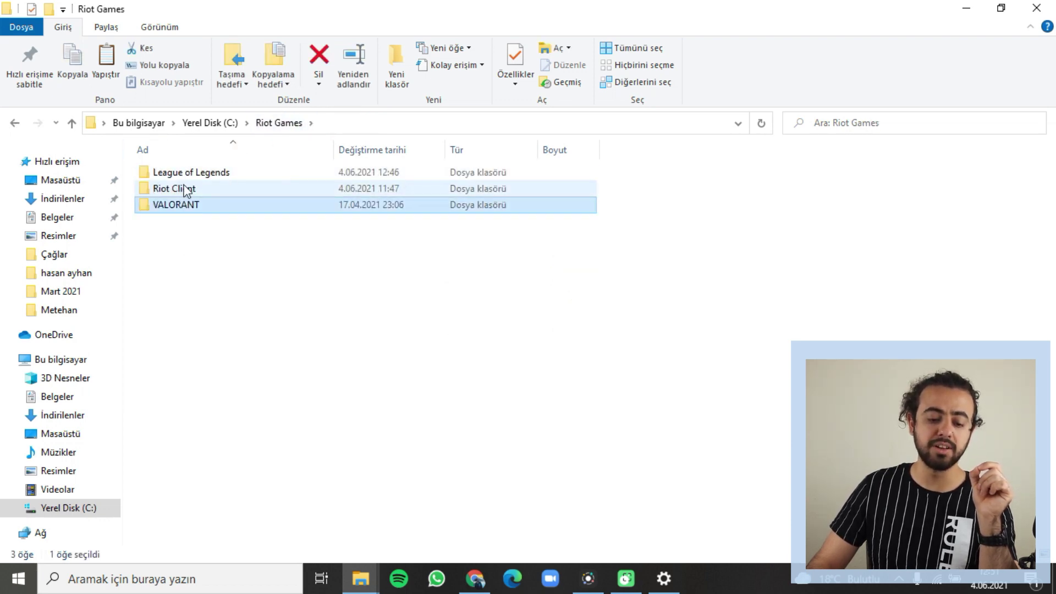
pyautogui.click(159, 173)
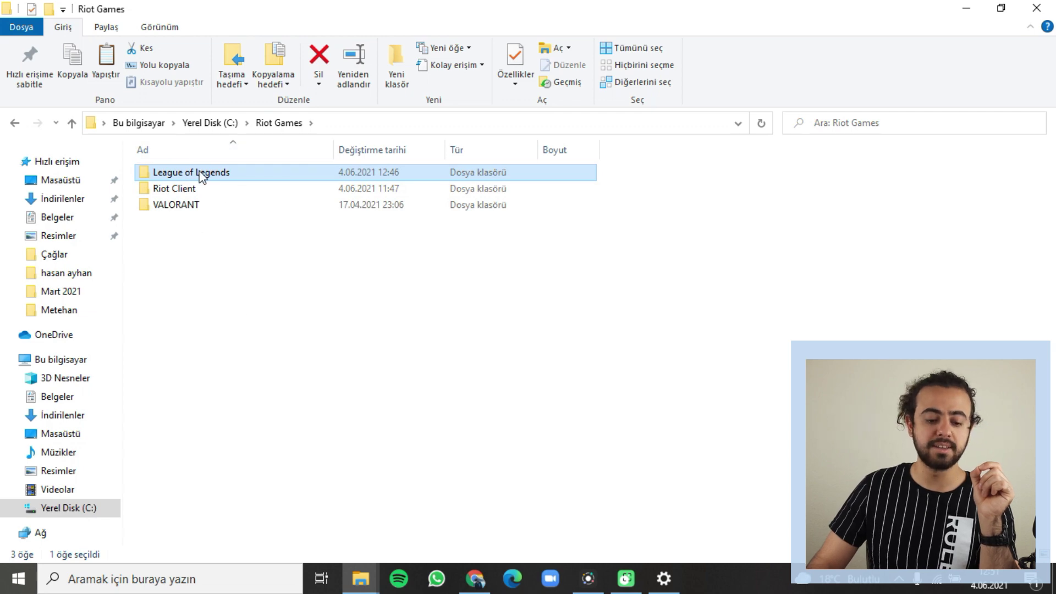
pyautogui.doubleClick(180, 172)
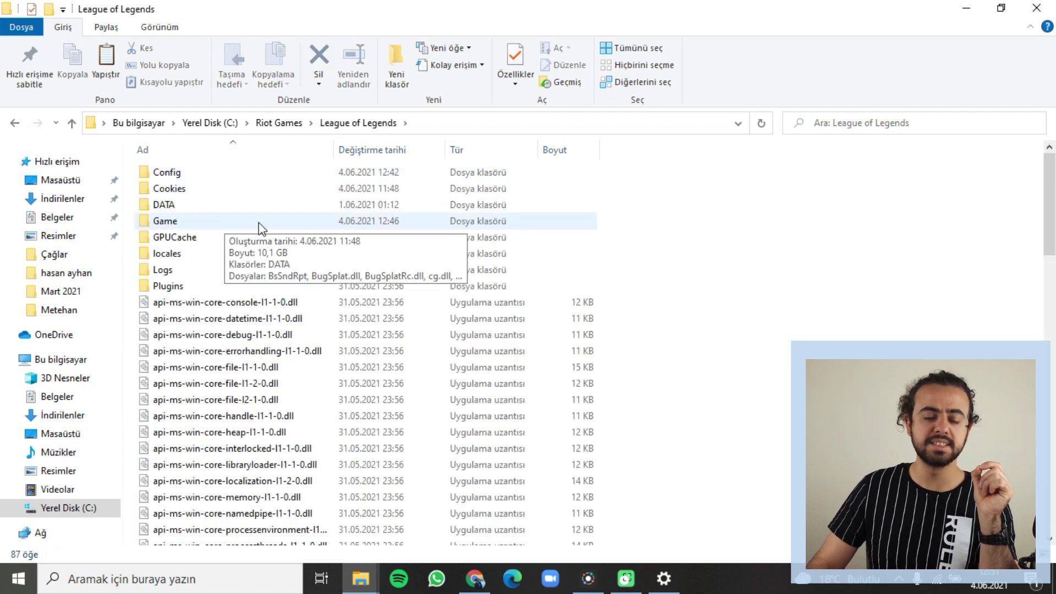
pyautogui.scroll(-17, 278, 242)
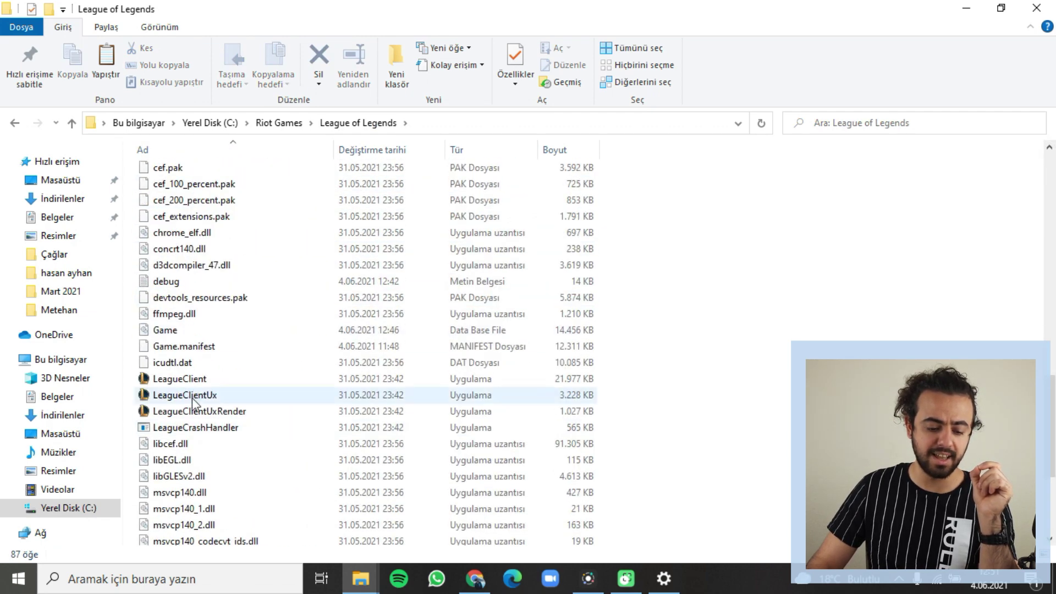
# Copy the folder path C:\Riot Games\League of Legends.
pyautogui.click(436, 123)
pyautogui.hotkey('ctrl', 'c')
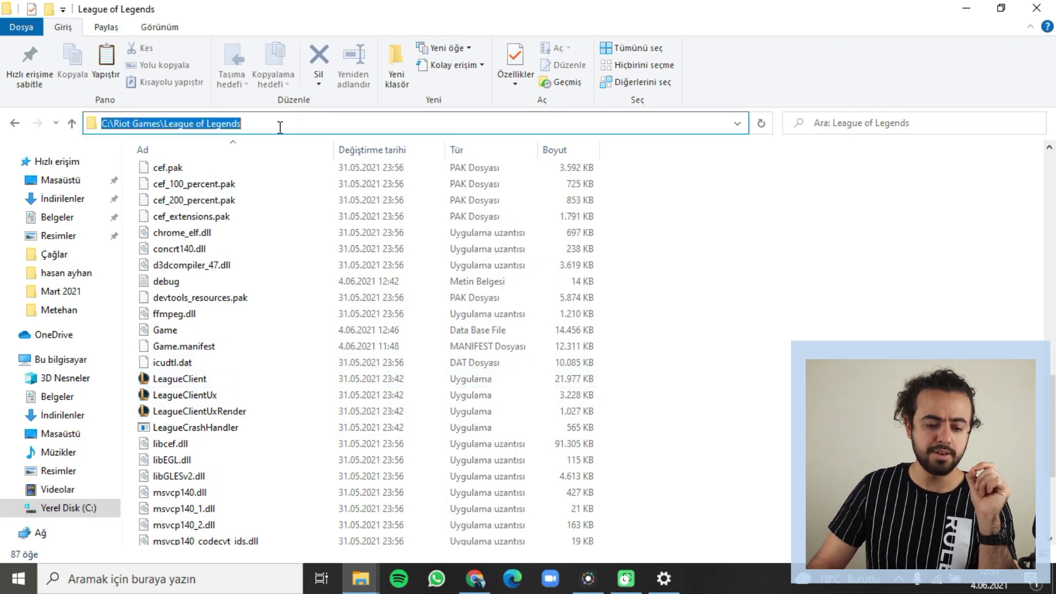
pyautogui.rightClick(216, 122)
pyautogui.click(300, 169)
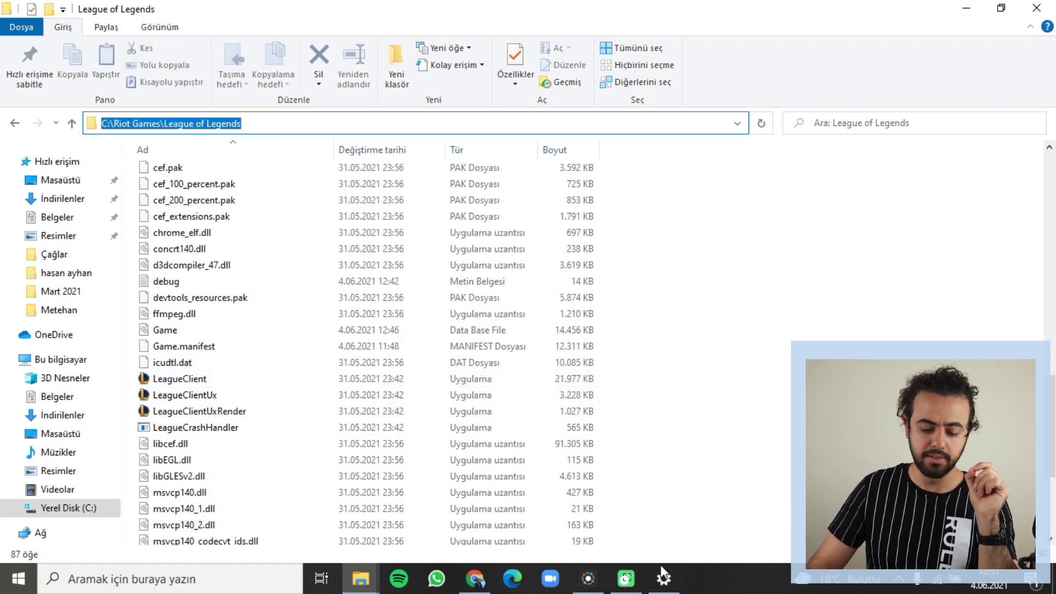
# Browse for a desktop app in Grafik ayarları and go to the copied folder path C:\Riot Games\League of Legends.
pyautogui.click(665, 591)
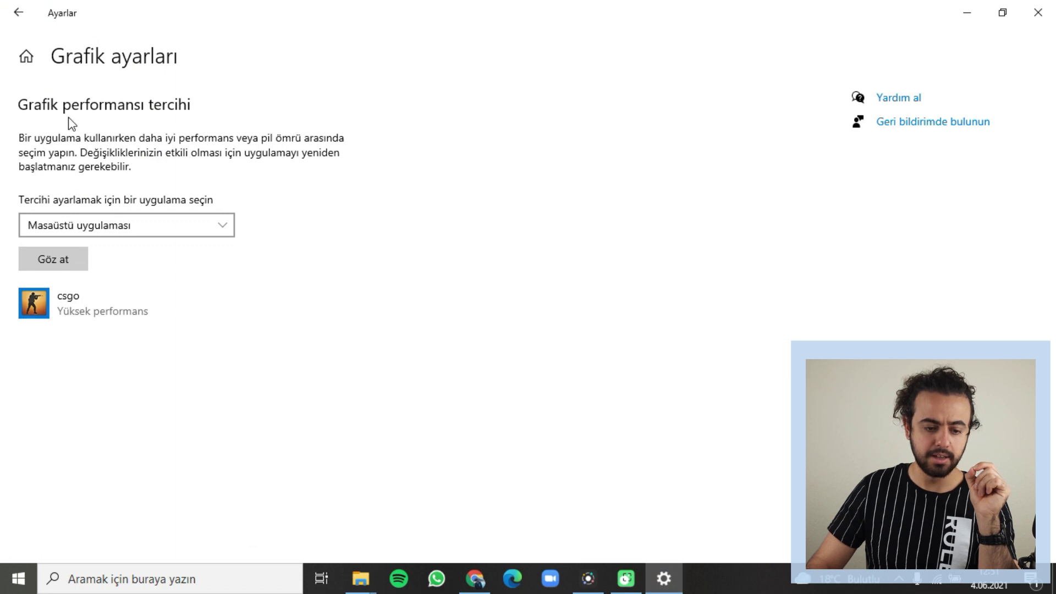
pyautogui.click(65, 266)
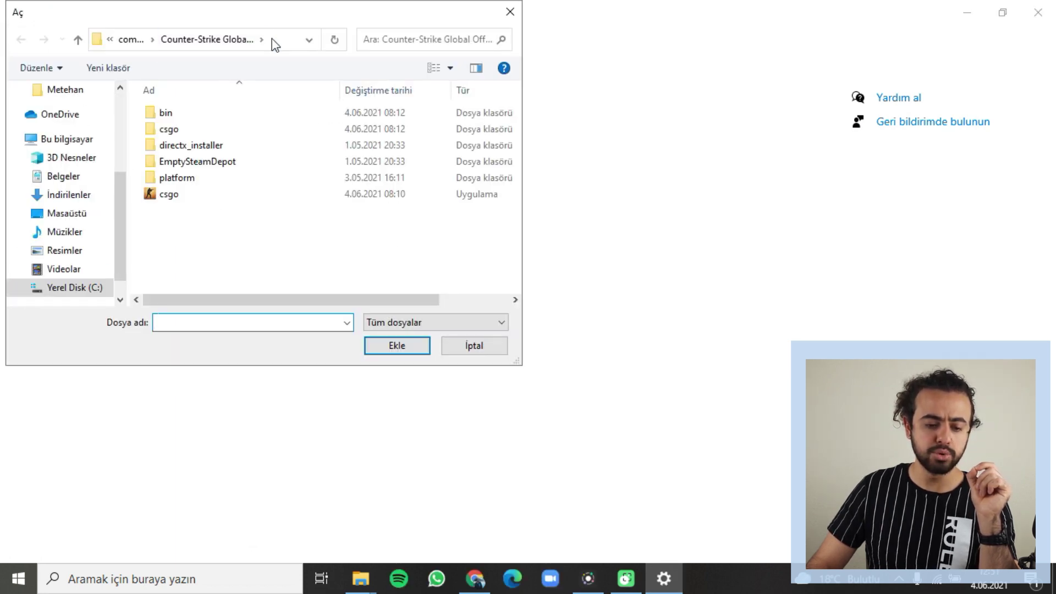
pyautogui.click(272, 40)
pyautogui.press('BackSpace')
pyautogui.rightClick(273, 38)
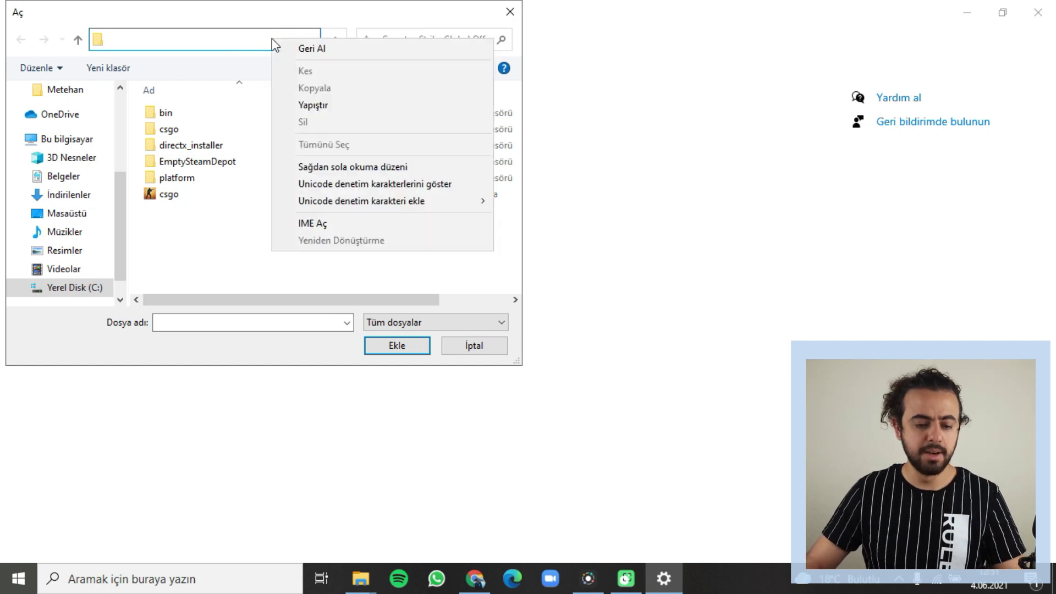
pyautogui.click(364, 106)
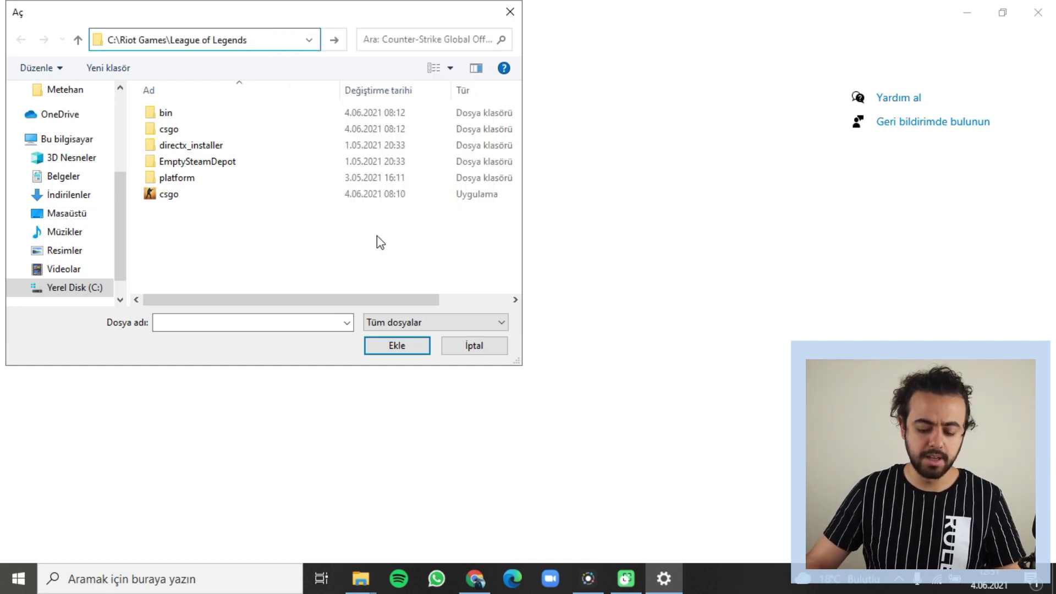
pyautogui.press('Return')
# Add LeagueClient to the graphics performance list and set its preference to Yüksek performans.
pyautogui.scroll(-1, 438, 176)
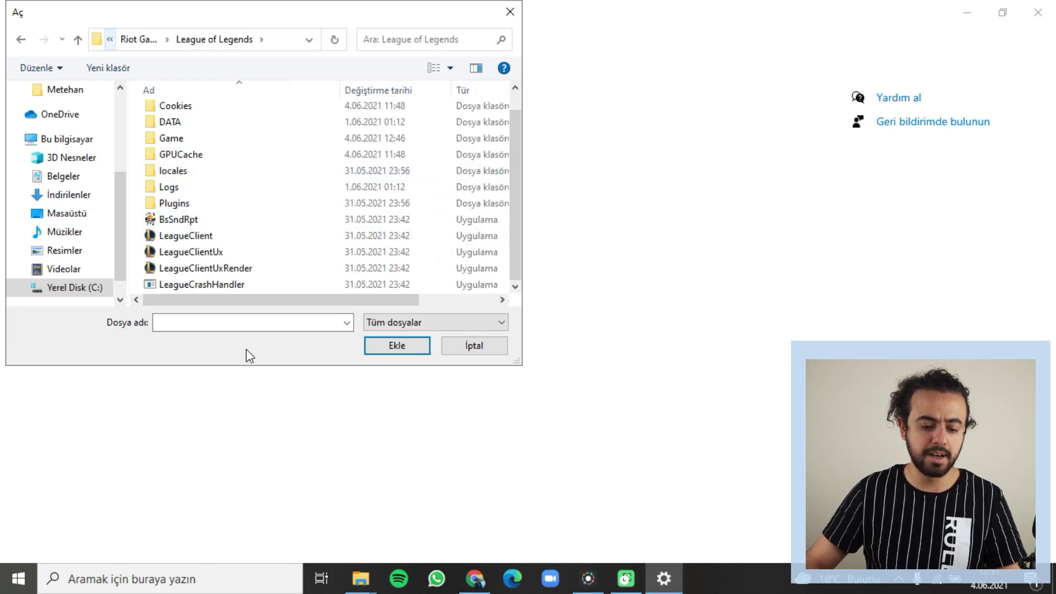
pyautogui.scroll(1, 243, 110)
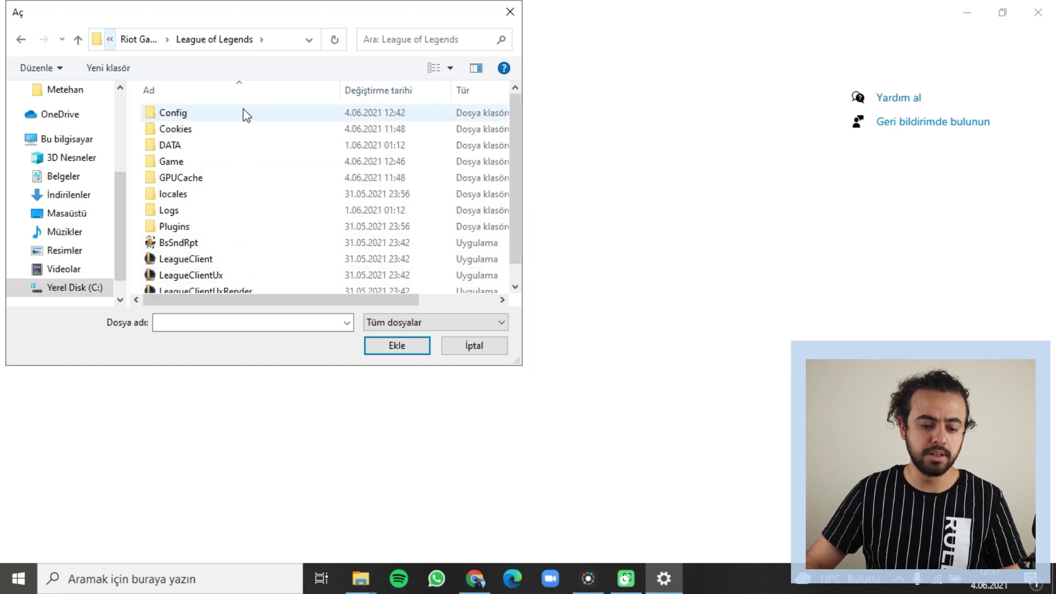
pyautogui.scroll(-1, 275, 220)
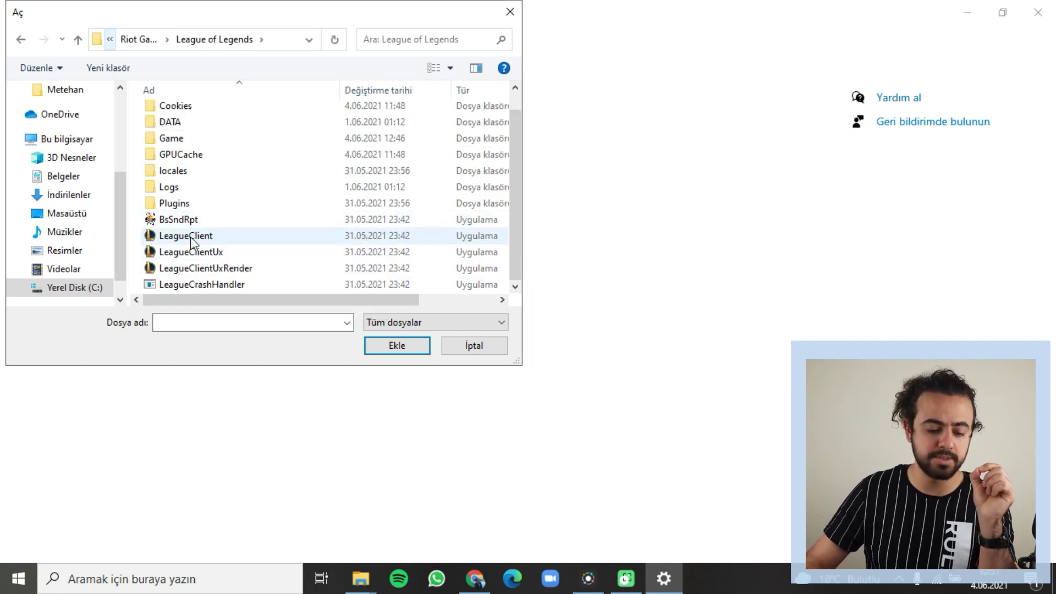
pyautogui.click(165, 238)
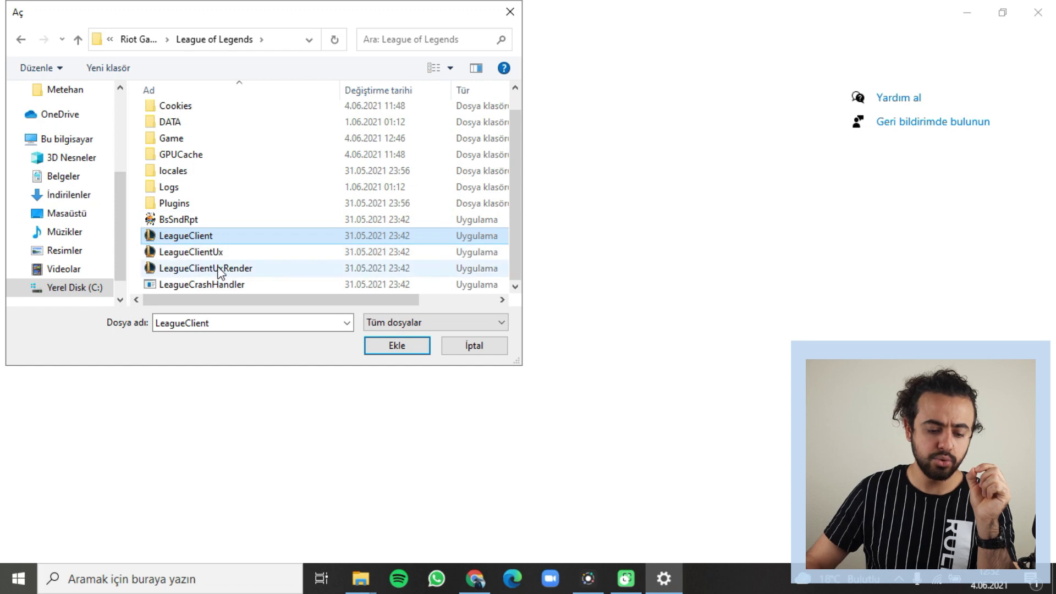
pyautogui.click(390, 343)
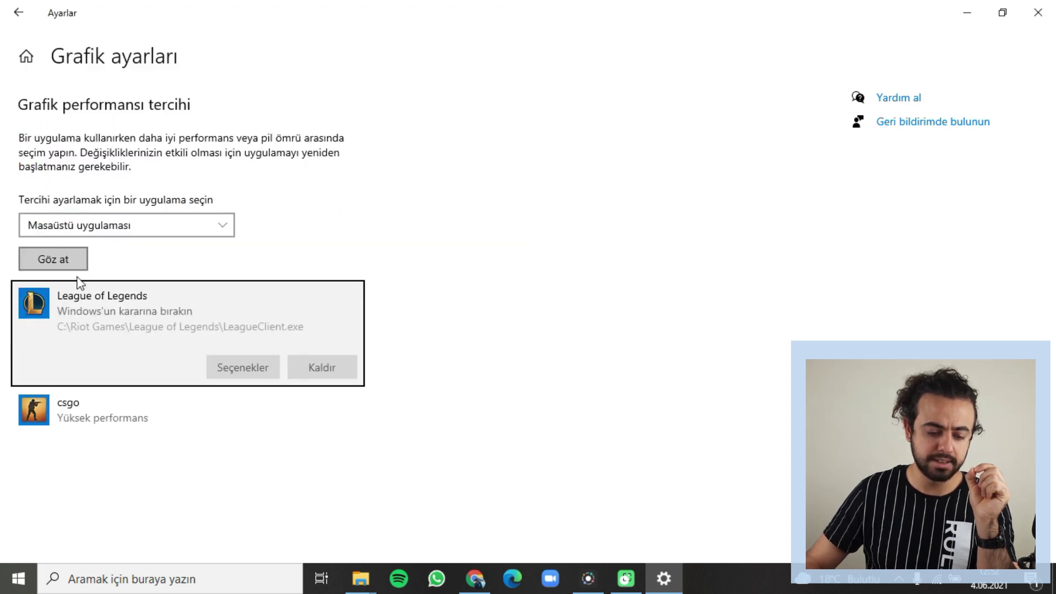
pyautogui.click(252, 361)
pyautogui.click(487, 373)
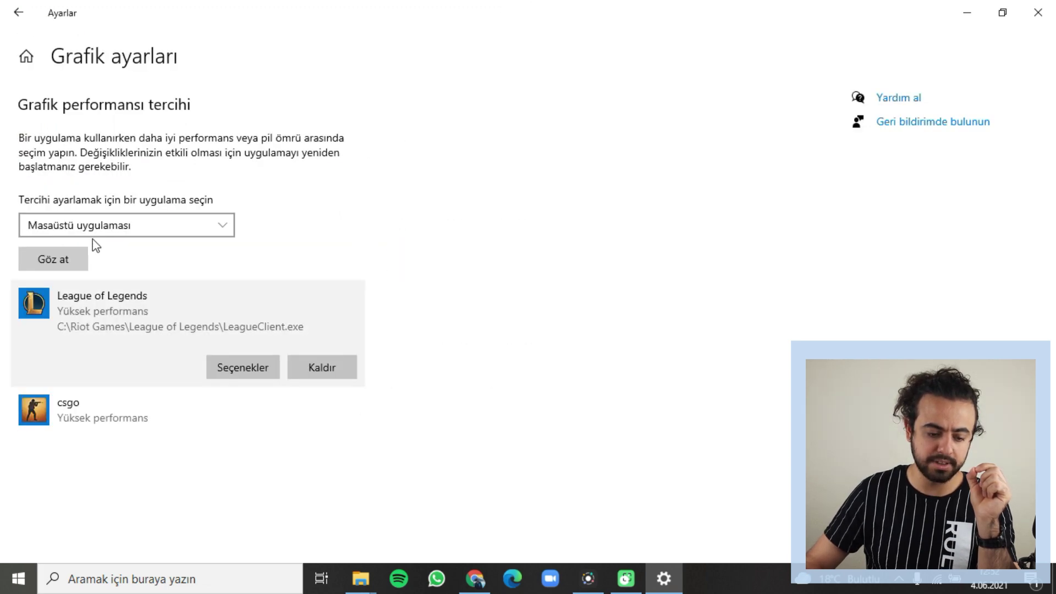
# Add LeagueClientUx to the graphics performance list with the Yüksek performans preference, and close the settings window.
pyautogui.click(76, 259)
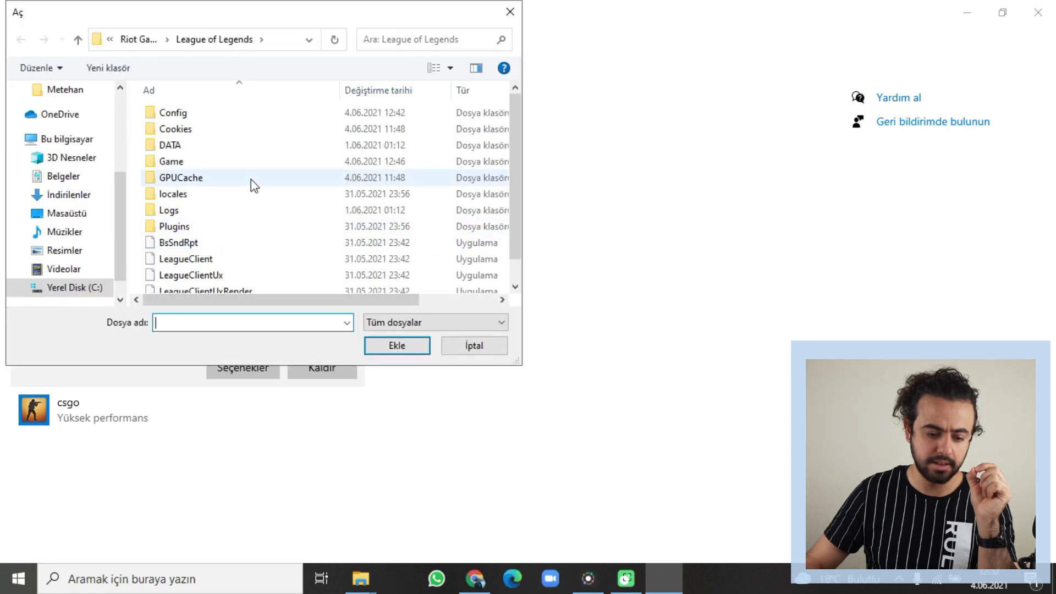
pyautogui.doubleClick(216, 252)
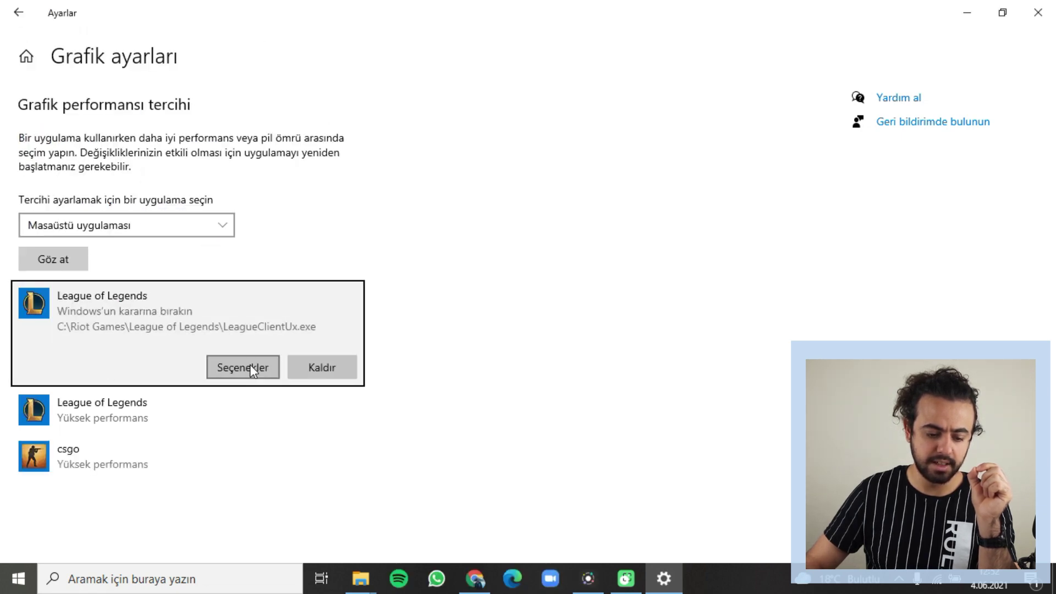
pyautogui.click(249, 364)
pyautogui.click(458, 366)
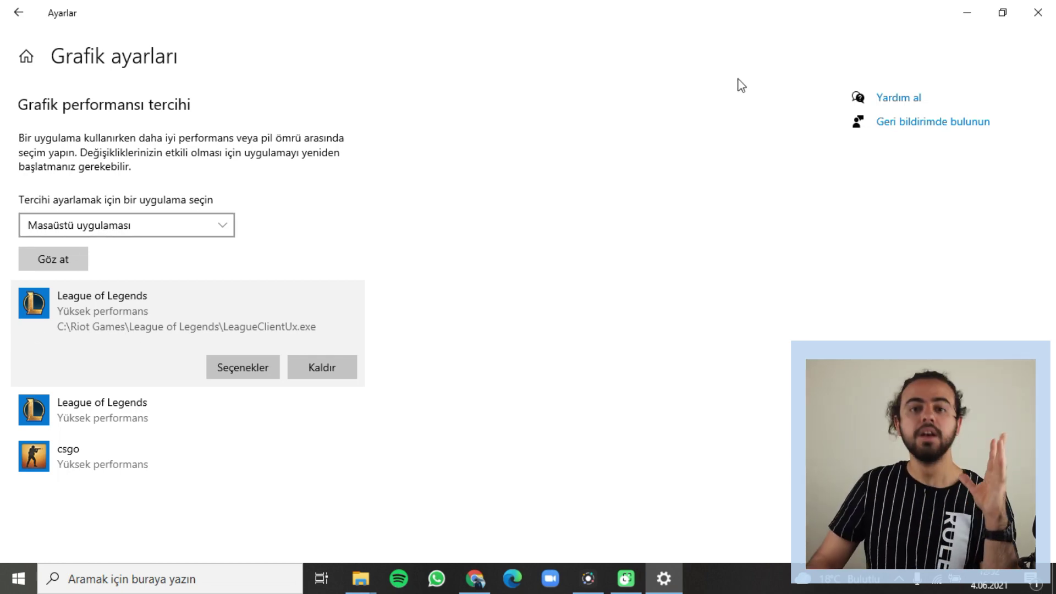
pyautogui.click(1038, 14)
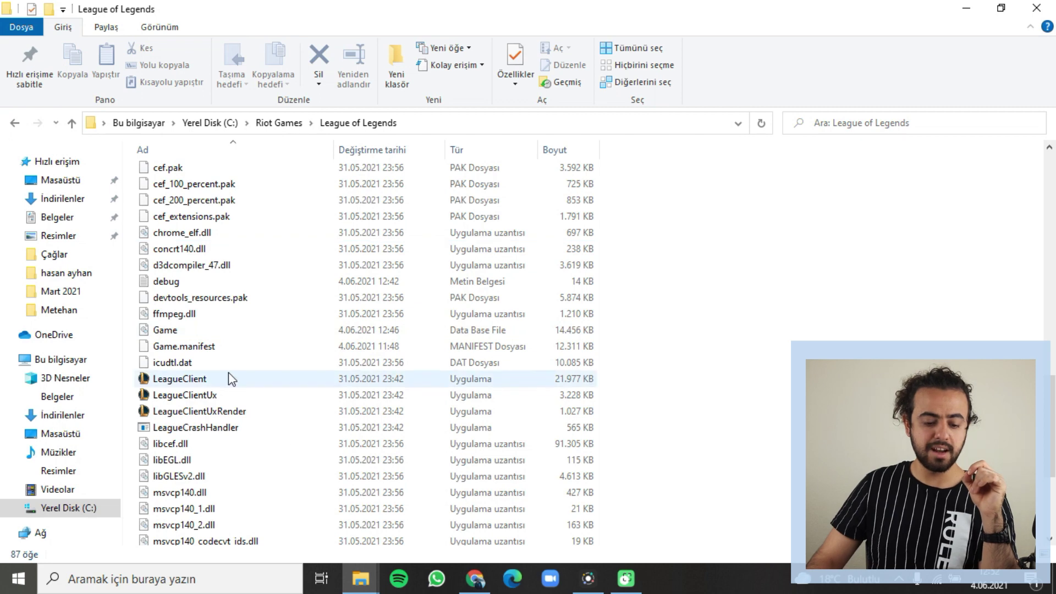
# In the compatibility properties of LeagueClient, enable Tam ekran iyileştirmelerini devre dışı bırak.
pyautogui.click(206, 379)
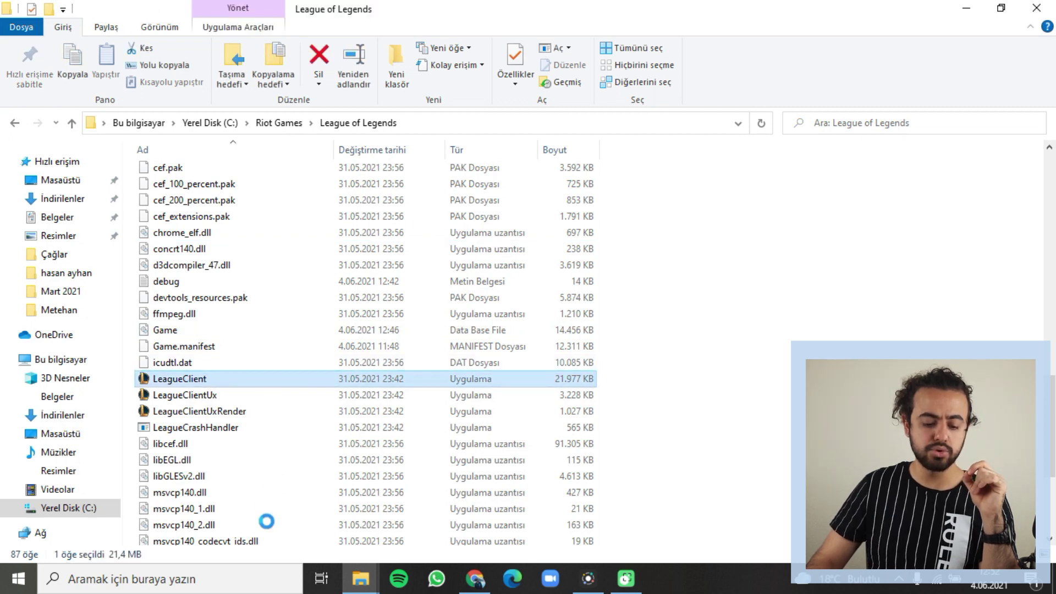
pyautogui.rightClick(204, 379)
pyautogui.click(285, 548)
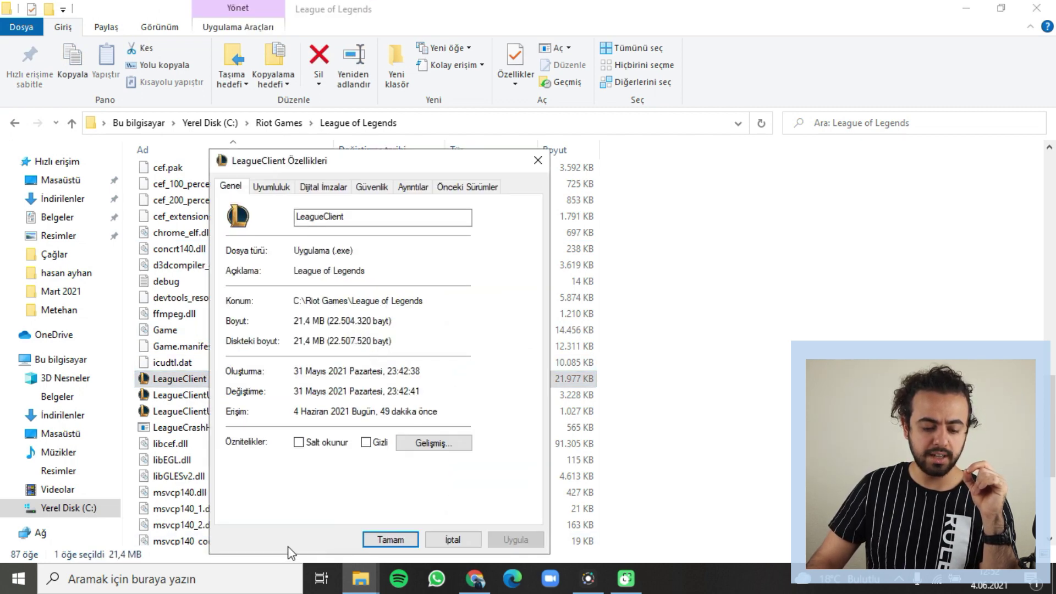
pyautogui.click(259, 189)
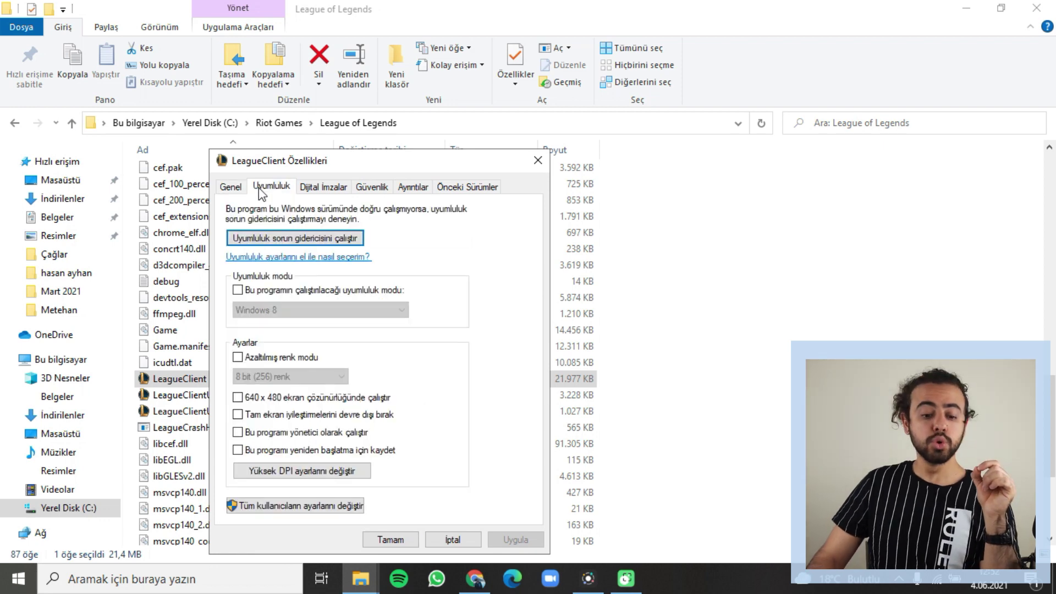
pyautogui.click(237, 417)
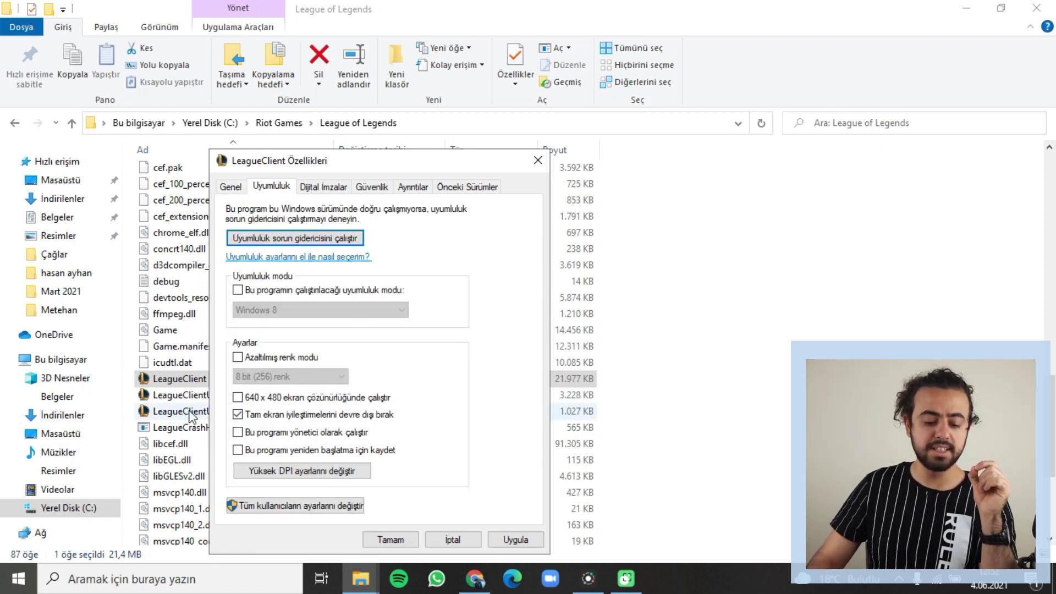
# Override LeagueClient's high DPI scaling behaviour with scaling performed by Uygulama, and apply the properties.
pyautogui.click(284, 472)
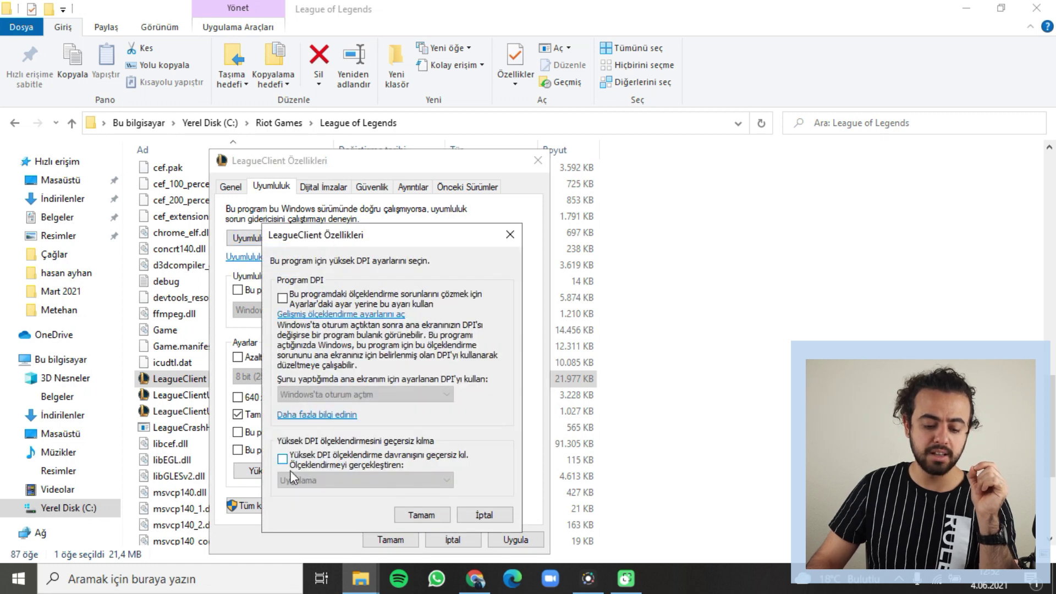
pyautogui.click(283, 460)
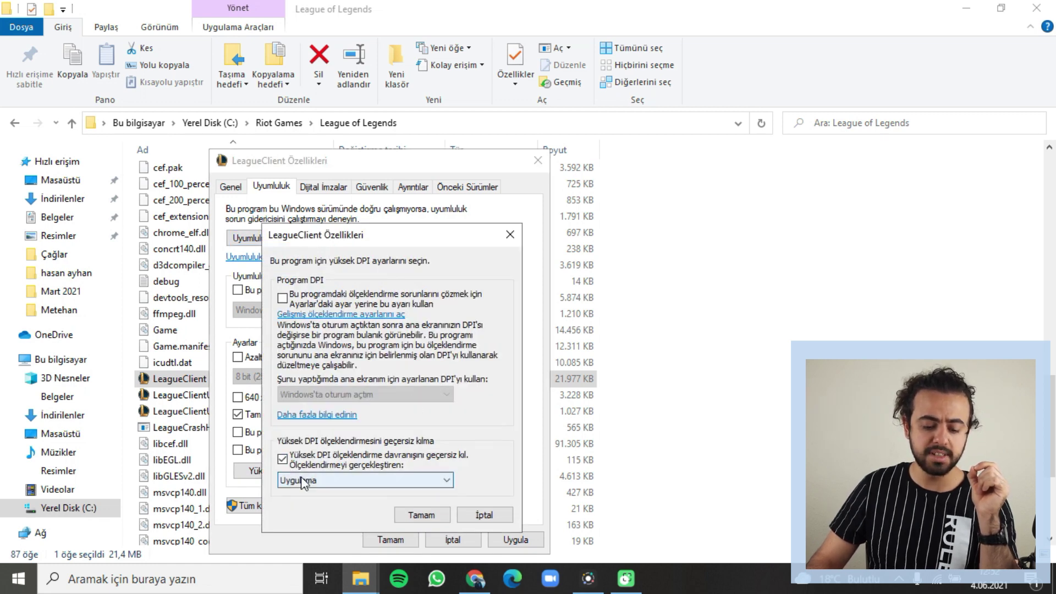
pyautogui.click(436, 515)
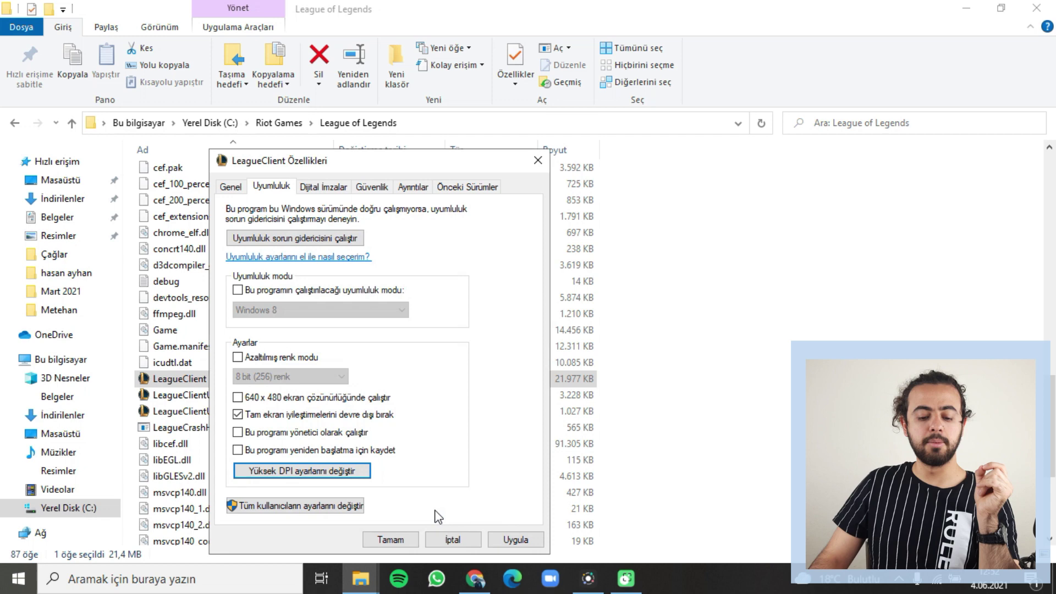
pyautogui.click(512, 540)
pyautogui.click(385, 540)
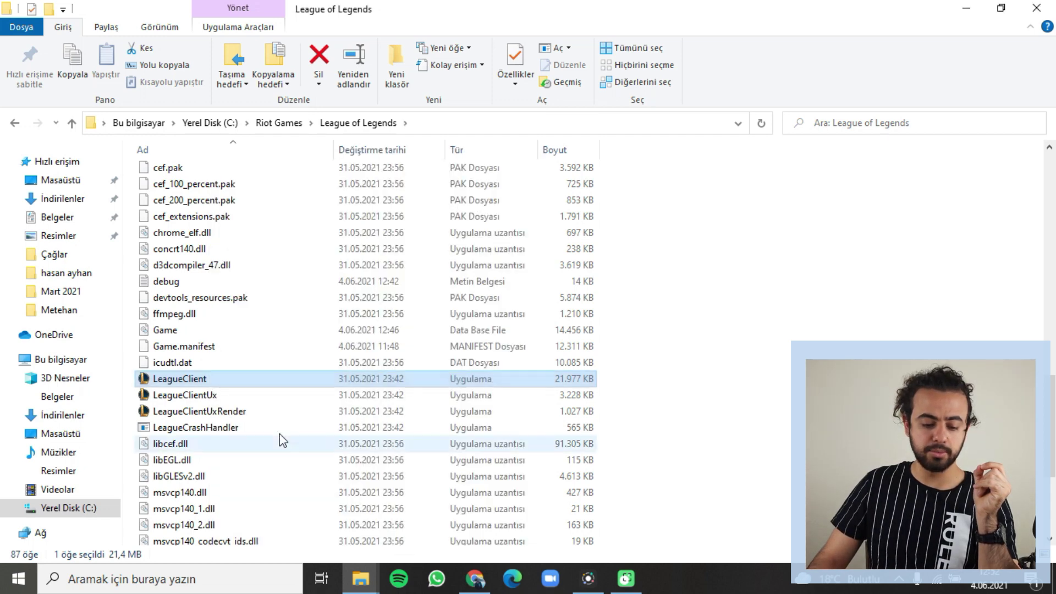
# In the compatibility properties of LeagueClientUx, enable Tam ekran iyileştirmelerini devre dışı bırak.
pyautogui.click(247, 398)
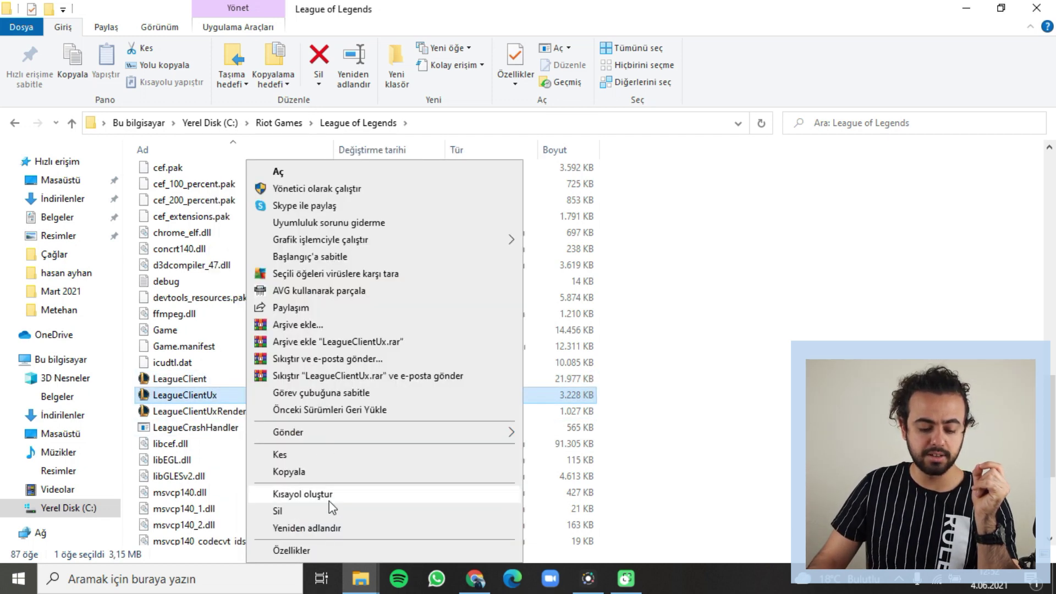
pyautogui.click(323, 552)
pyautogui.click(468, 445)
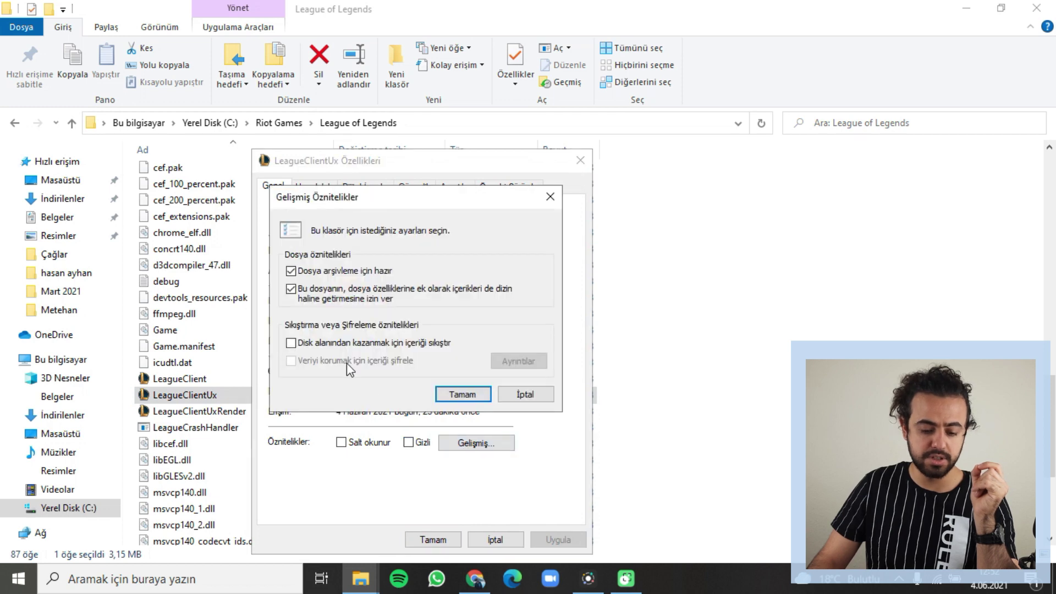
pyautogui.click(522, 395)
pyautogui.click(312, 188)
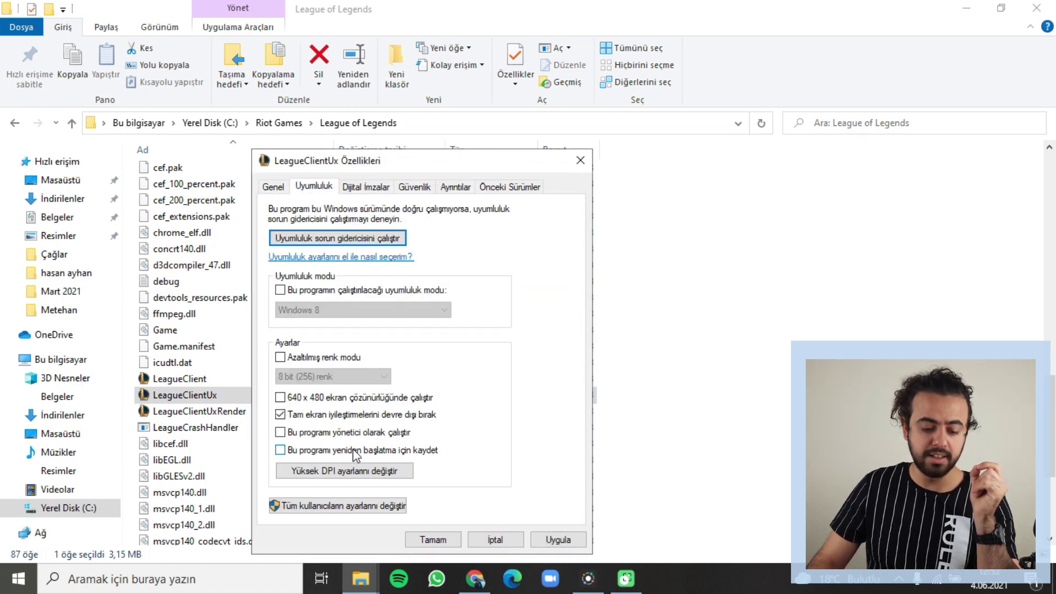
# Override LeagueClientUx's high DPI scaling behaviour with scaling performed by Uygulama, and confirm the properties.
pyautogui.click(325, 471)
pyautogui.click(326, 459)
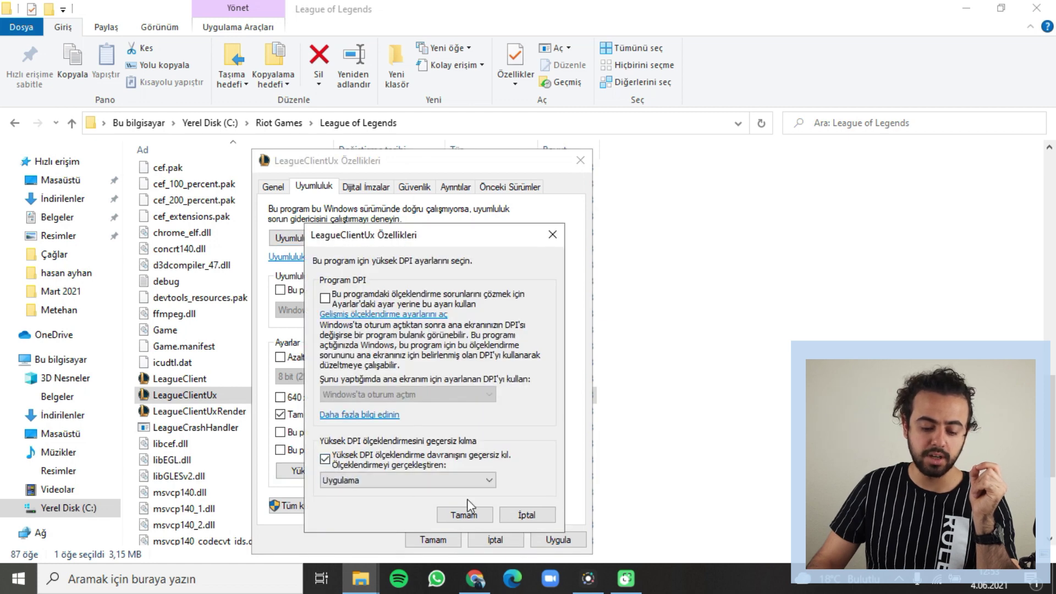
pyautogui.click(464, 514)
pyautogui.click(432, 540)
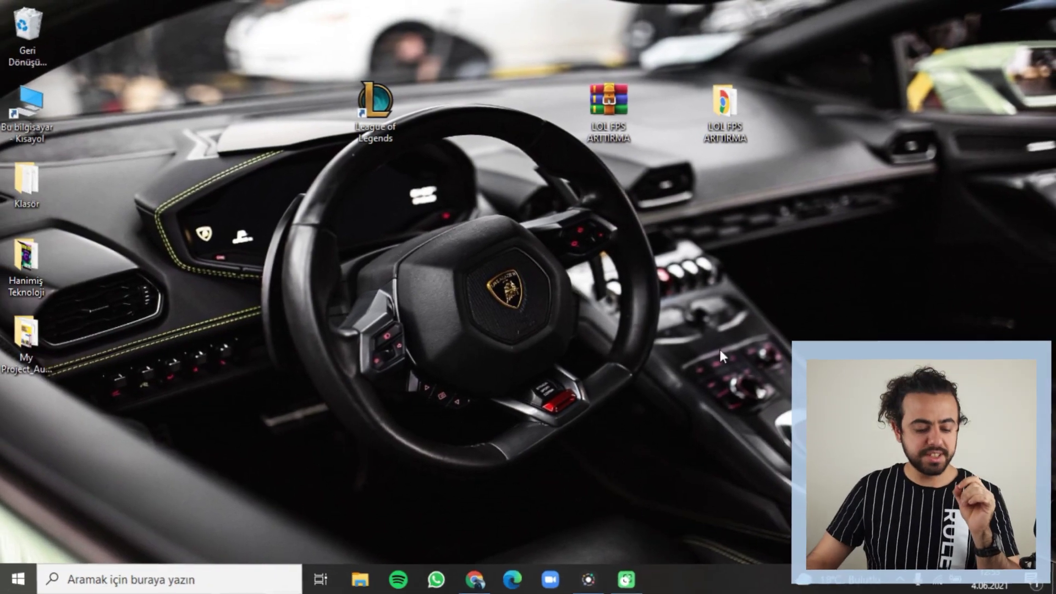
# Find Çalıştır through Windows search and use it to open the temp folder.
pyautogui.click(252, 584)
pyautogui.write('çalıştır')
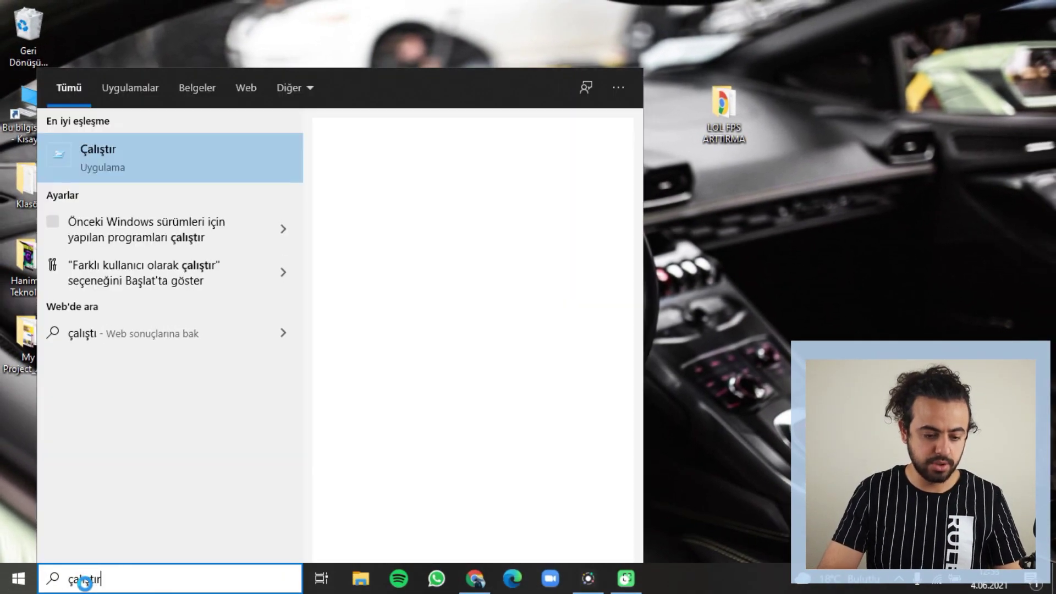
pyautogui.press('Return')
pyautogui.write('temp')
pyautogui.press('Return')
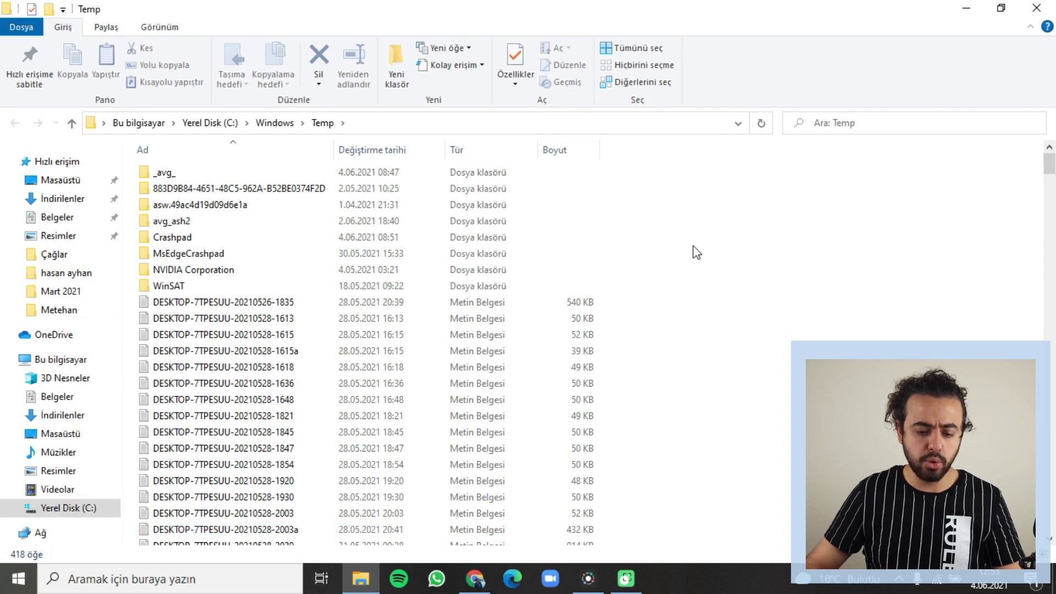
# Delete all items in the Windows Temp folder, granting administrator permission for all current items.
pyautogui.click(455, 175)
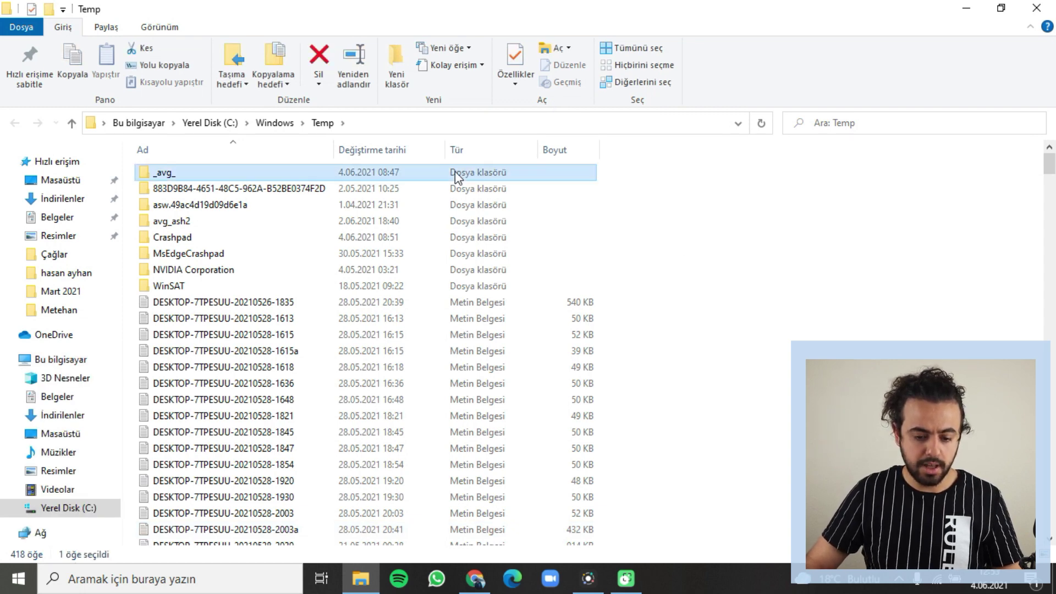
pyautogui.moveTo(1050, 164); pyautogui.dragTo(1050, 542)
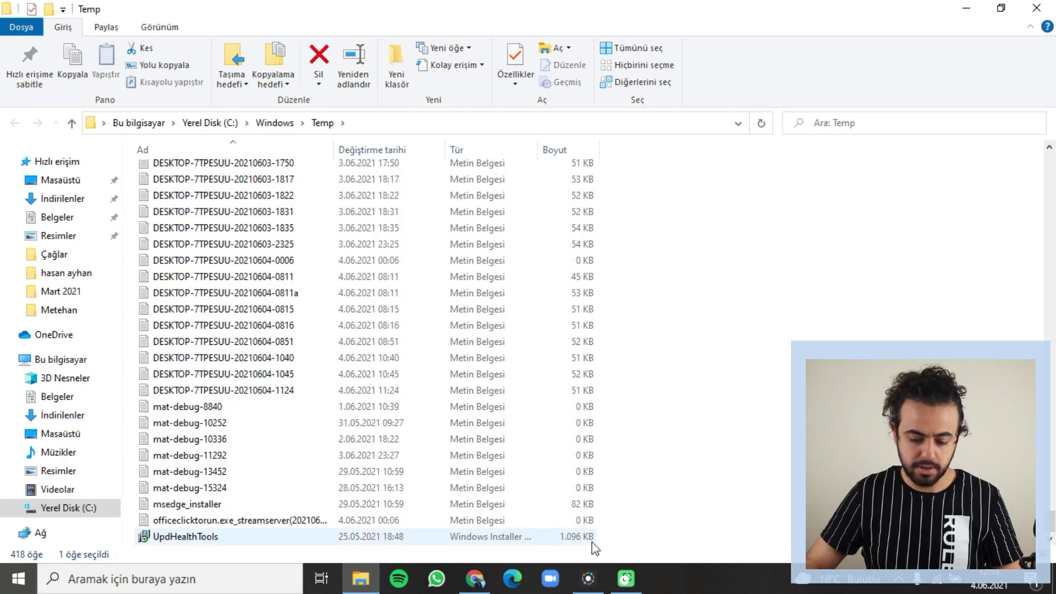
pyautogui.hotkey('ctrl', 'a')
pyautogui.scroll(15, 558, 217)
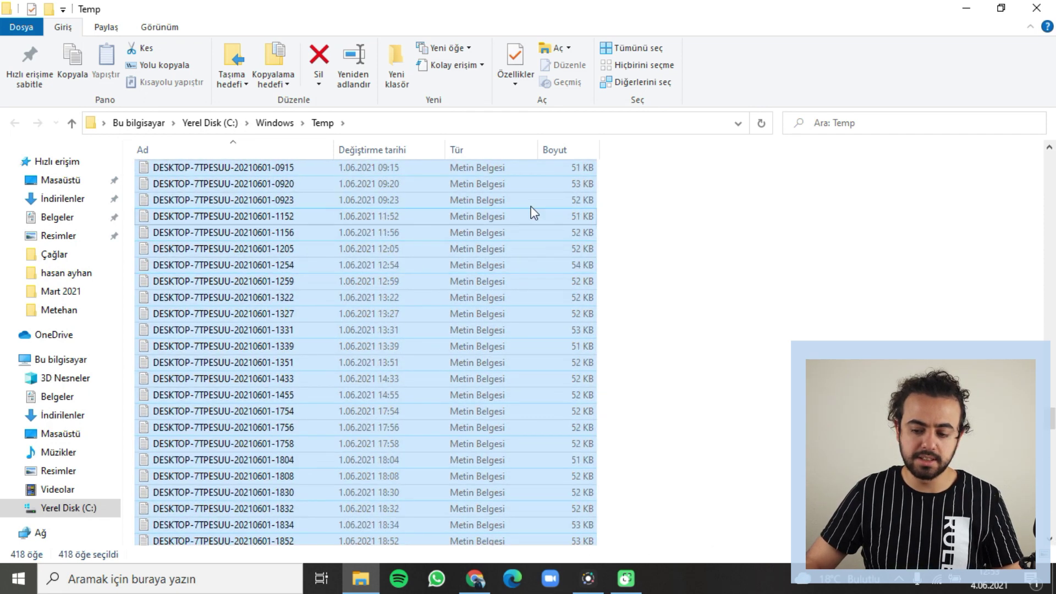
pyautogui.scroll(-15, 569, 239)
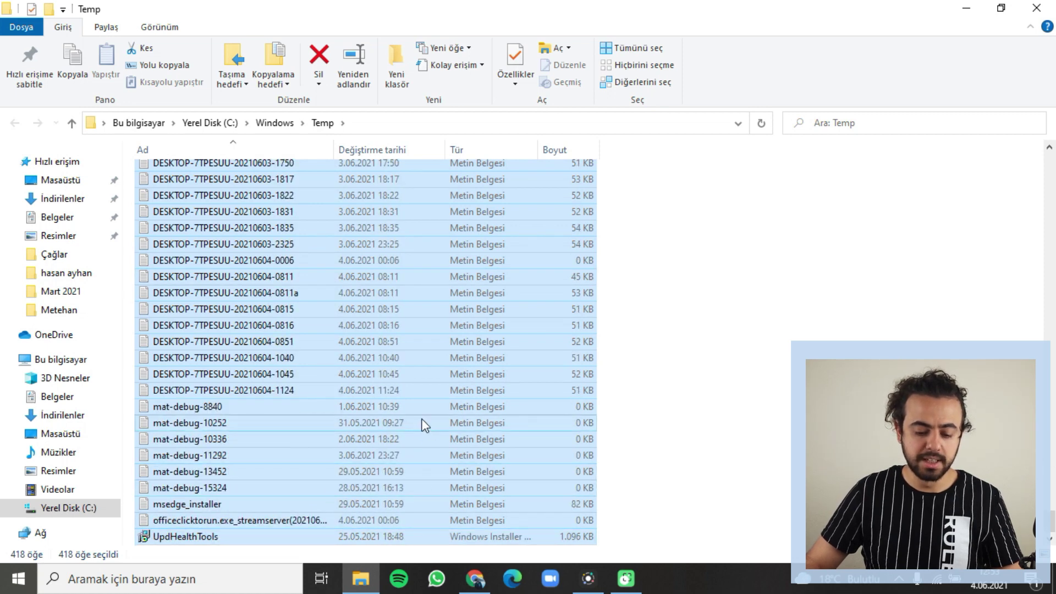
pyautogui.rightClick(422, 419)
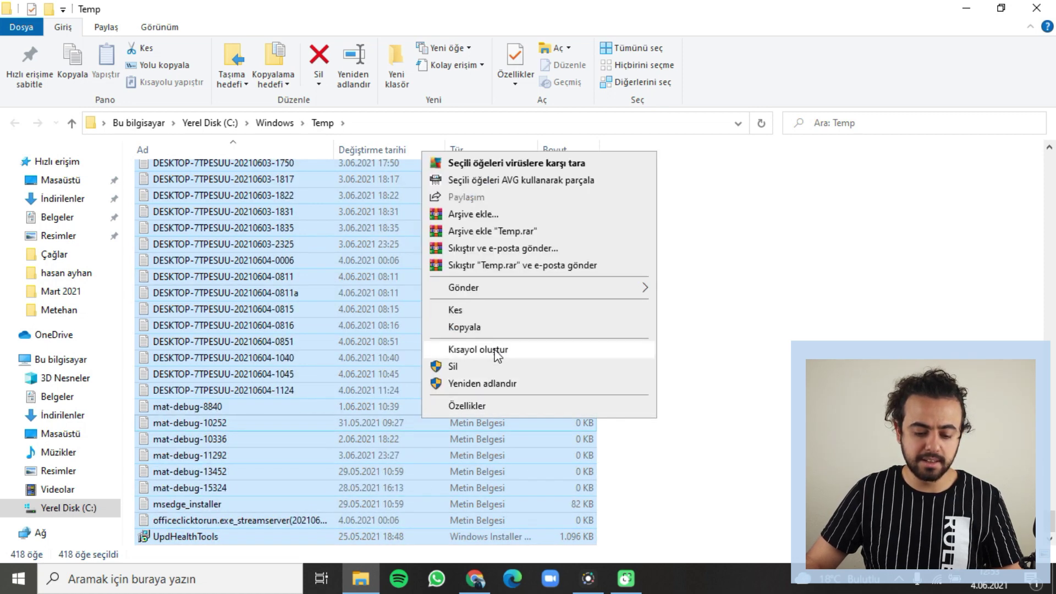
pyautogui.click(526, 368)
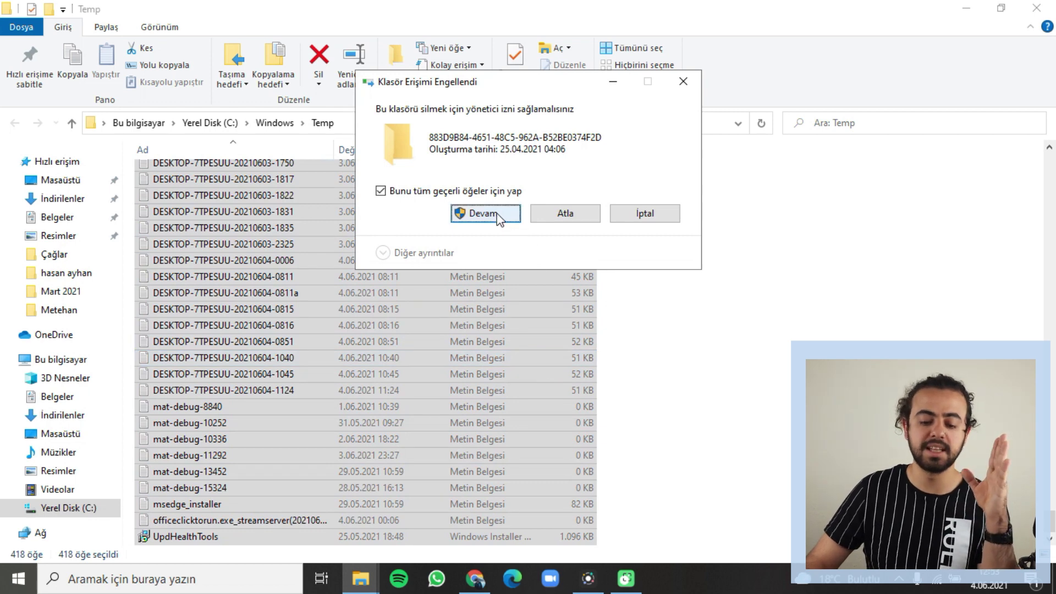
pyautogui.click(498, 214)
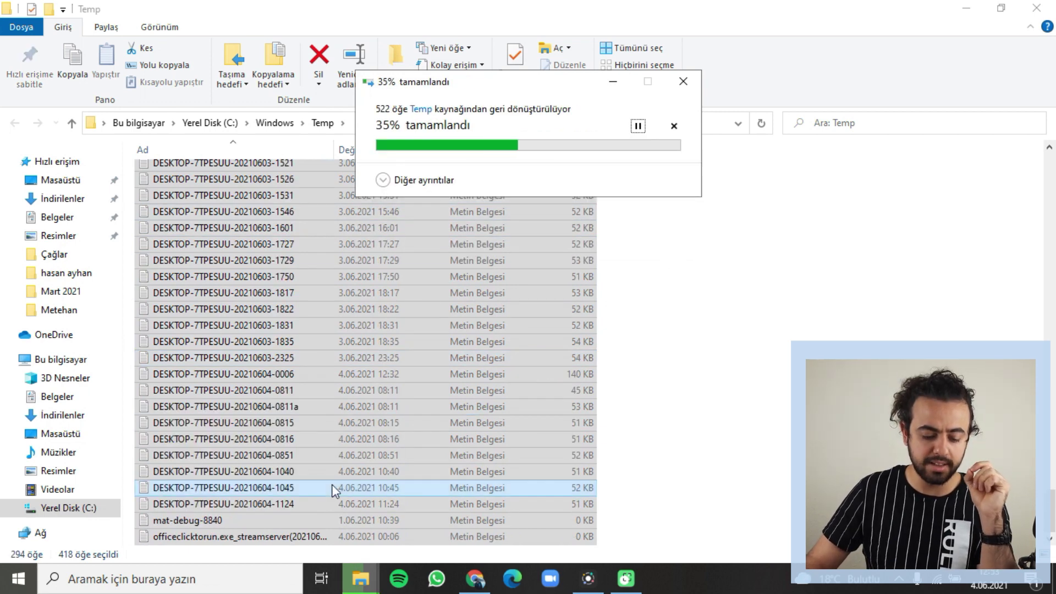
# Skip the files and folders in use during the Windows Temp deletion, applying the choice to all current items.
pyautogui.click(190, 578)
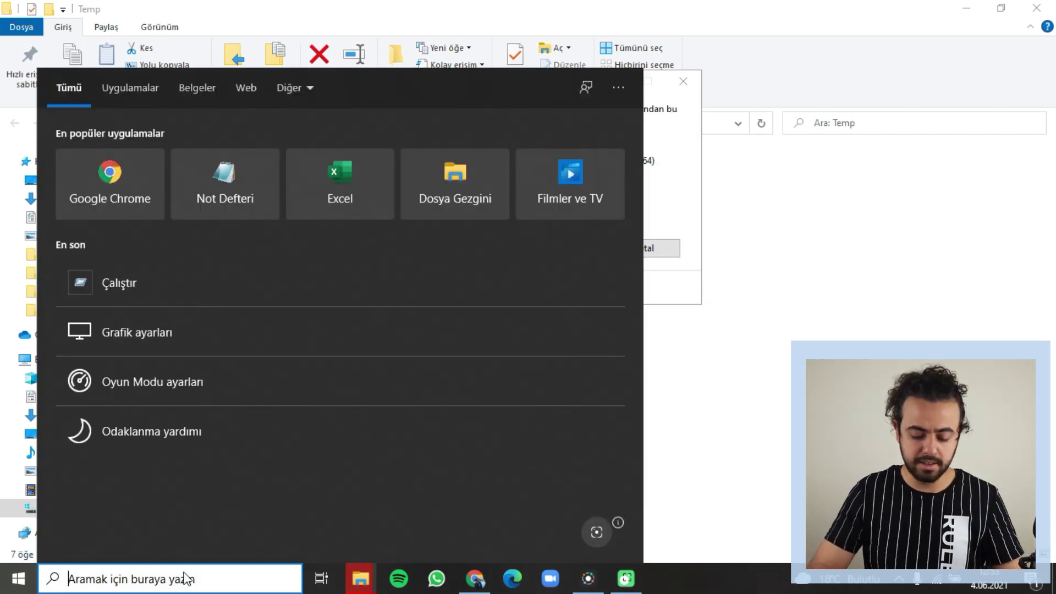
pyautogui.click(666, 138)
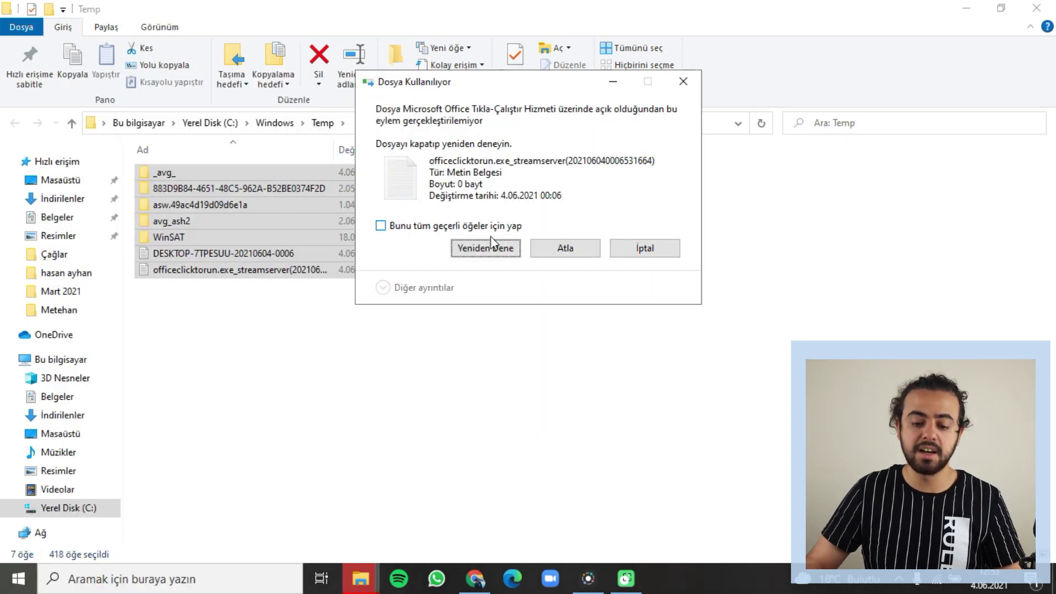
pyautogui.click(566, 249)
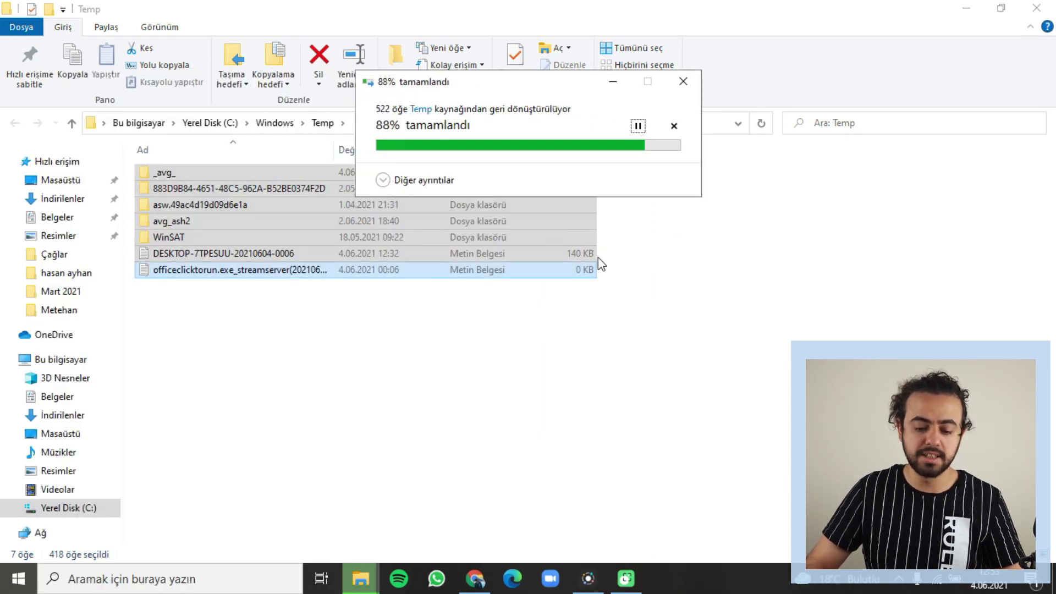
pyautogui.click(460, 227)
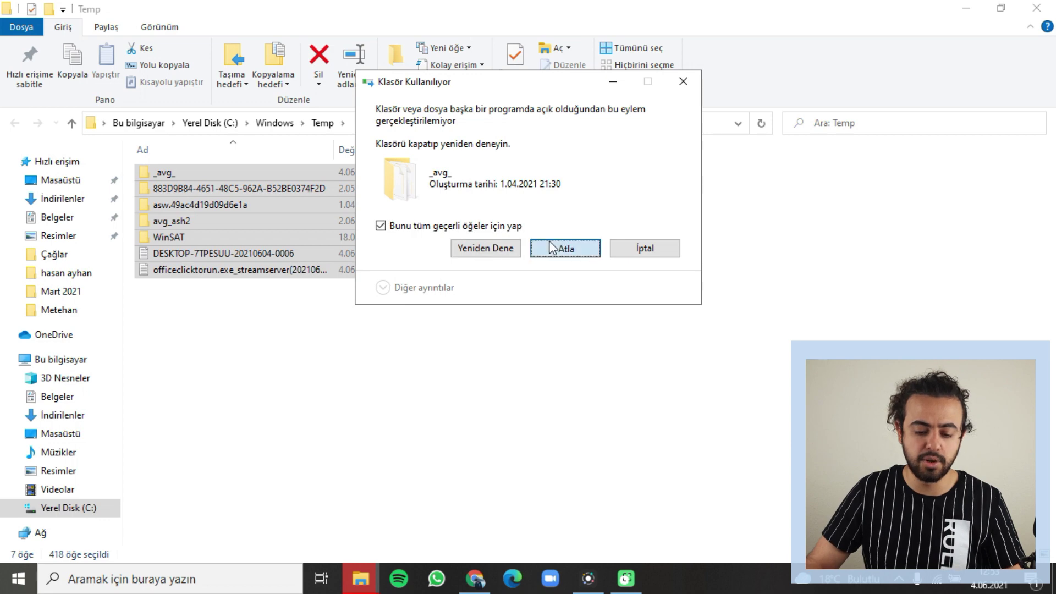
pyautogui.click(551, 245)
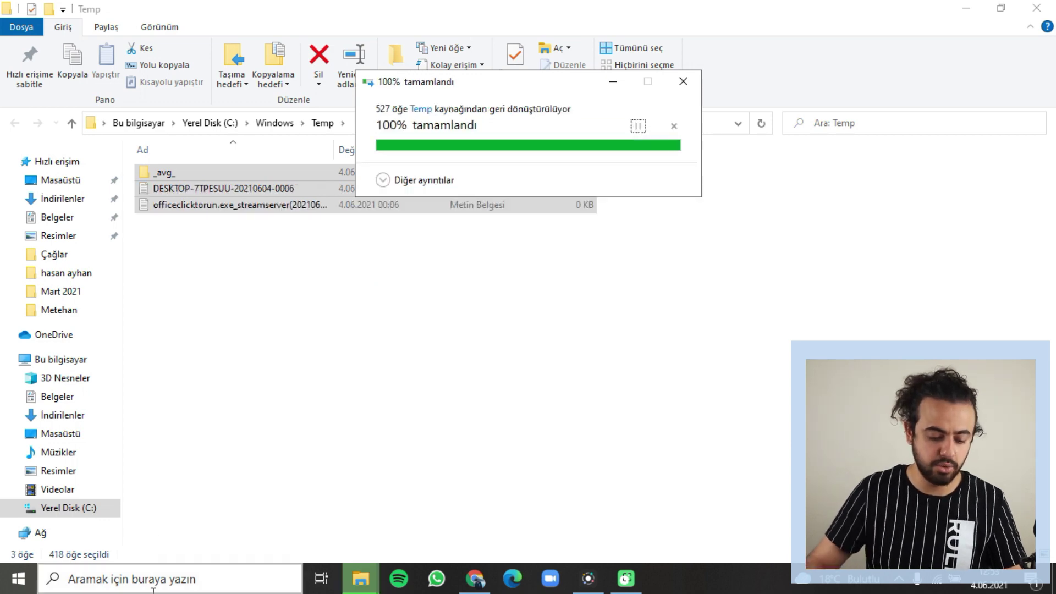
# Find Çalıştır through Windows search and use it to open the %temp% folder.
pyautogui.click(164, 584)
pyautogui.write('çalıştır')
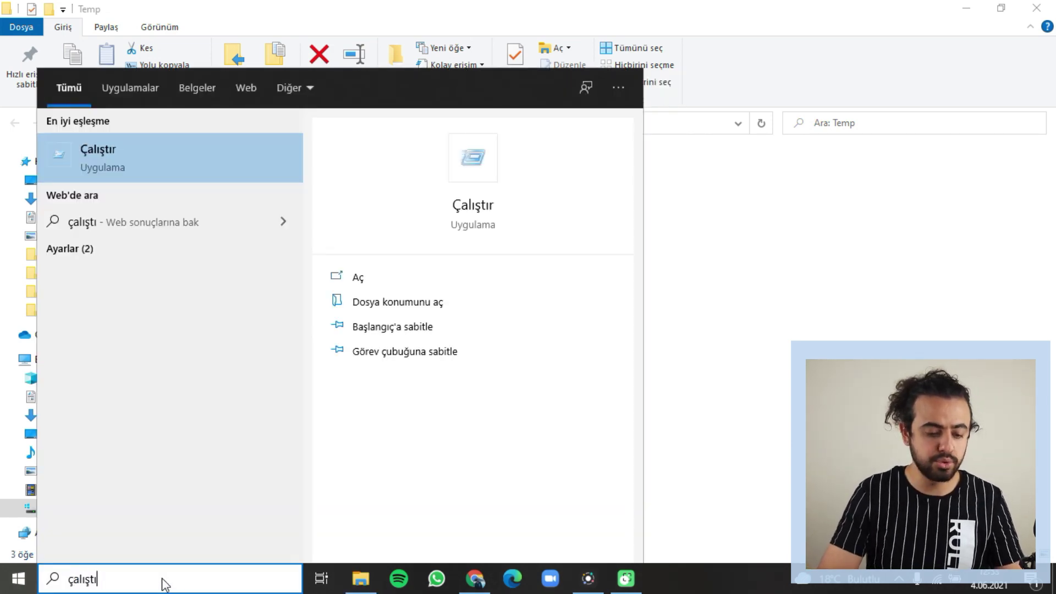
pyautogui.press('Return')
pyautogui.write('%temp')
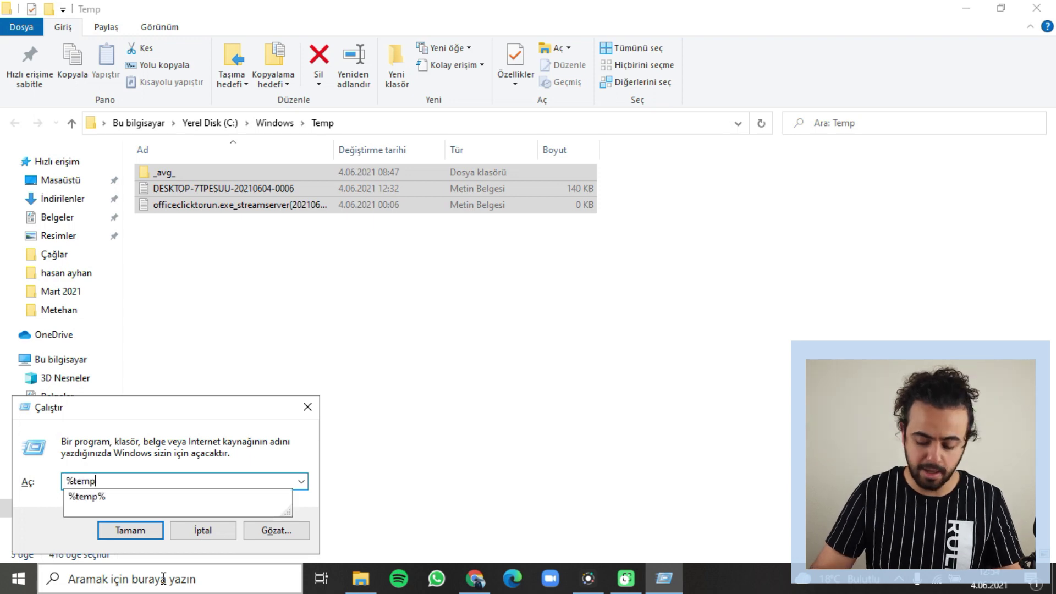
pyautogui.write('%')
pyautogui.press('Return')
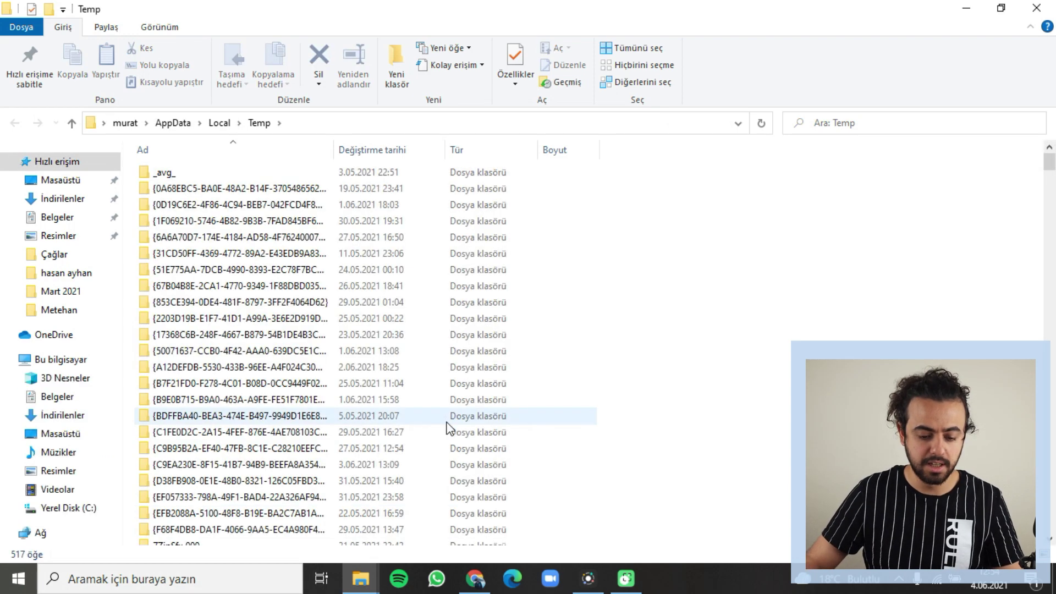
# Select all items in the AppData Local Temp folder and delete them.
pyautogui.press('a')
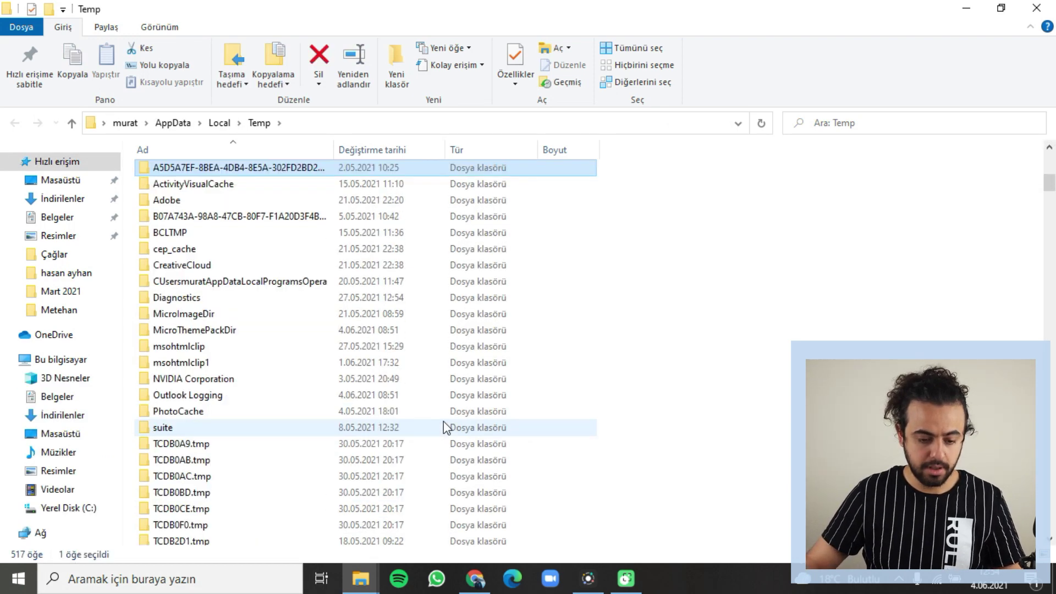
pyautogui.scroll(8, 638, 306)
pyautogui.click(653, 302)
pyautogui.hotkey('ctrl', 'a')
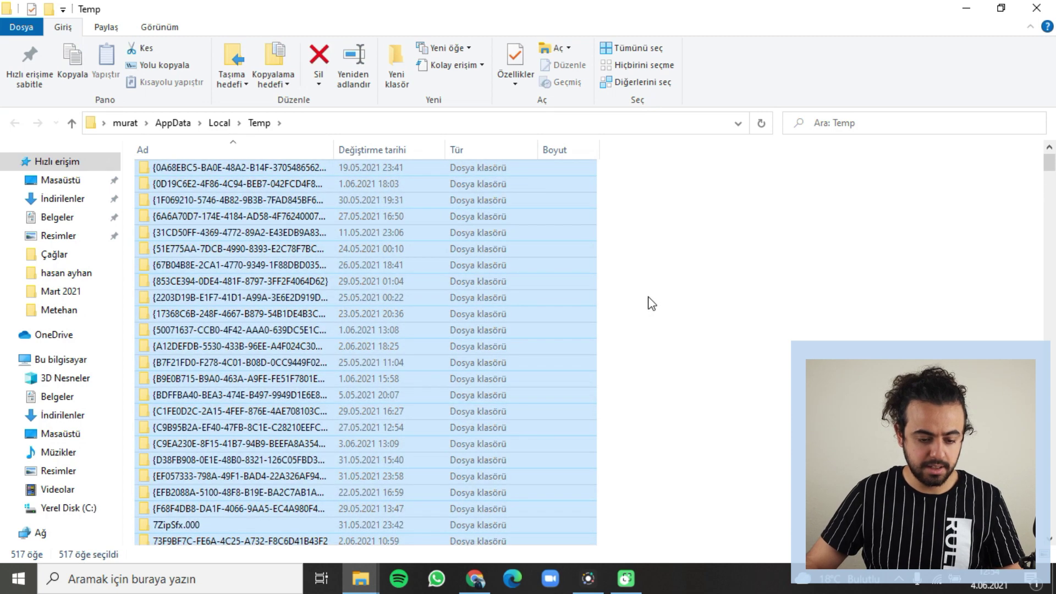
pyautogui.click(661, 236)
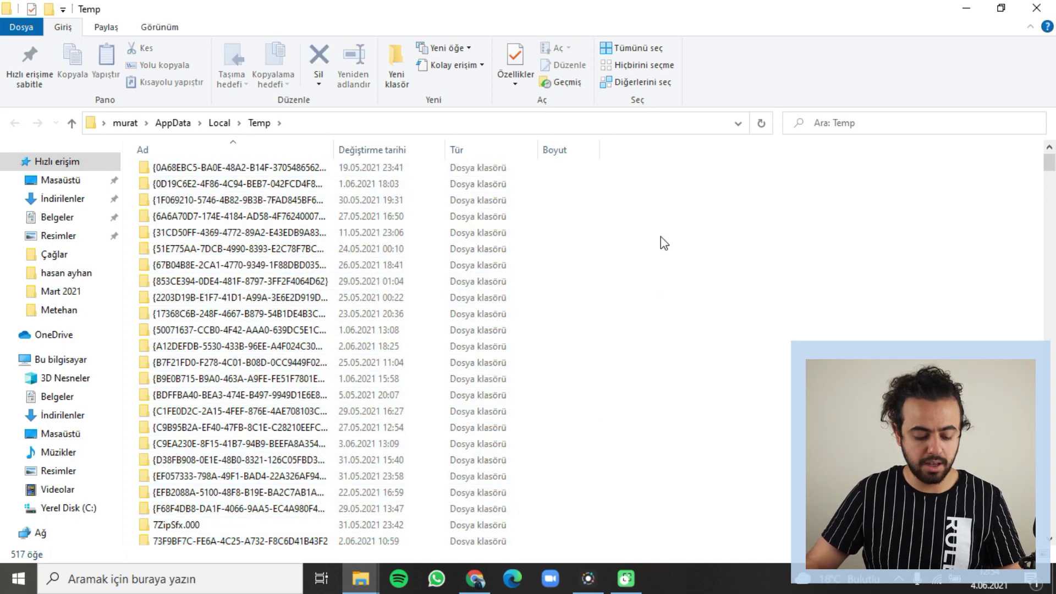
pyautogui.hotkey('ctrl', 'a')
pyautogui.moveTo(562, 185); pyautogui.dragTo(421, 227)
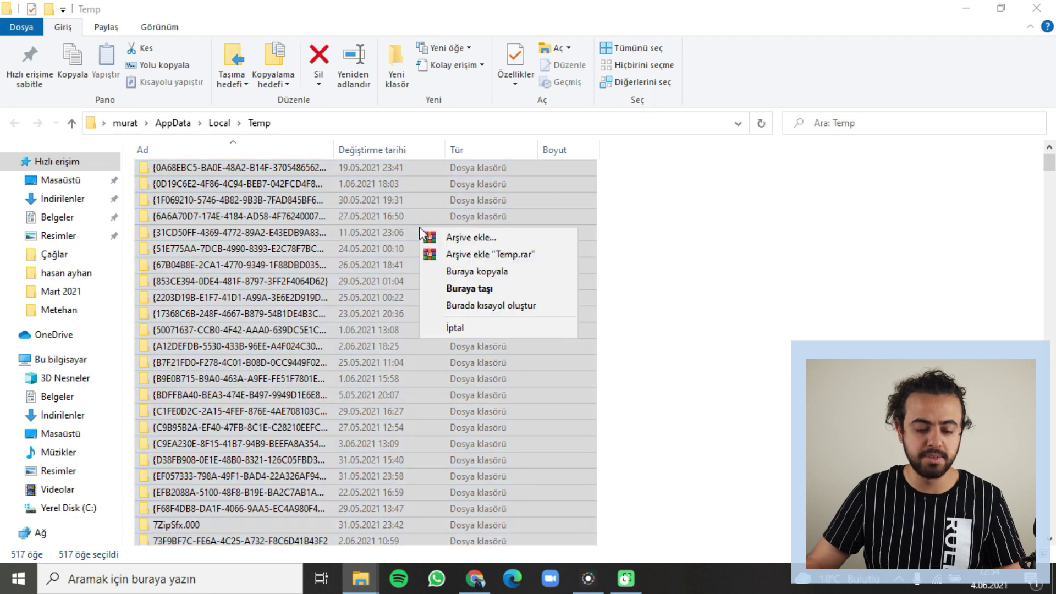
pyautogui.rightClick(339, 243)
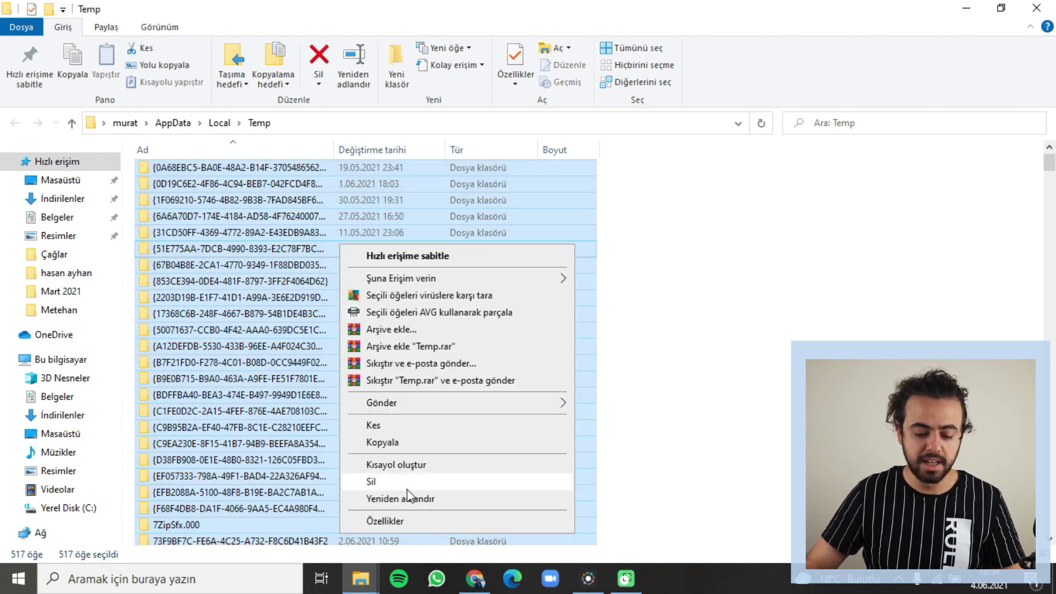
pyautogui.click(406, 484)
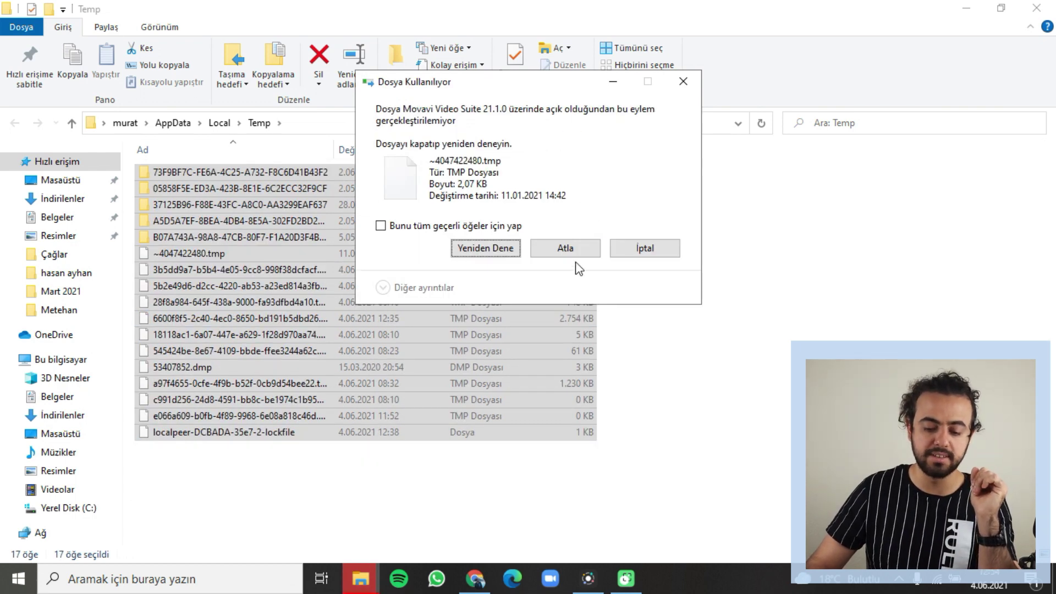
# Skip the in-use files in the AppData Local Temp deletion, applying the choice to all current items.
pyautogui.click(573, 253)
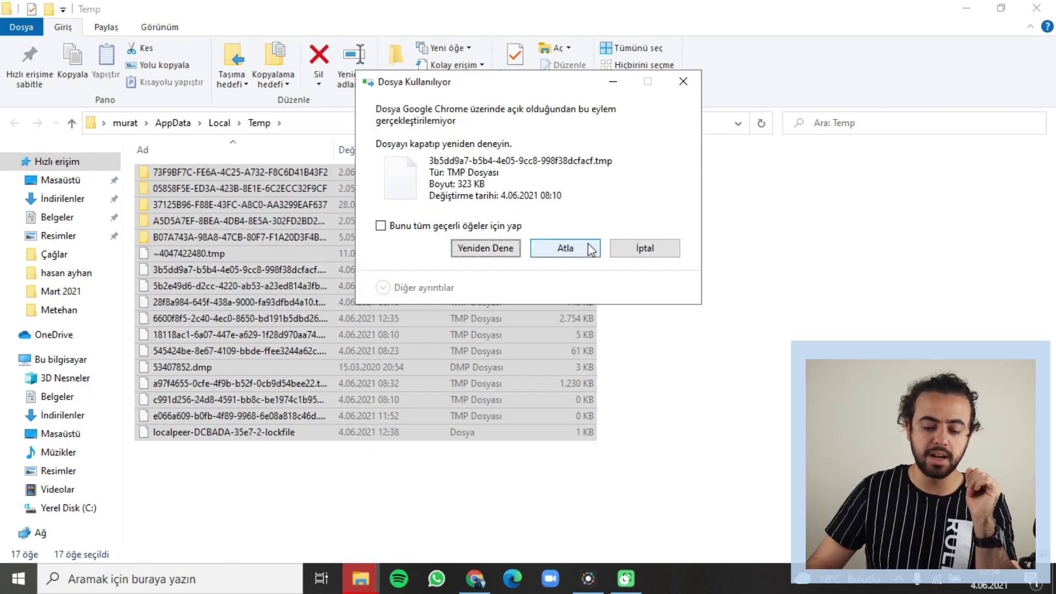
pyautogui.click(517, 227)
pyautogui.click(557, 245)
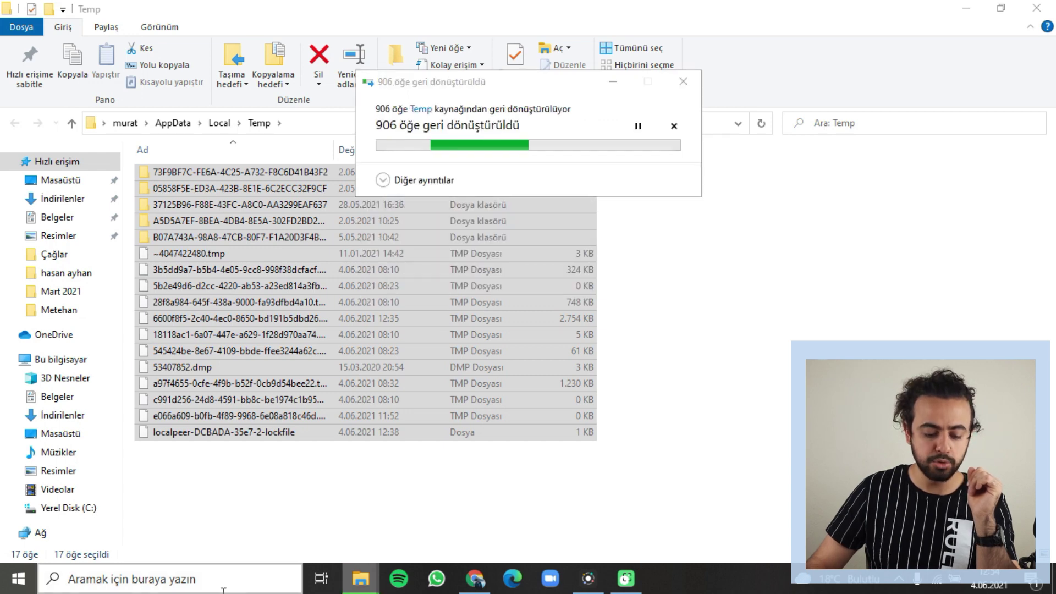
# Find Çalıştır through Windows search and use it to open the prefetch folder.
pyautogui.click(223, 590)
pyautogui.write('çalıştı')
pyautogui.press('Return')
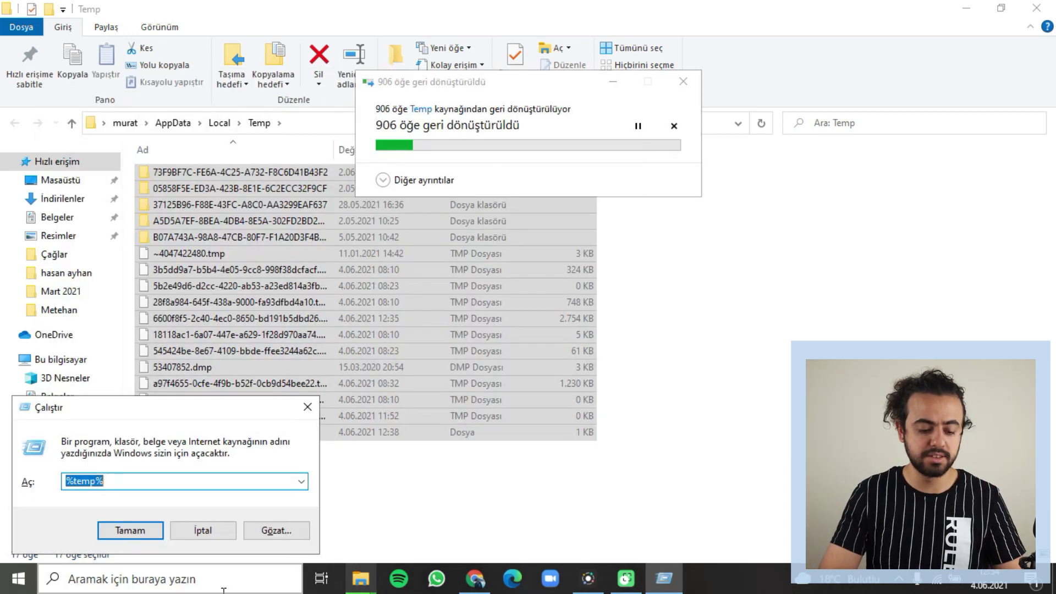
pyautogui.write('pr')
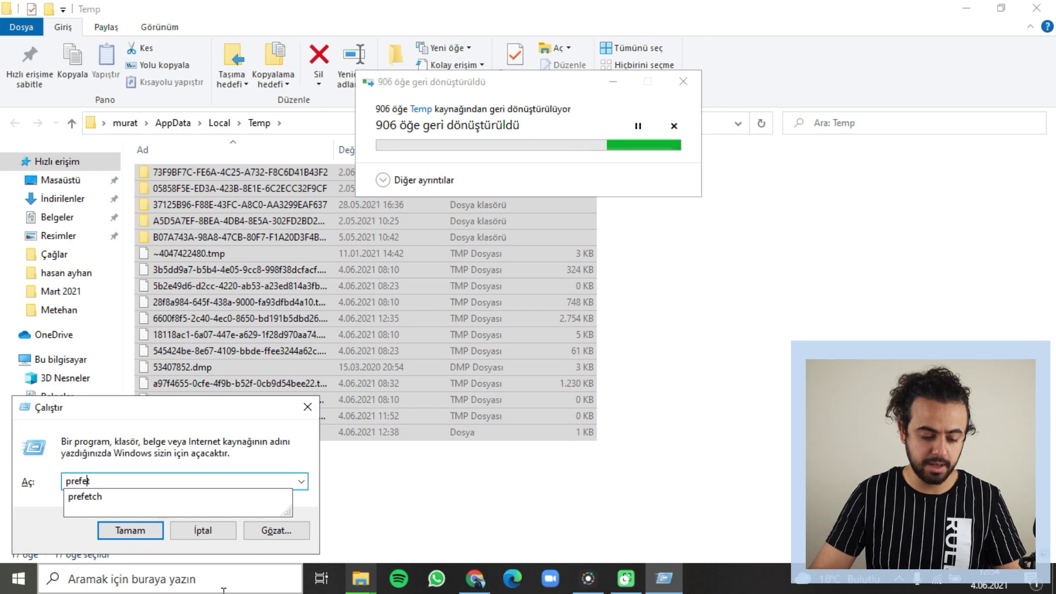
pyautogui.write('efet')
pyautogui.press('Down')
pyautogui.press('Return')
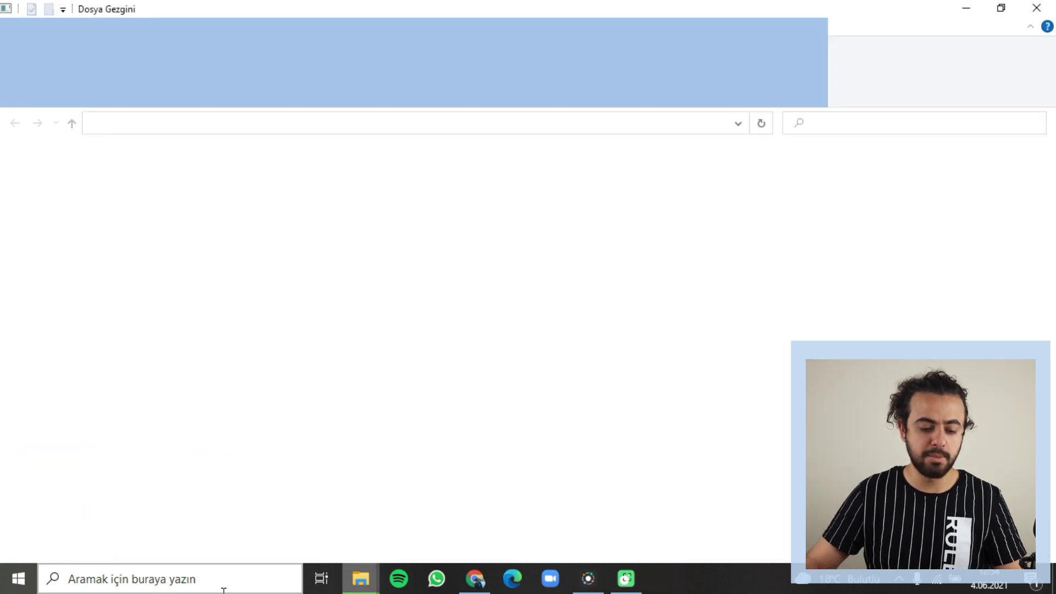
pyautogui.click(569, 297)
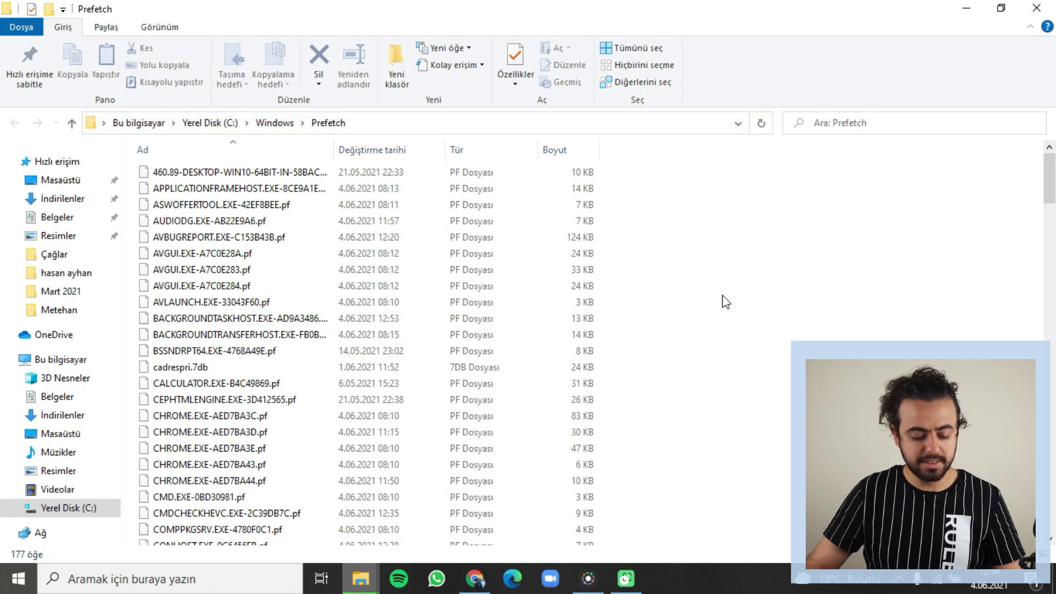
# Permanently delete all files in the Prefetch folder, skipping every file that is in use.
pyautogui.hotkey('ctrl', 'a')
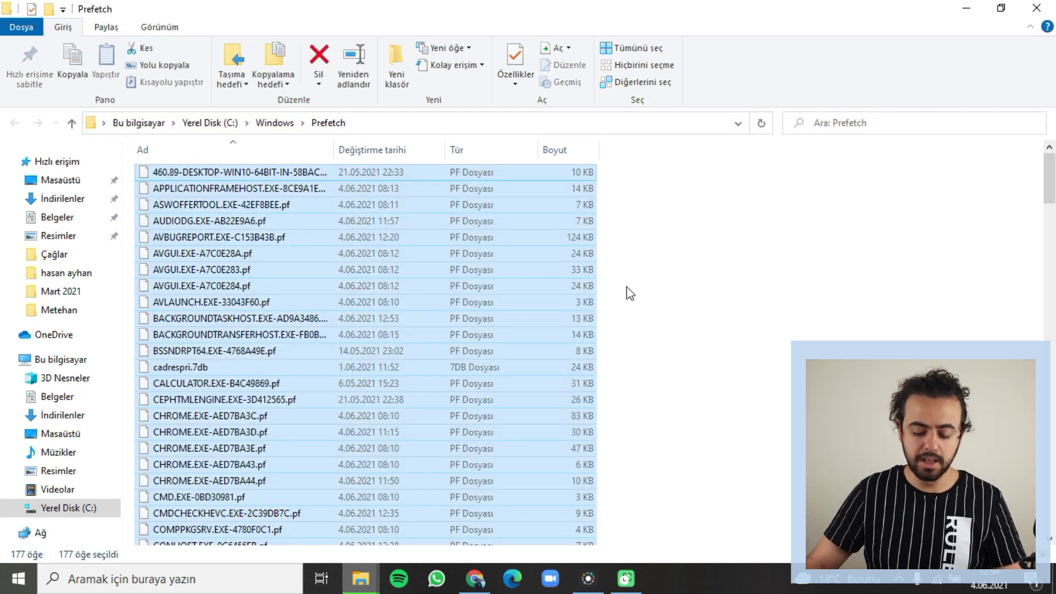
pyautogui.hotkey('shift', 'Delete')
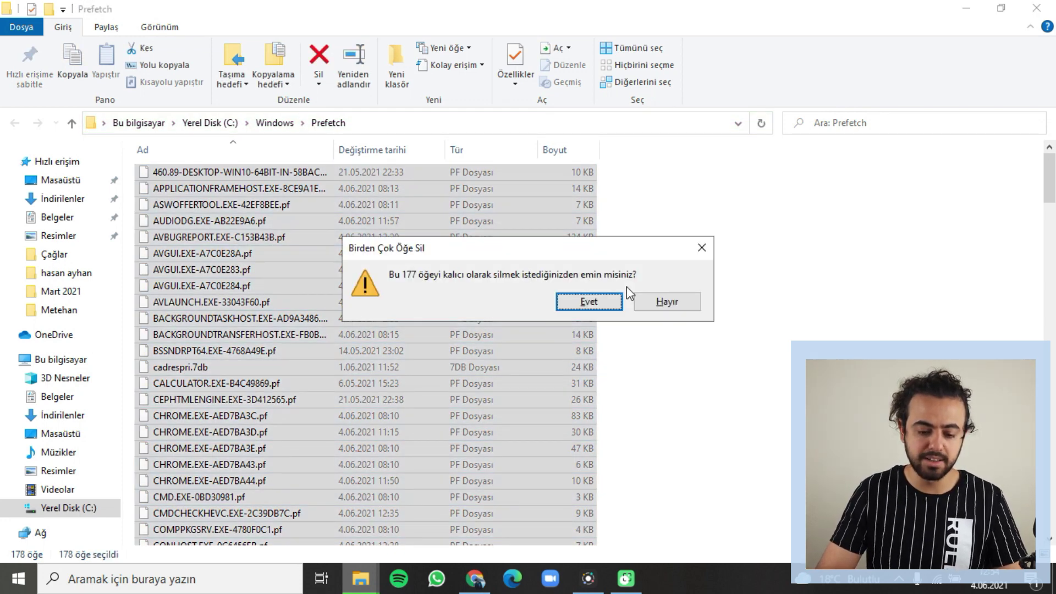
pyautogui.press('Return')
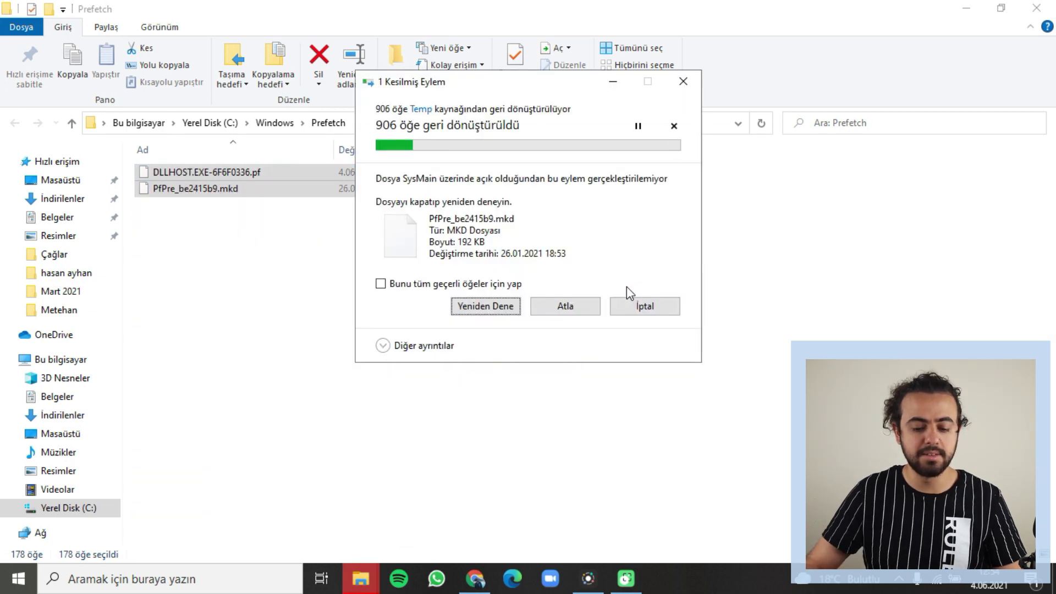
pyautogui.click(567, 307)
pyautogui.click(474, 214)
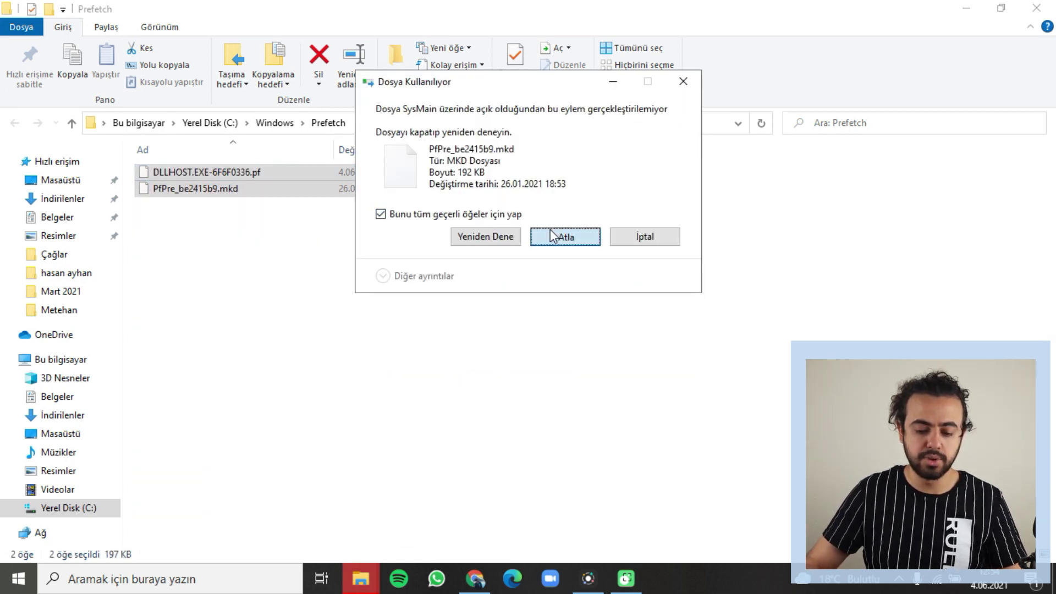
pyautogui.click(554, 234)
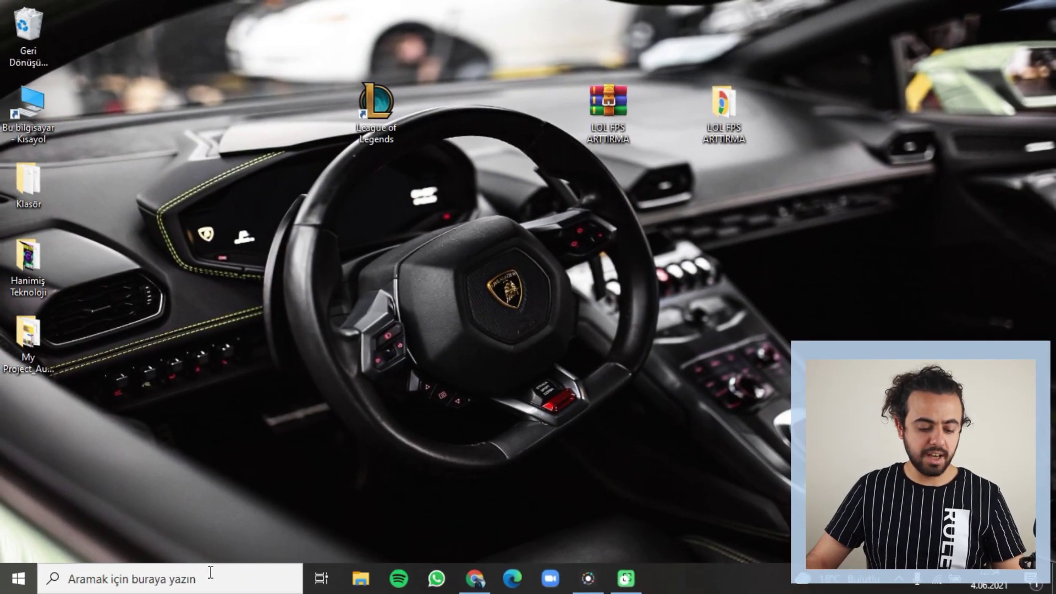
# Search Windows for güncelle and open the Güncelleştirmeleri denetle settings.
pyautogui.click(214, 579)
pyautogui.write('güncelle')
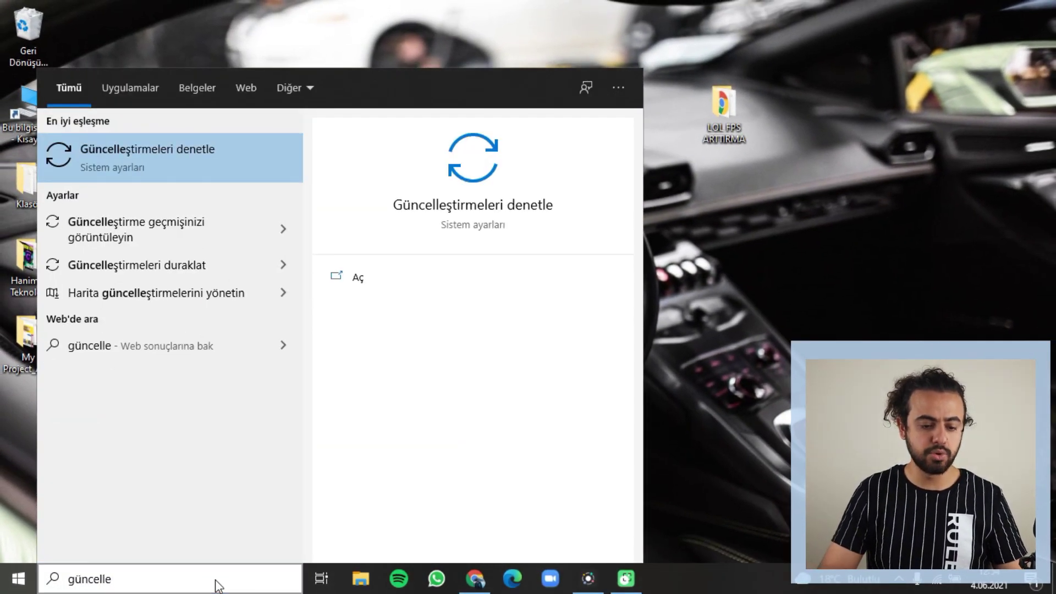
pyautogui.press('Return')
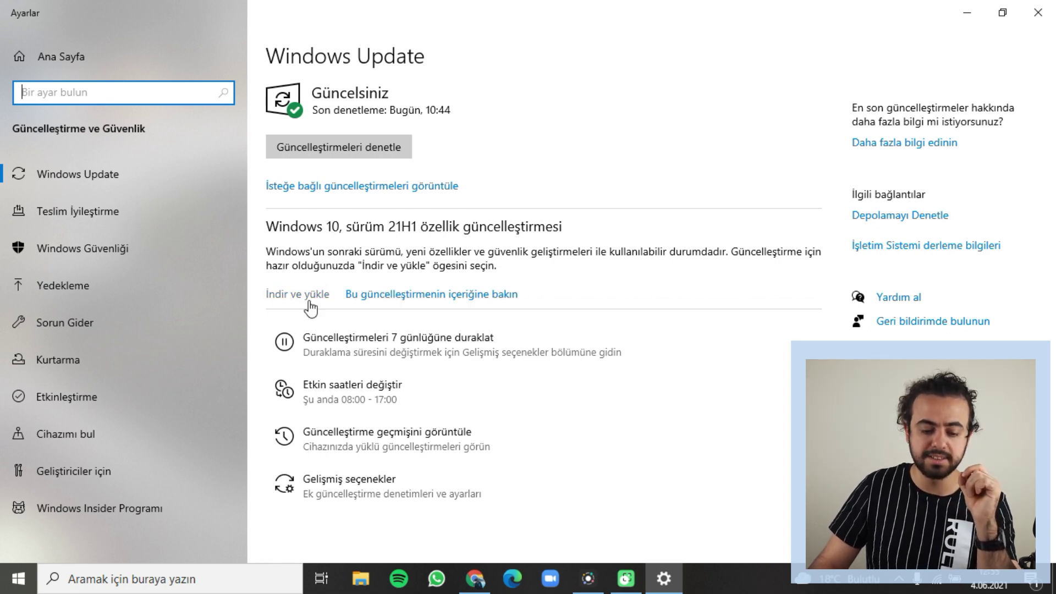
pyautogui.click(497, 248)
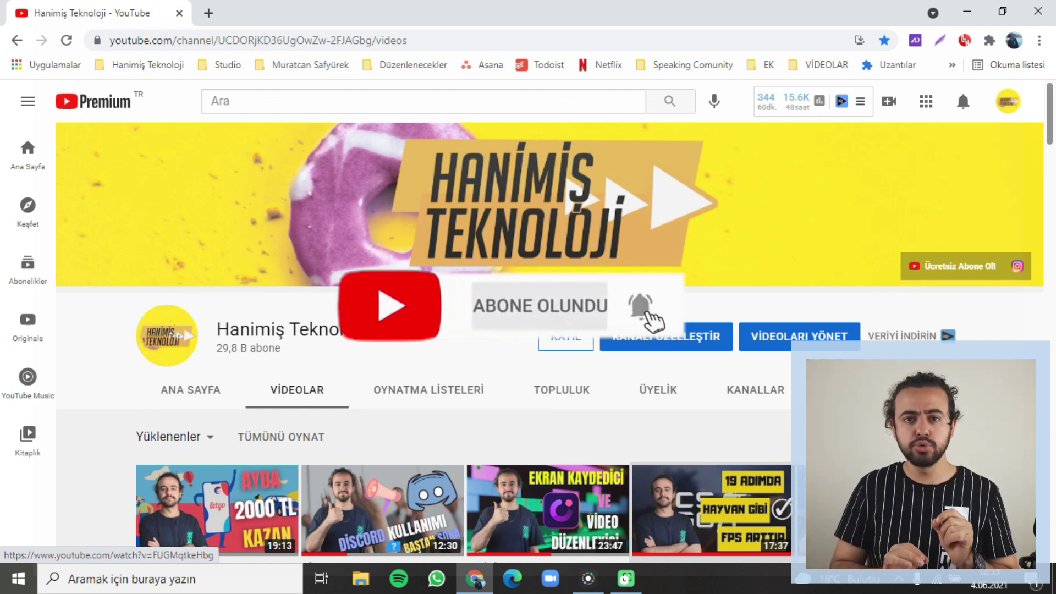
# Open the Hanimiş Teknoloji channel's membership offer, review its tiers and perks, and close it.
pyautogui.click(585, 341)
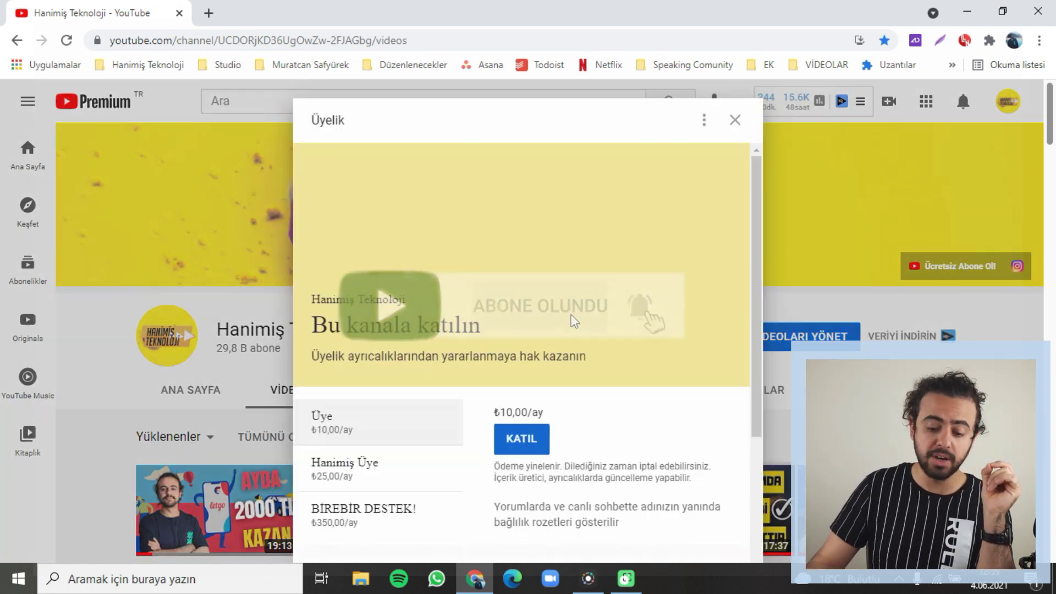
pyautogui.scroll(-3, 478, 365)
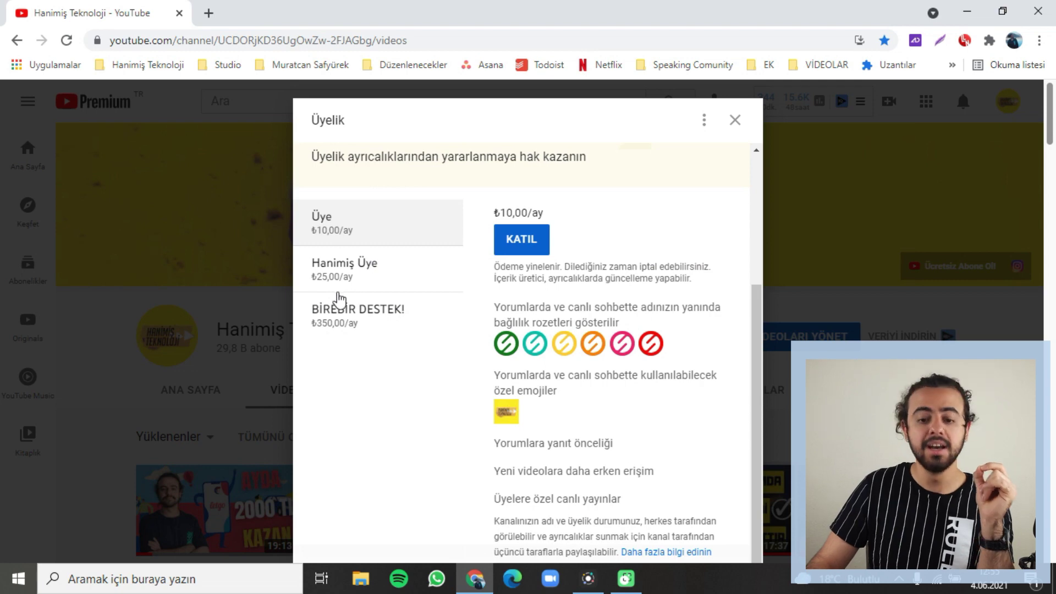
pyautogui.click(240, 256)
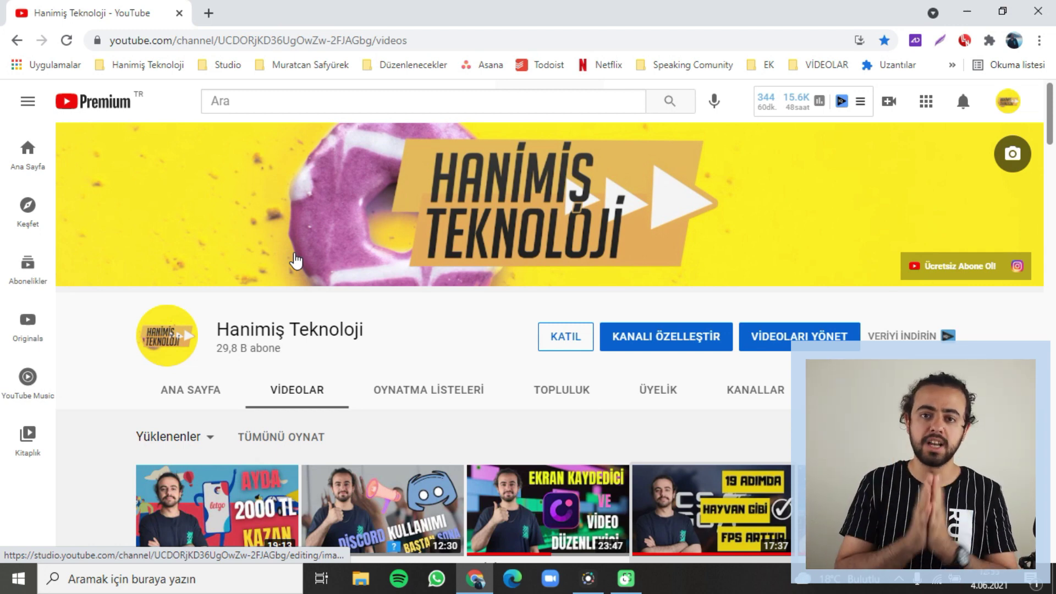
# Browse the channel's uploaded videos and its home page sections, from the newest uploads down to the Youtube Sıfır Eğitim Seti playlist.
pyautogui.scroll(-4, 385, 209)
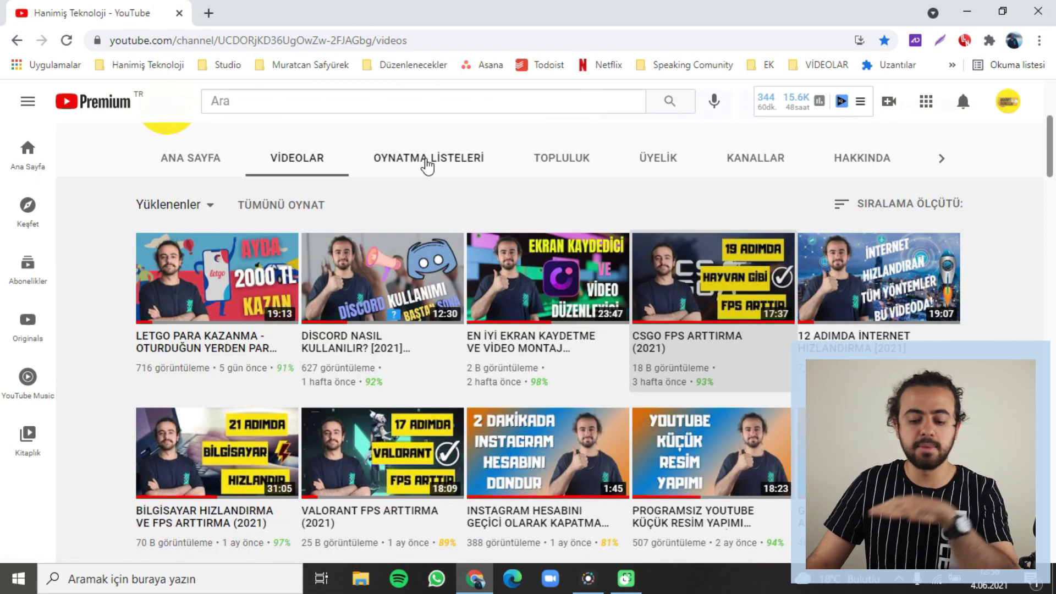
pyautogui.scroll(4, 428, 165)
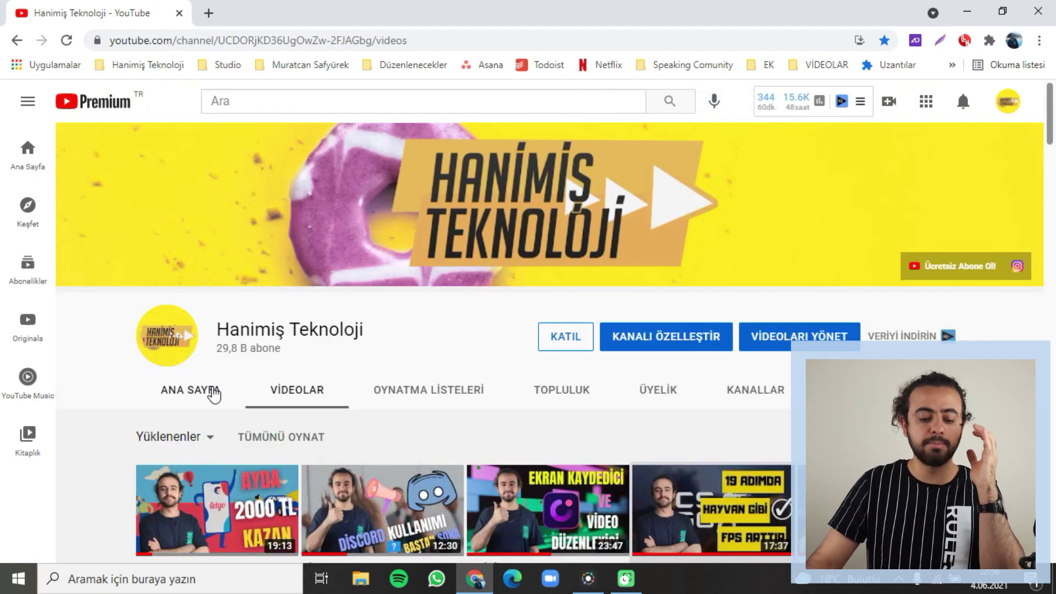
pyautogui.click(213, 389)
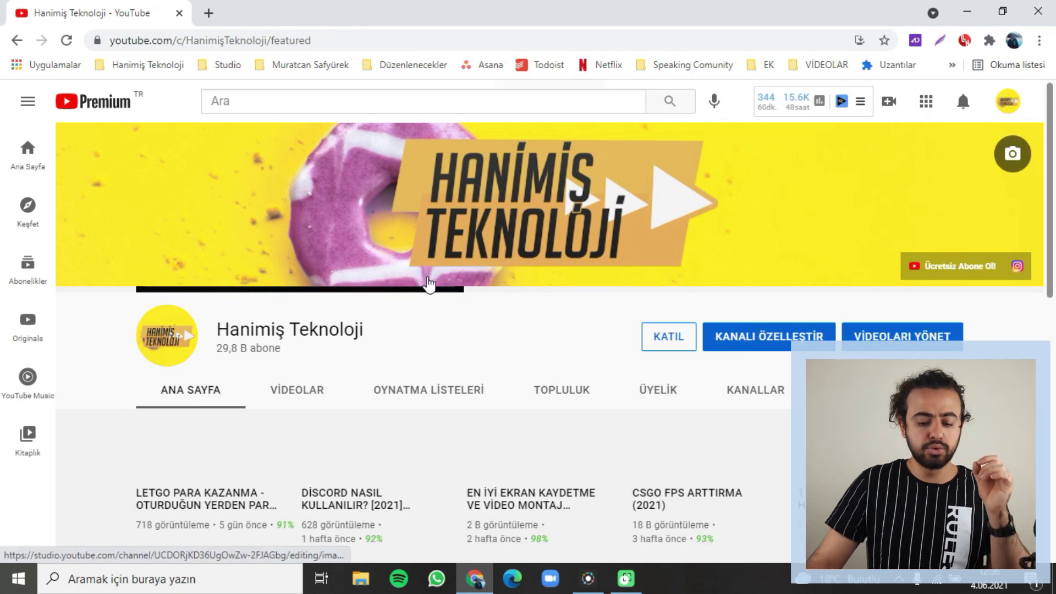
pyautogui.scroll(-4, 333, 245)
pyautogui.scroll(-9, 336, 250)
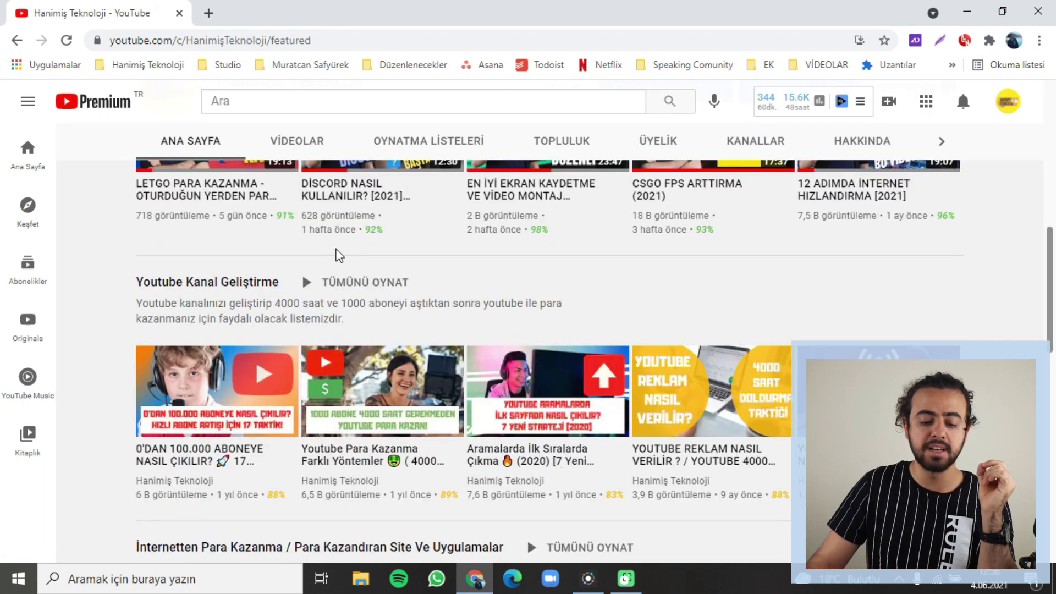
pyautogui.scroll(1, 213, 280)
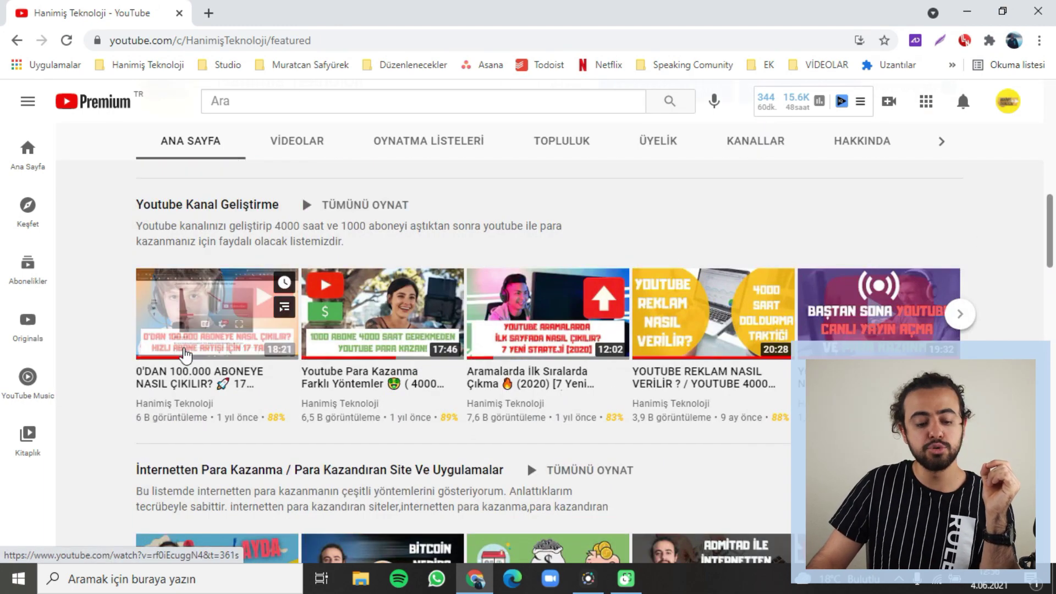
pyautogui.scroll(-4, 432, 269)
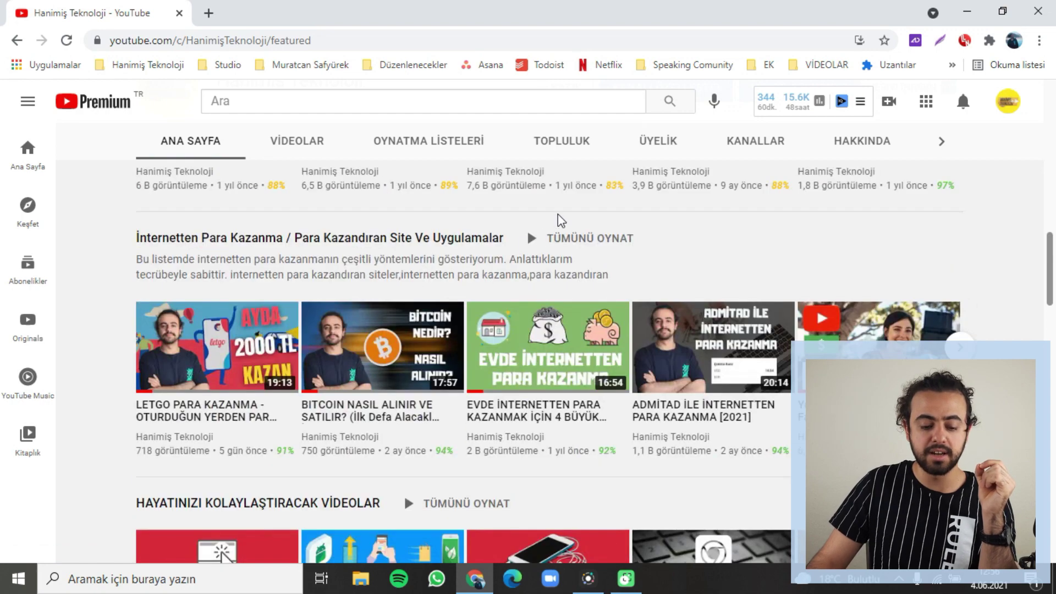
pyautogui.scroll(-3, 553, 267)
pyautogui.scroll(-4, 554, 268)
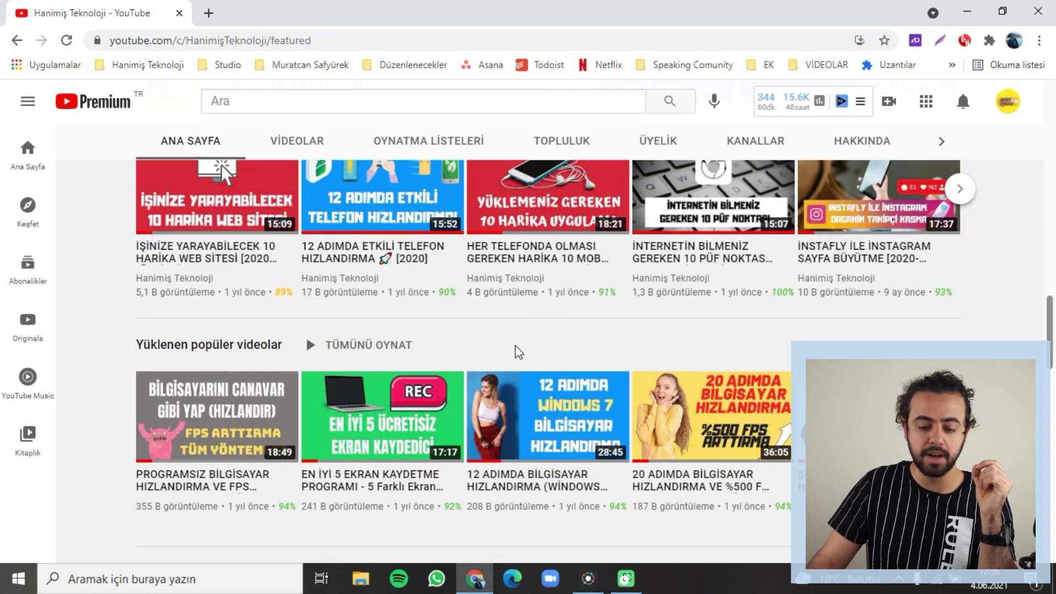
pyautogui.scroll(1, 347, 350)
pyautogui.scroll(-4, 739, 408)
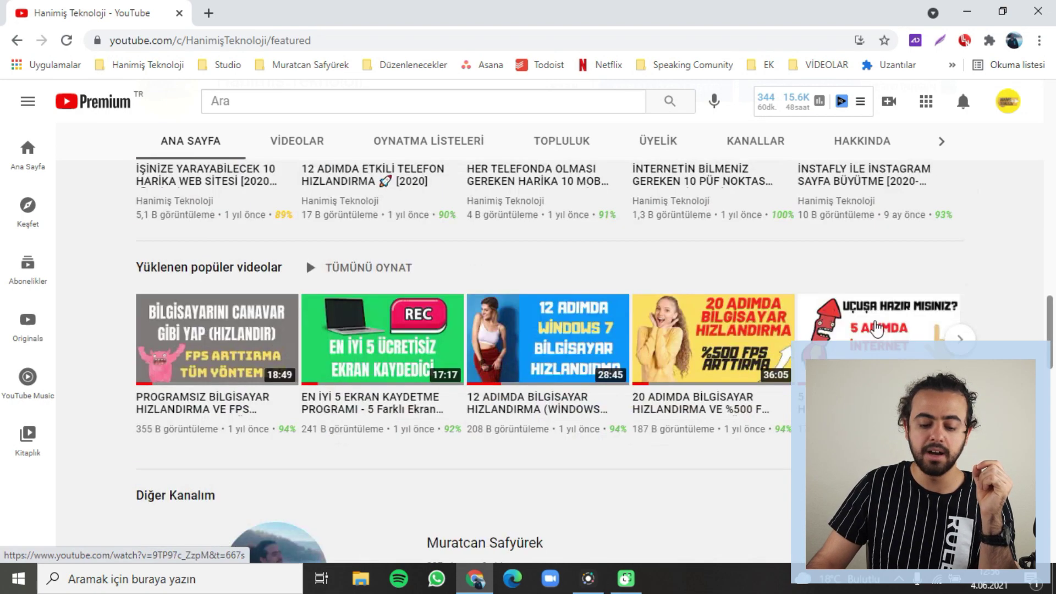
pyautogui.scroll(1, 401, 385)
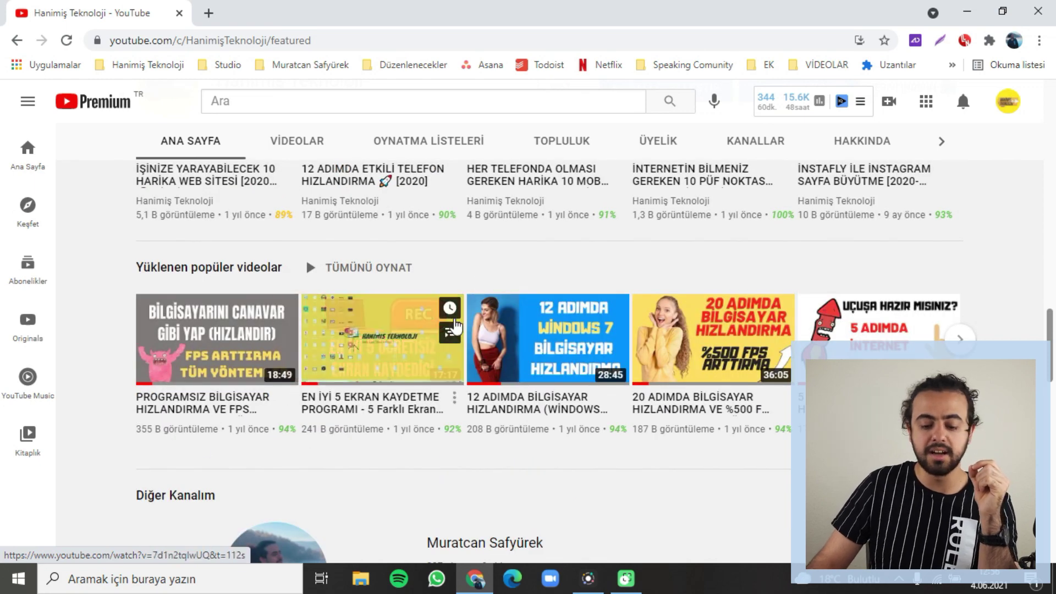
pyautogui.scroll(-4, 499, 372)
pyautogui.scroll(-10, 330, 365)
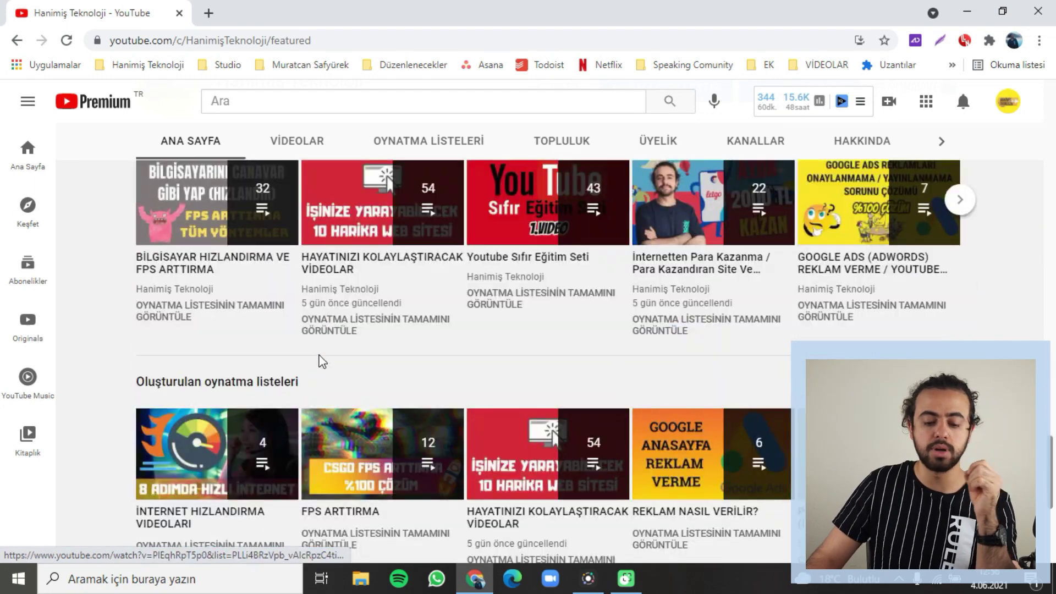
pyautogui.scroll(-5, 384, 342)
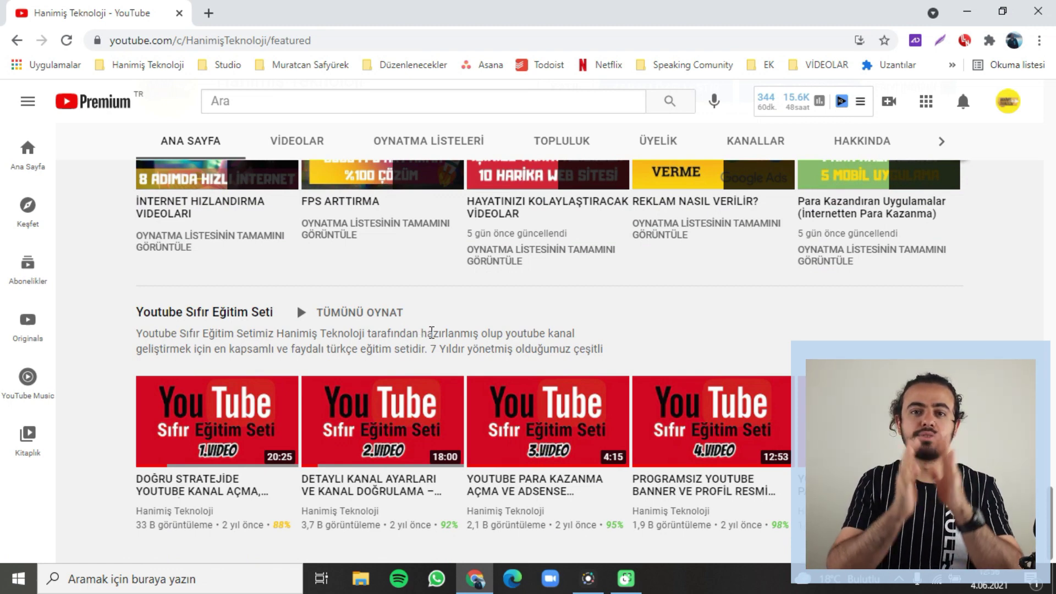
# Switch to the LOL FPS ARTTIRMA folder, open the HPET KAPATMA text file and copy the command bcdedit /deletevalue useplatformclock.
pyautogui.hotkey('alt', 'Tab')
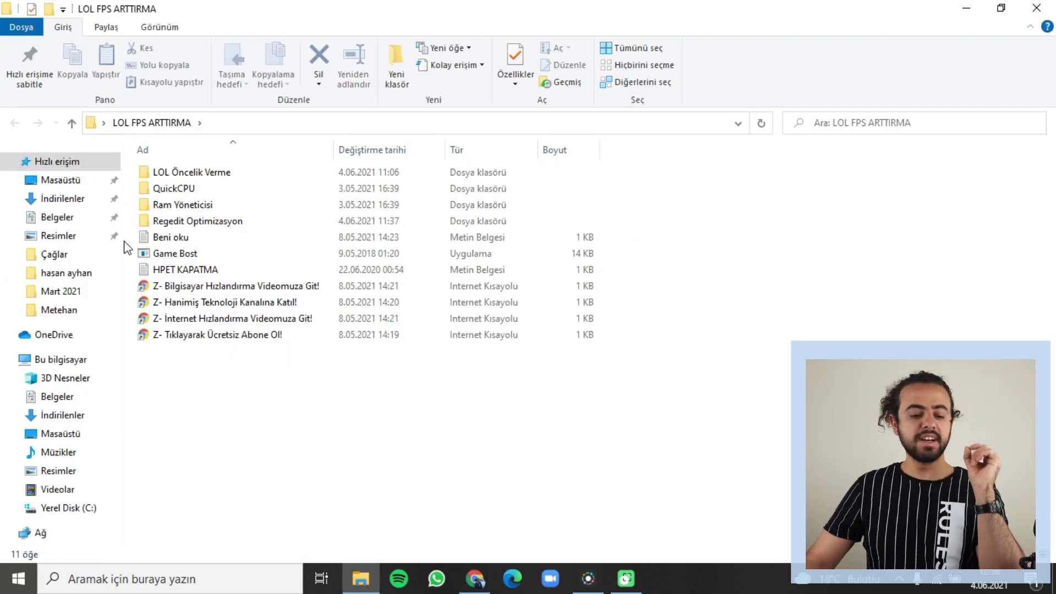
pyautogui.click(183, 270)
pyautogui.doubleClick(180, 268)
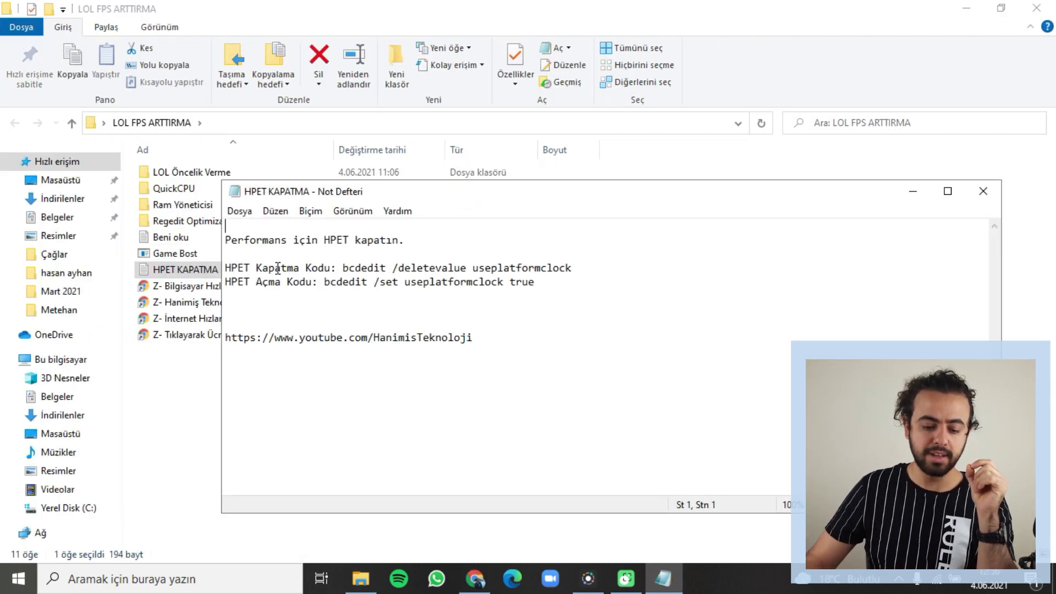
pyautogui.moveTo(398, 282); pyautogui.dragTo(421, 282)
pyautogui.click(362, 294)
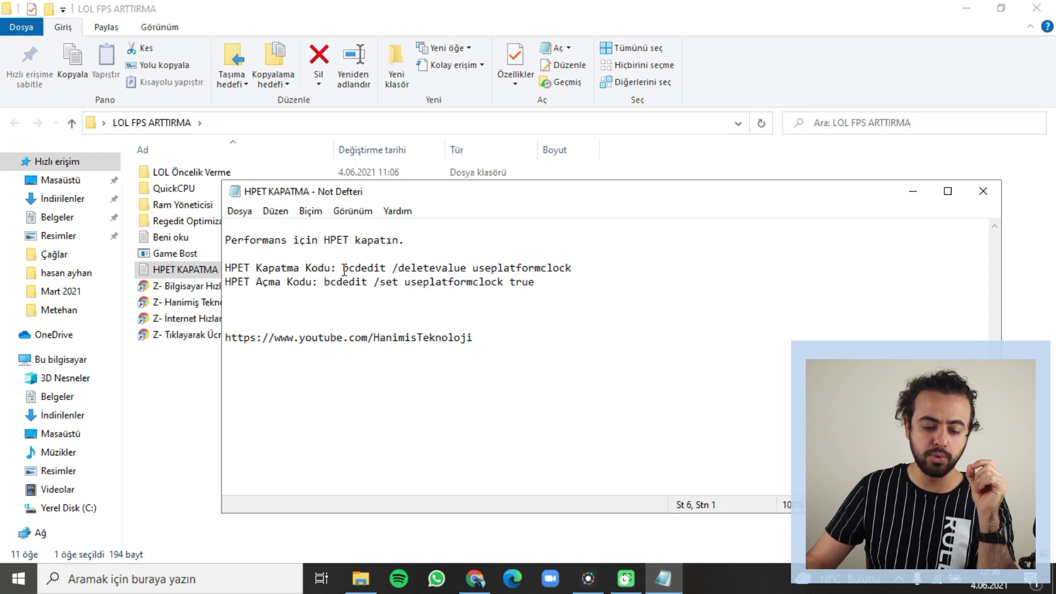
pyautogui.moveTo(344, 269); pyautogui.dragTo(570, 268)
pyautogui.hotkey('ctrl', 'c')
pyautogui.rightClick(551, 267)
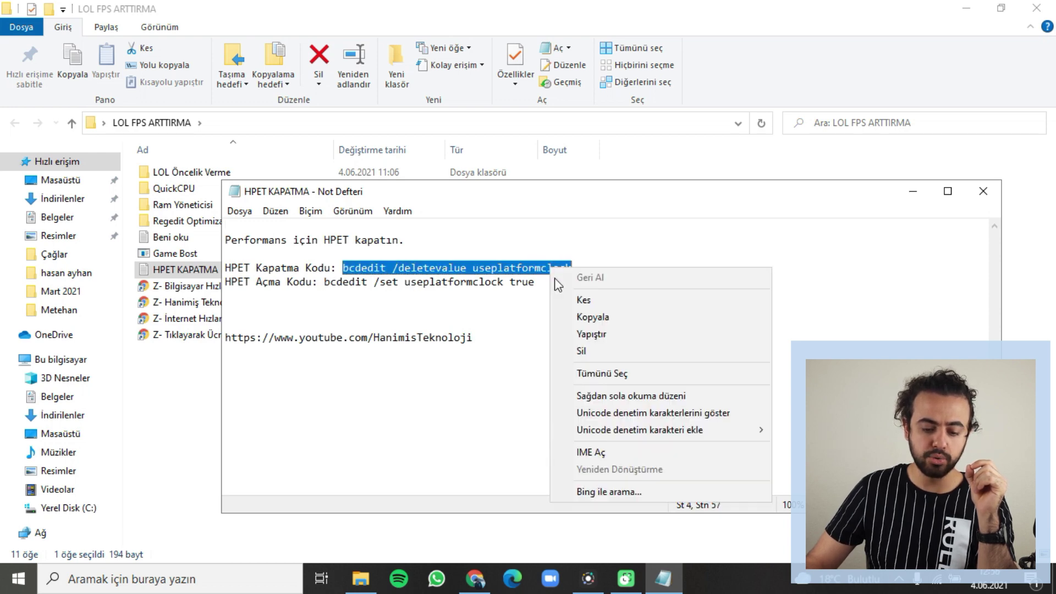
pyautogui.click(605, 325)
# Find Komut İstemi by searching Windows for cmd, run bcdedit /deletevalue useplatformclock in it and close it.
pyautogui.click(18, 579)
pyautogui.click(108, 580)
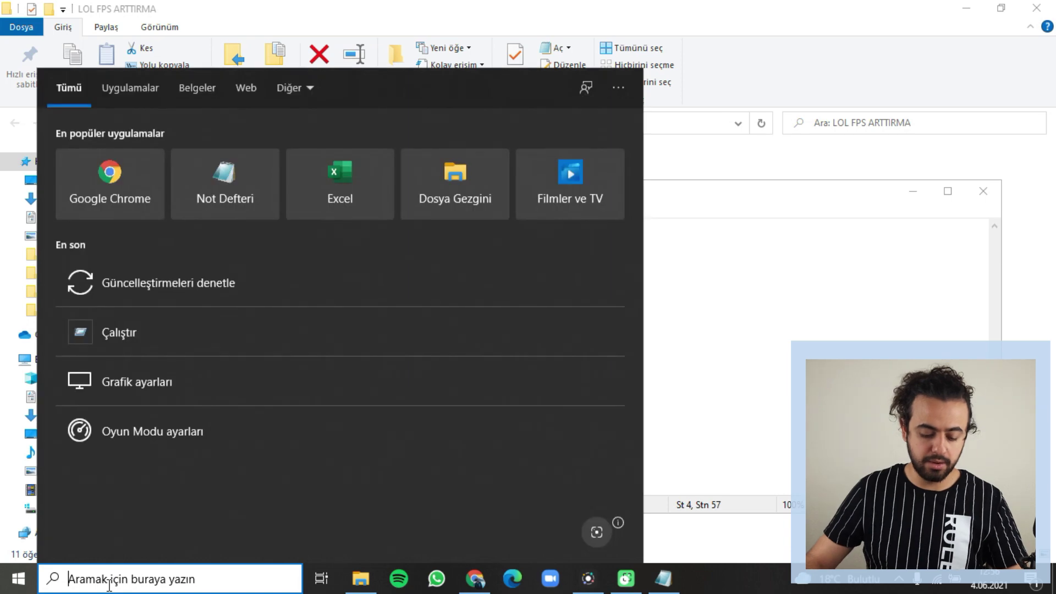
pyautogui.write('cmd')
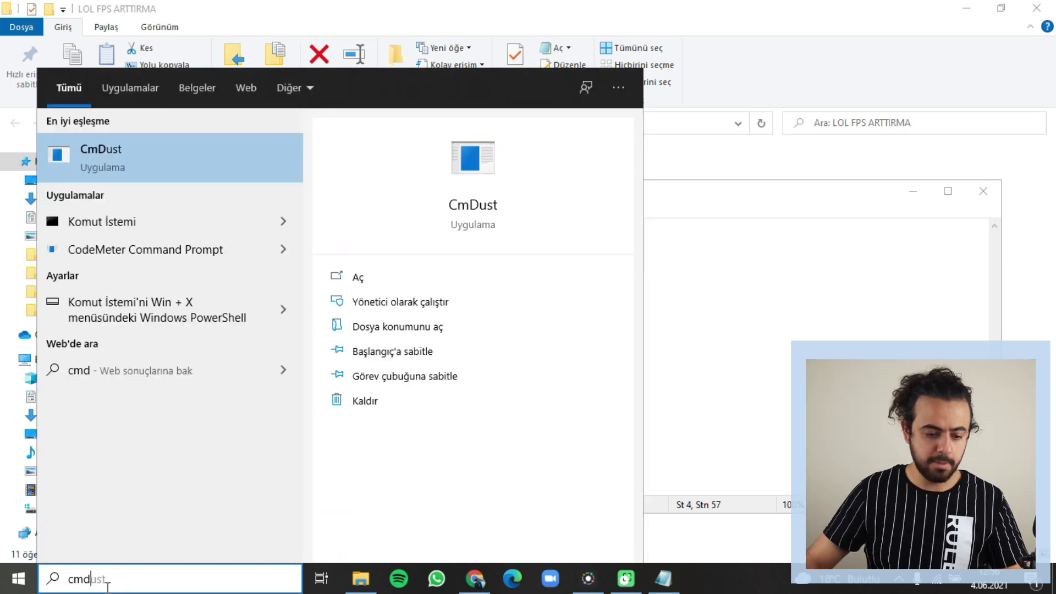
pyautogui.click(160, 224)
pyautogui.hotkey('ctrl', 'v')
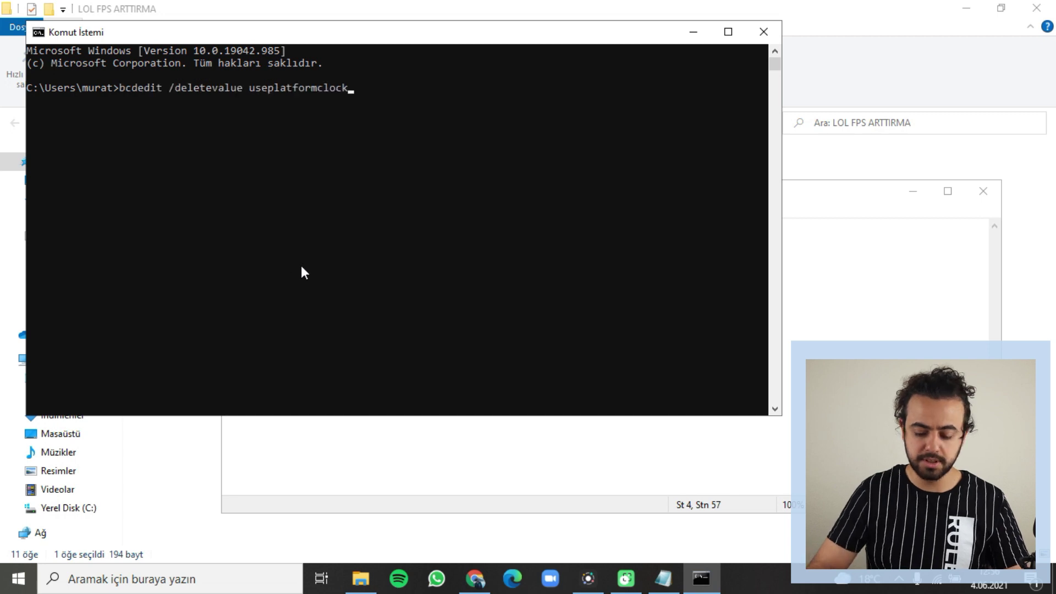
pyautogui.press('Return')
pyautogui.click(763, 31)
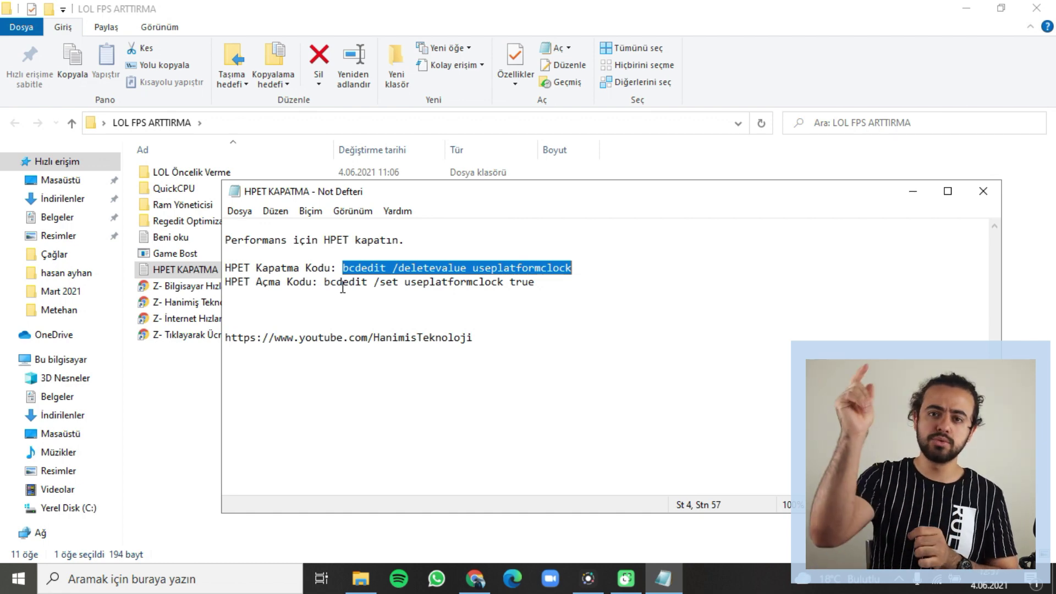
# Highlight the HPET enabling command bcdedit /set useplatformclock true in the note and close the HPET KAPATMA file.
pyautogui.moveTo(325, 282); pyautogui.dragTo(535, 282)
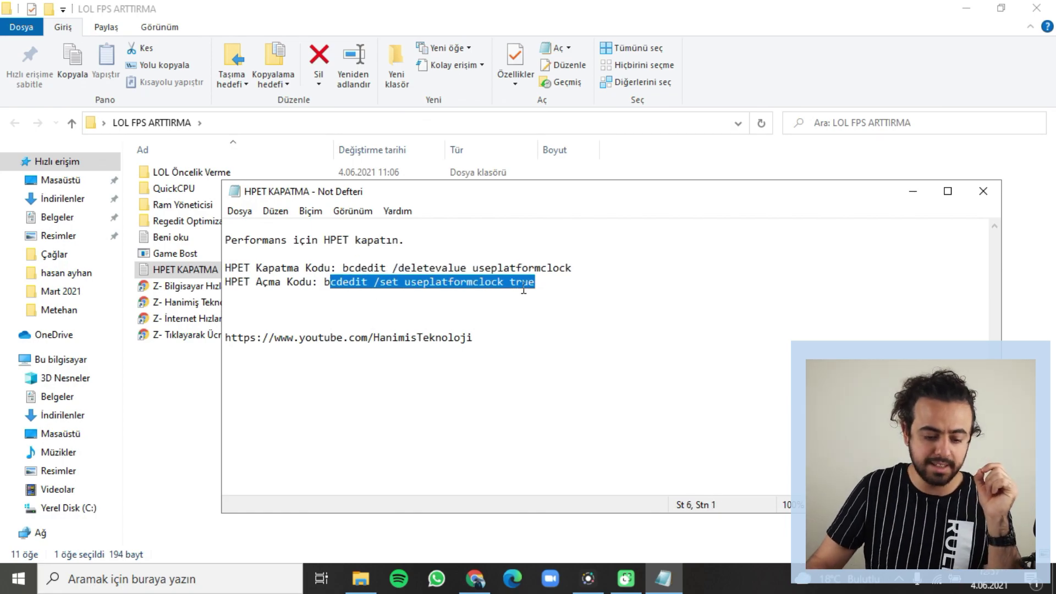
pyautogui.click(983, 191)
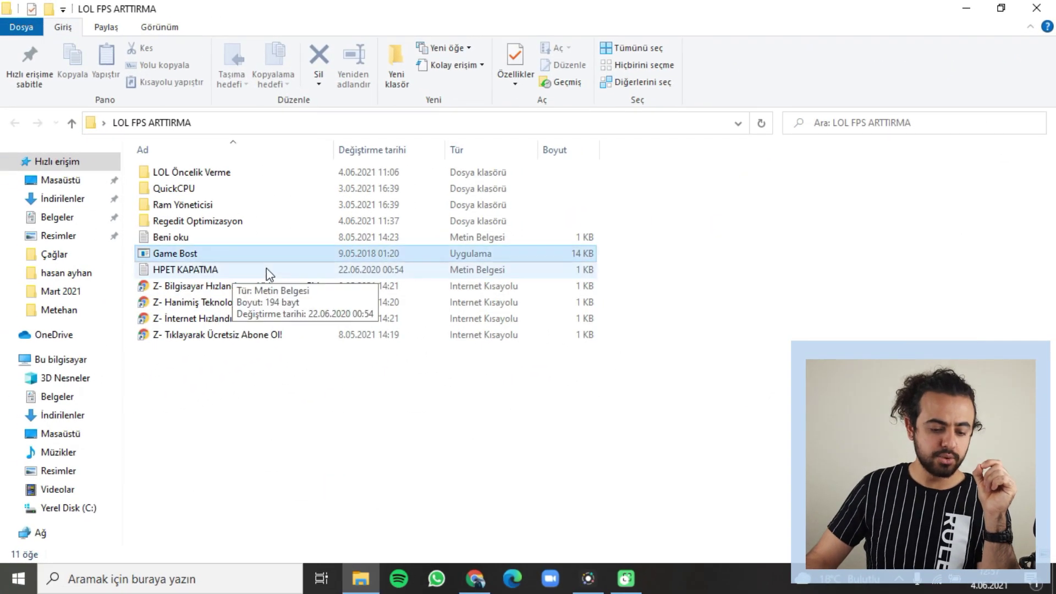
# Look up the Yönetici olarak çalıştır option for the Game Bost application.
pyautogui.click(228, 256)
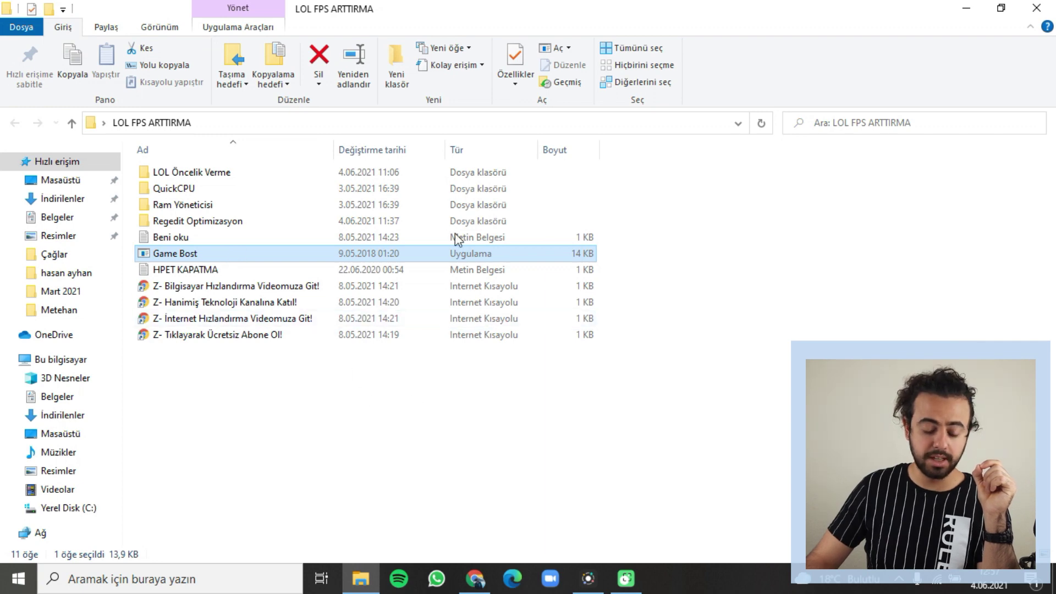
pyautogui.rightClick(351, 253)
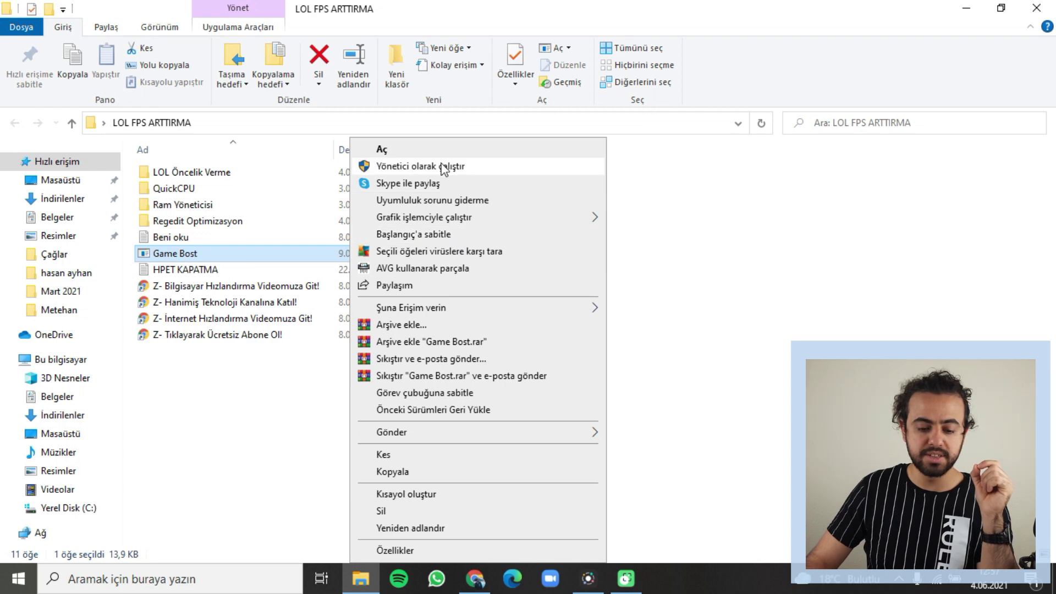
pyautogui.click(728, 244)
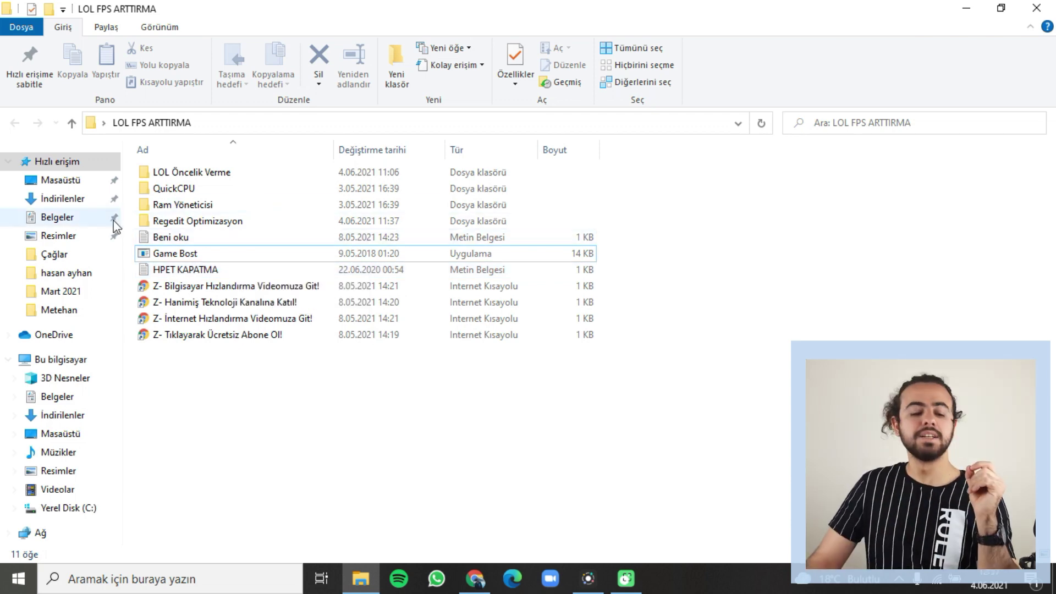
# Open the Ram Yöneticisi folder and run Intelligent standby list cleaner ISLC as administrator, allowing it to make changes.
pyautogui.doubleClick(208, 205)
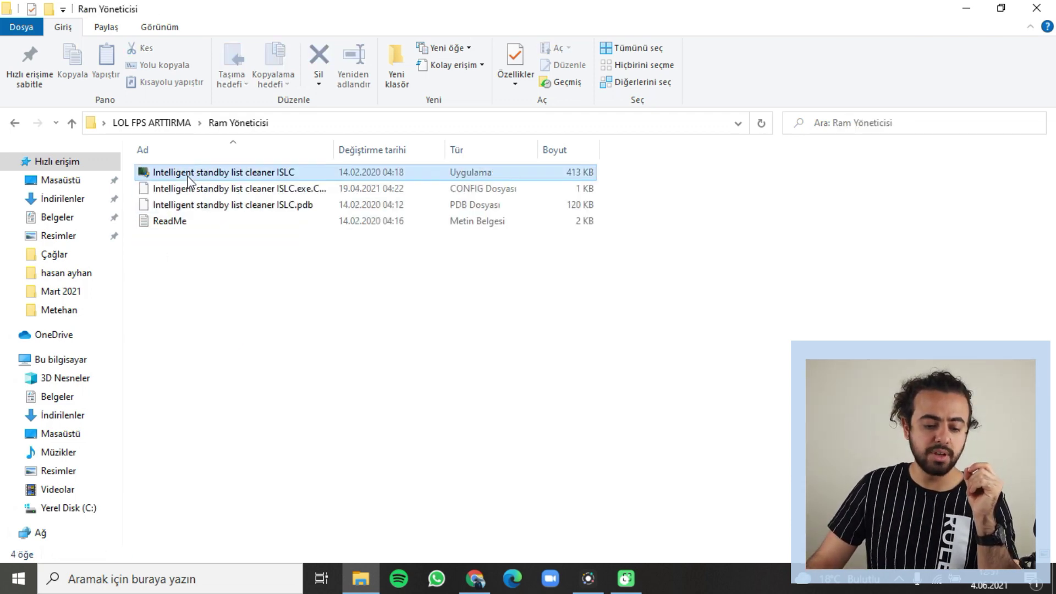
pyautogui.doubleClick(223, 172)
pyautogui.hotkey('shift', 'F10')
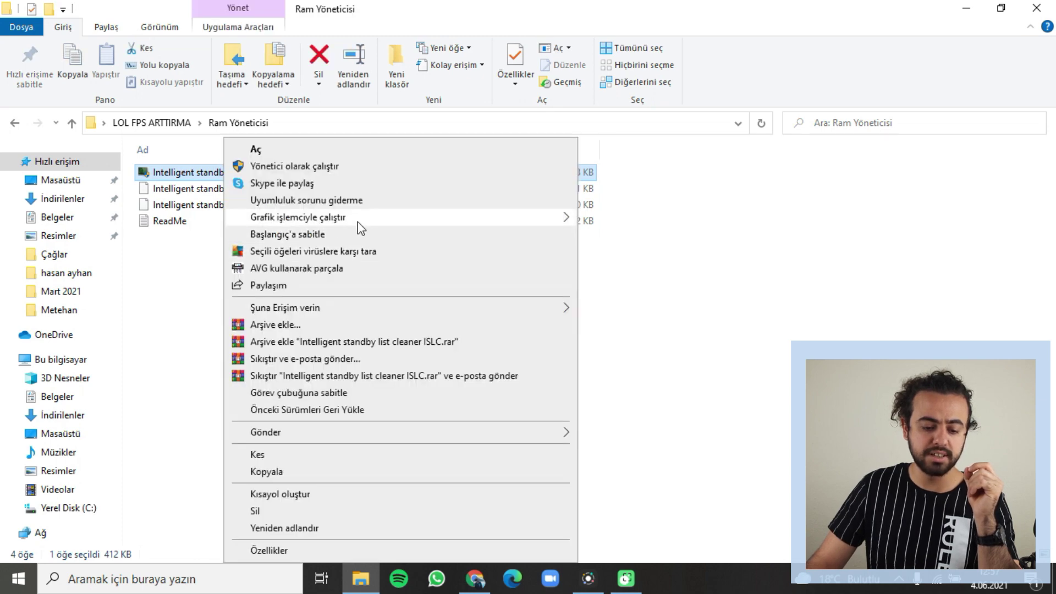
pyautogui.click(337, 171)
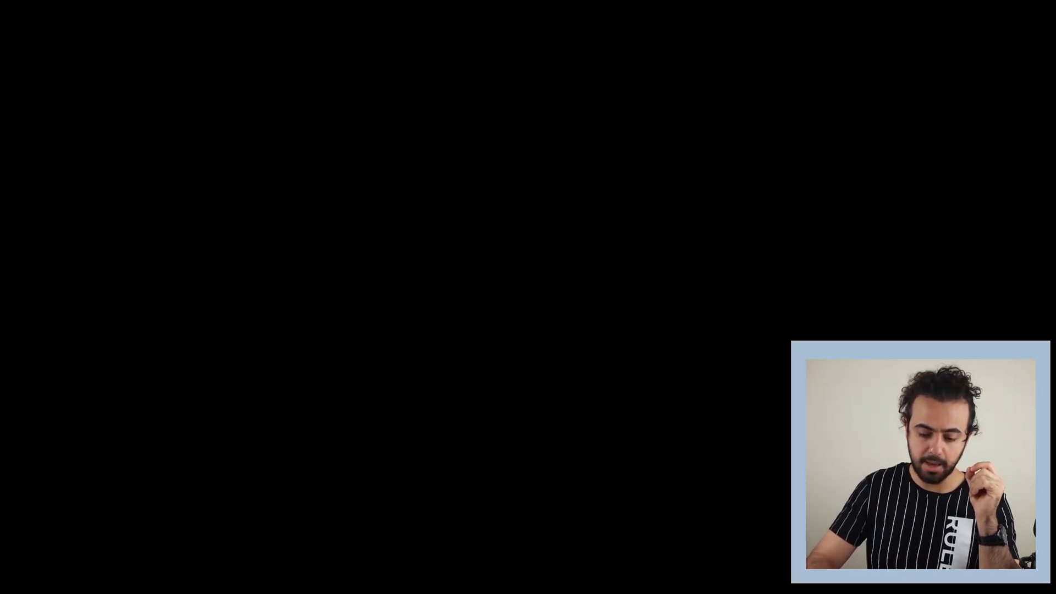
pyautogui.hotkey('alt', 'y')
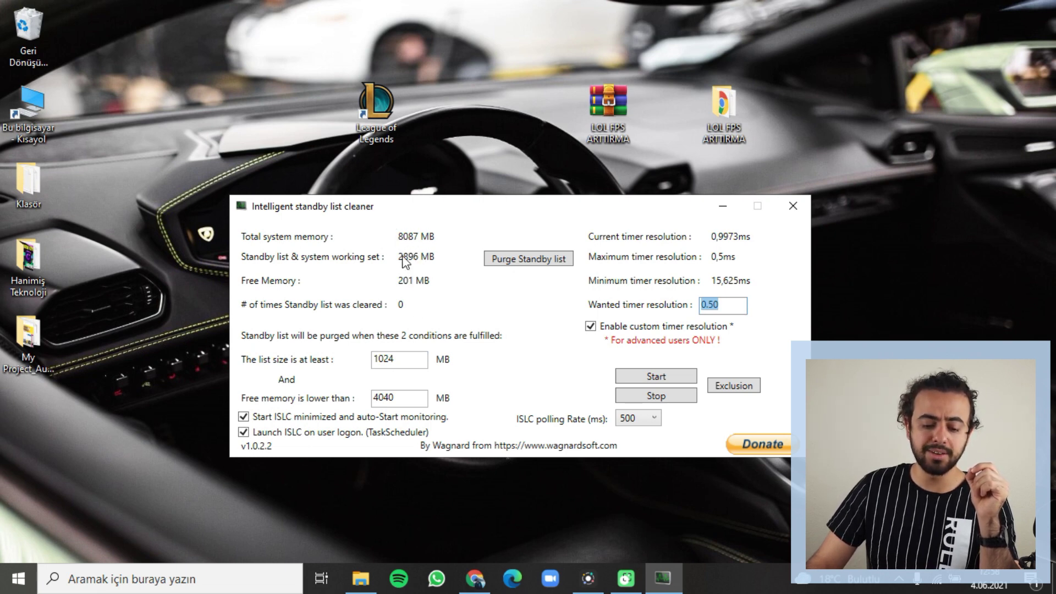
# Set the free memory threshold for purging the standby list to 4040 MB.
pyautogui.doubleClick(397, 397)
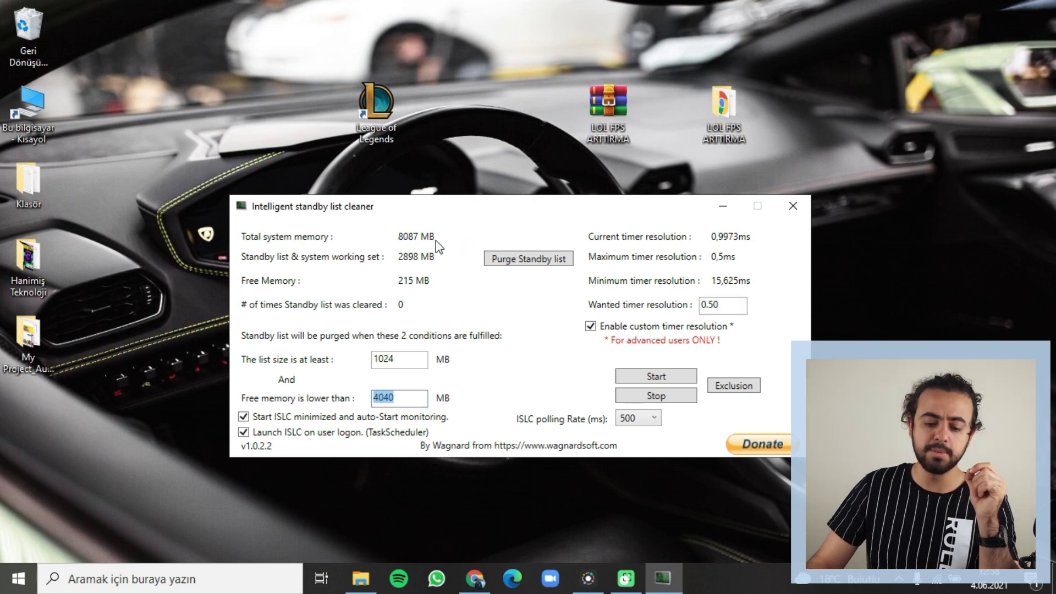
pyautogui.hotkey('ctrl', 'a')
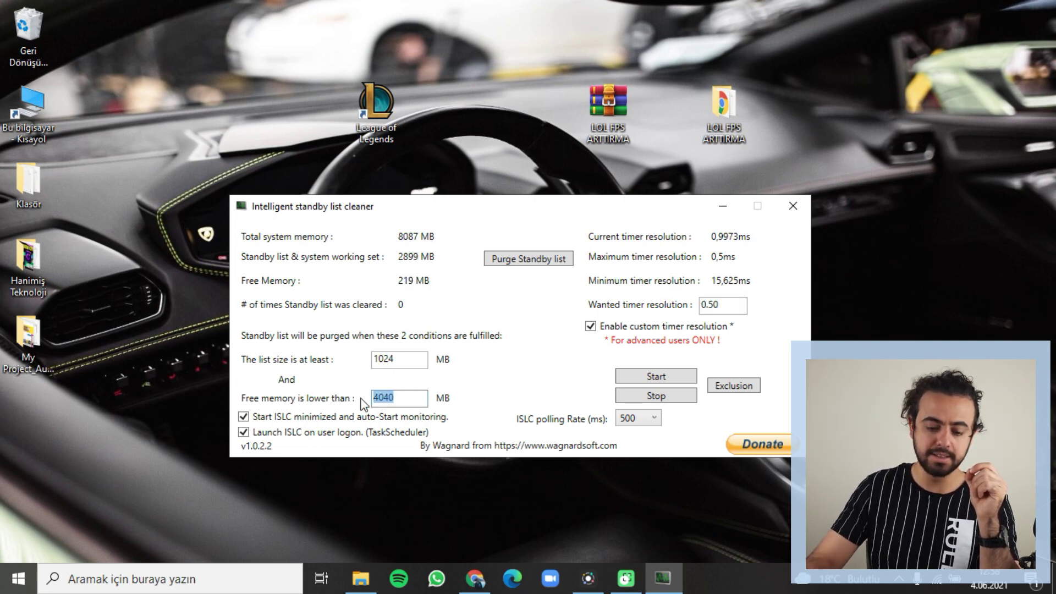
pyautogui.write('400')
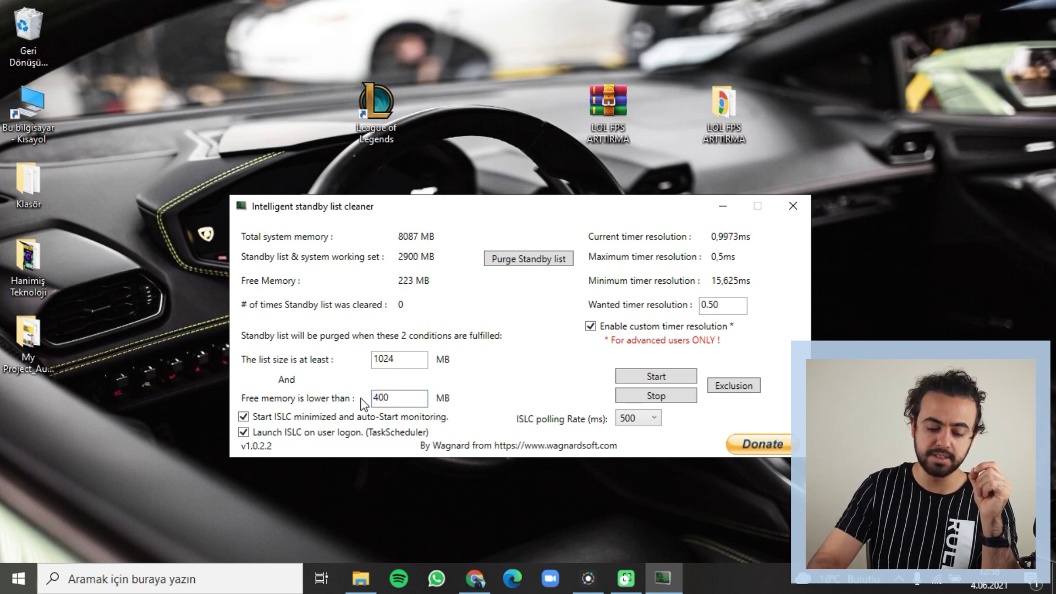
pyautogui.press('BackSpace')
pyautogui.write('40')
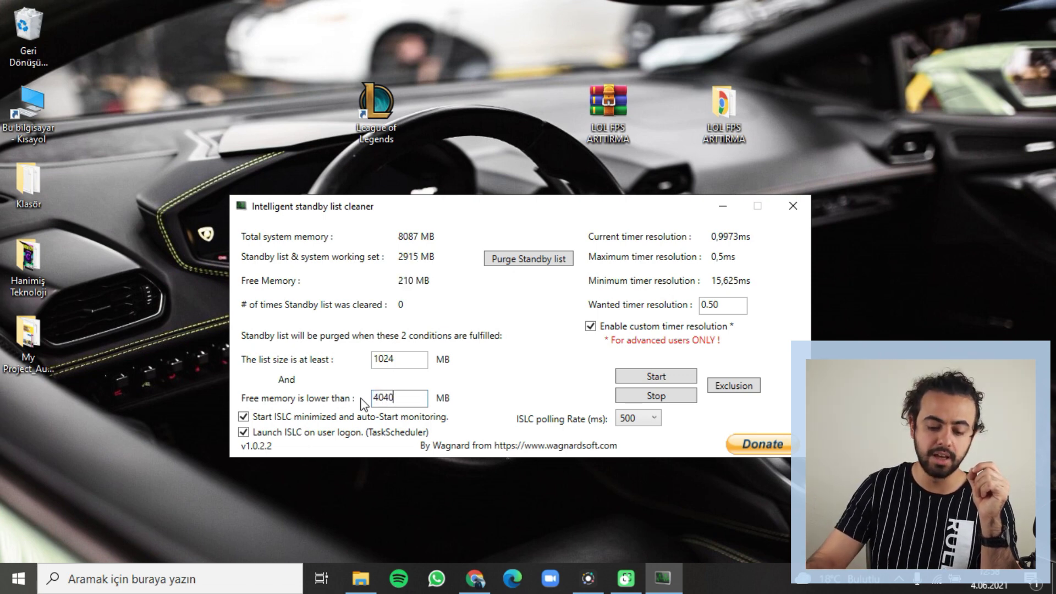
# Start ISLC monitoring with the free memory threshold at 4040 MB and minimize its window.
pyautogui.doubleClick(408, 396)
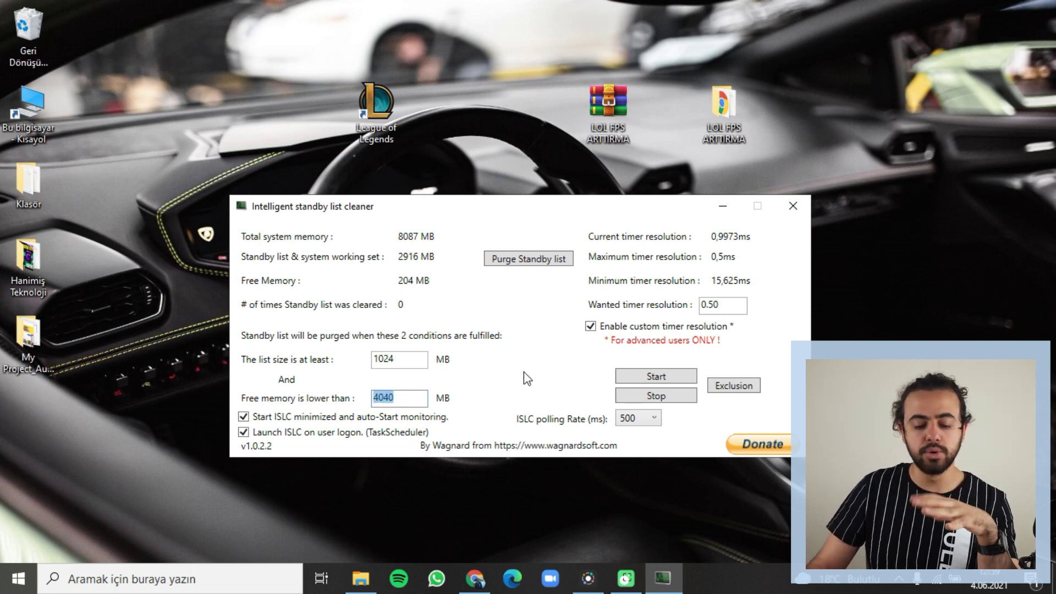
pyautogui.click(423, 400)
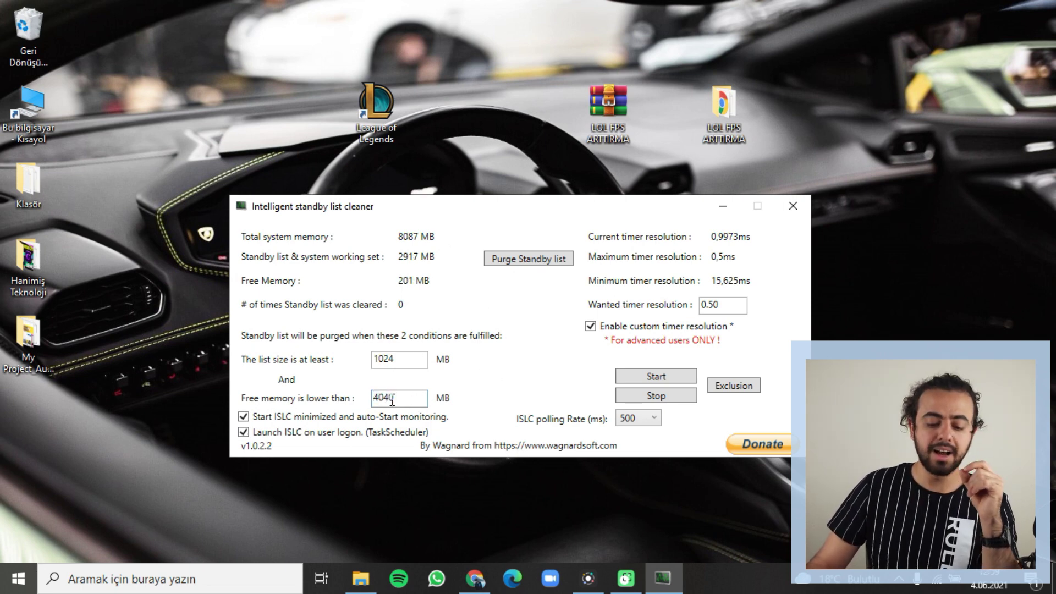
pyautogui.moveTo(394, 397)
pyautogui.mouseDown()
pyautogui.moveTo(365, 397)
pyautogui.moveTo(384, 398)
pyautogui.mouseUp()
pyautogui.click(660, 396)
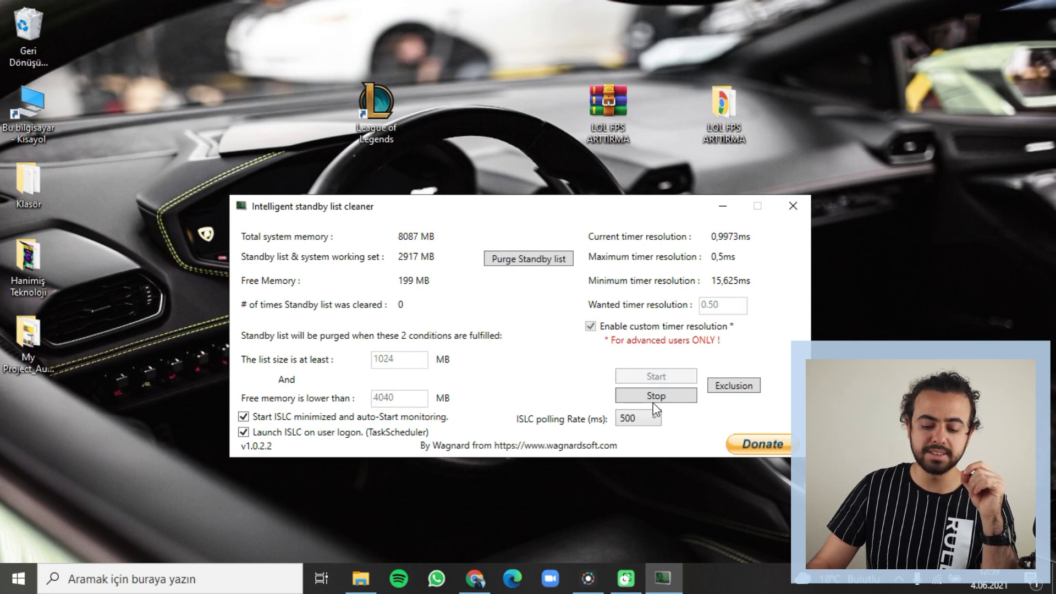
pyautogui.click(723, 206)
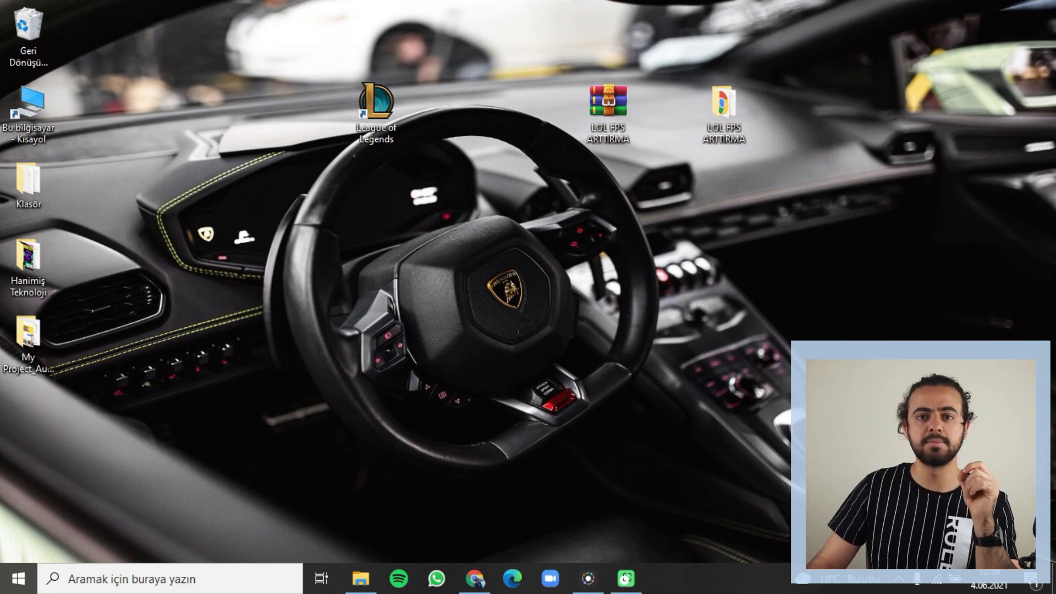
# Switch to File Explorer and go back from Ram Yöneticisi to the LOL FPS ARTTIRMA folder.
pyautogui.click(361, 578)
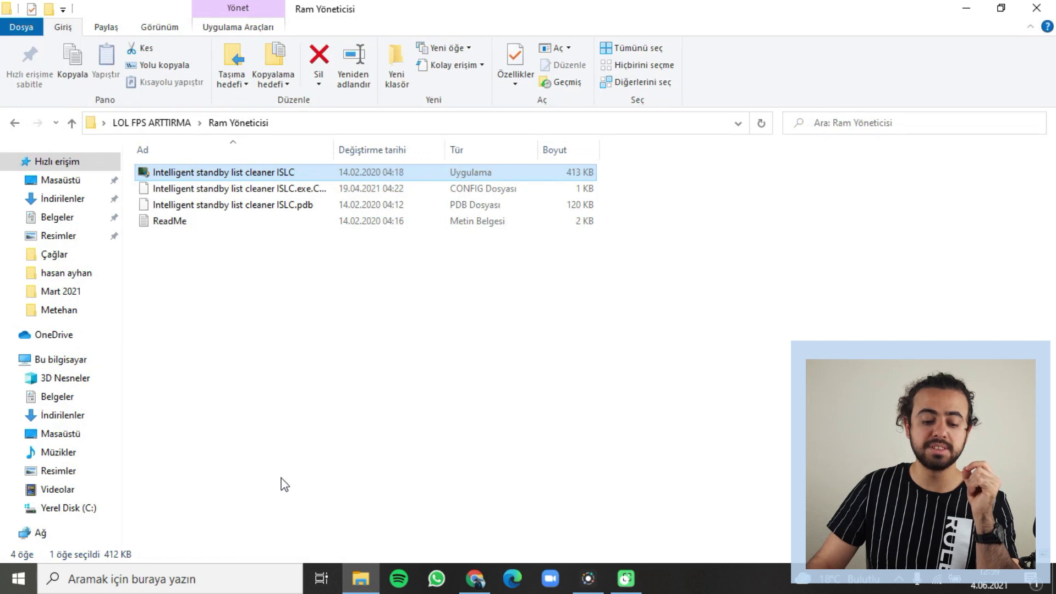
pyautogui.click(454, 385)
pyautogui.press('BackSpace')
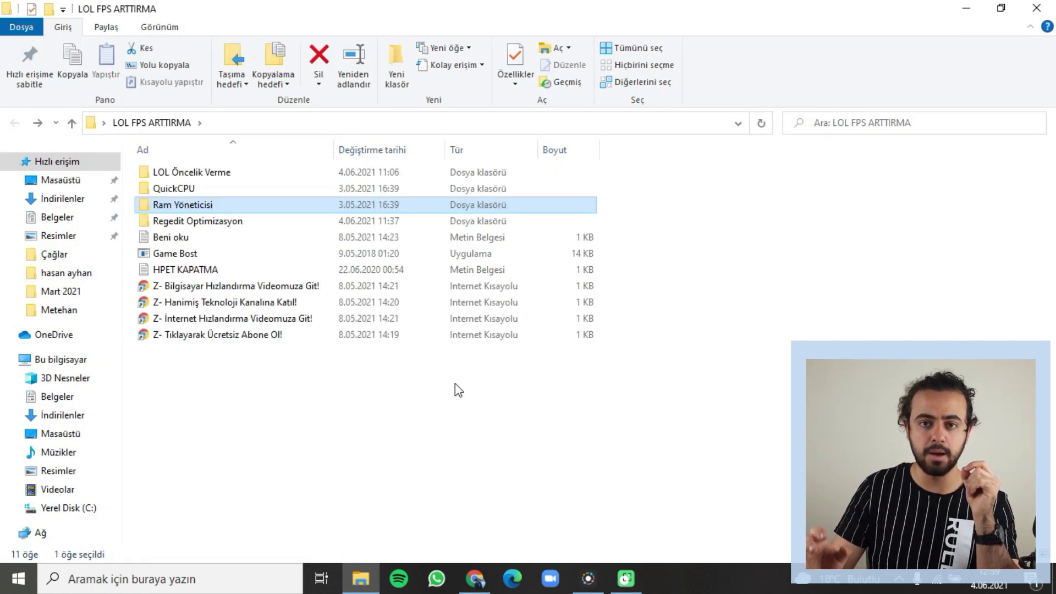
pyautogui.click(175, 254)
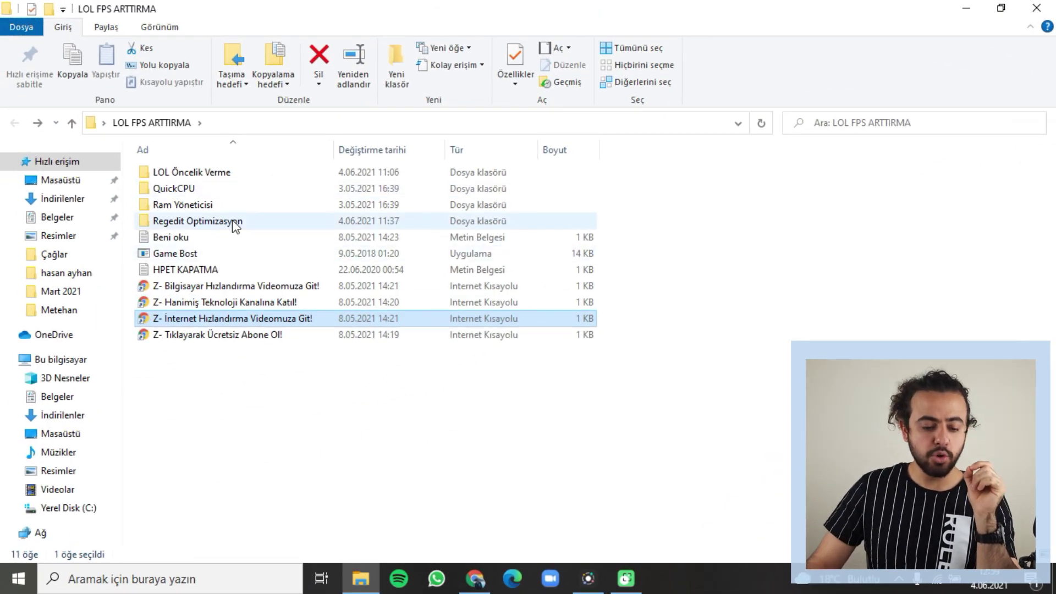
# Open the Regedit Optimizasyon folder and look over the four registry files from DVR 1 Devredışı Bırak to Tam Ekran Düzeltmesi.
pyautogui.doubleClick(235, 223)
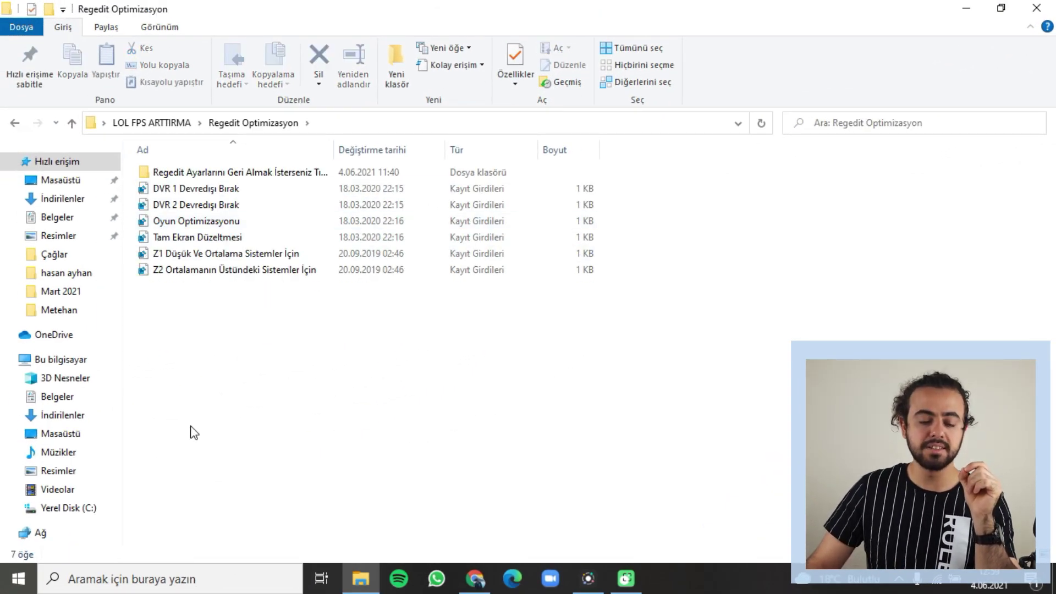
pyautogui.click(195, 189)
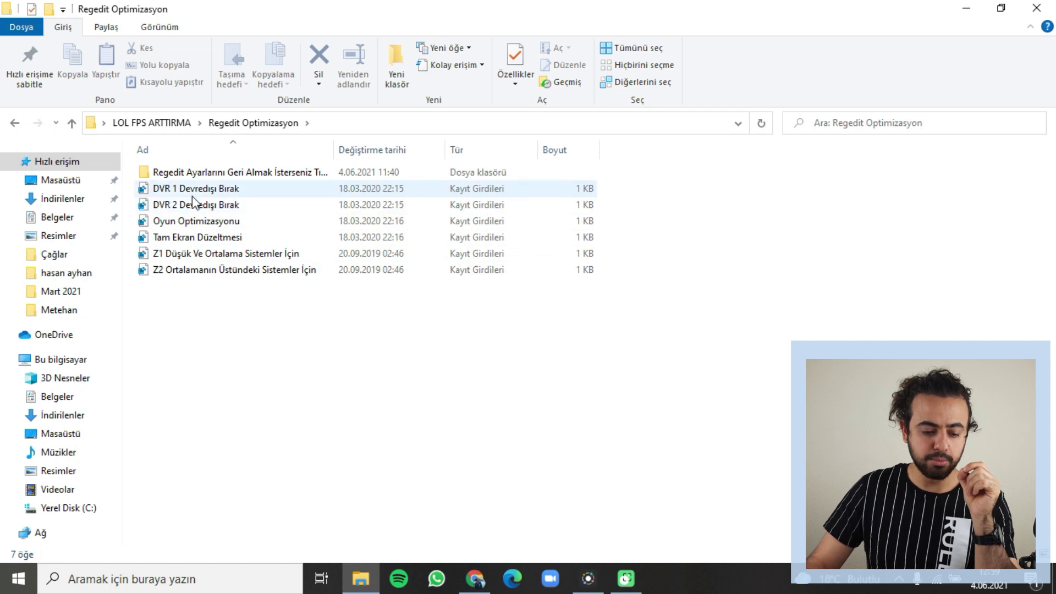
pyautogui.keyDown('shift'); pyautogui.click(199, 238); pyautogui.keyUp('shift')
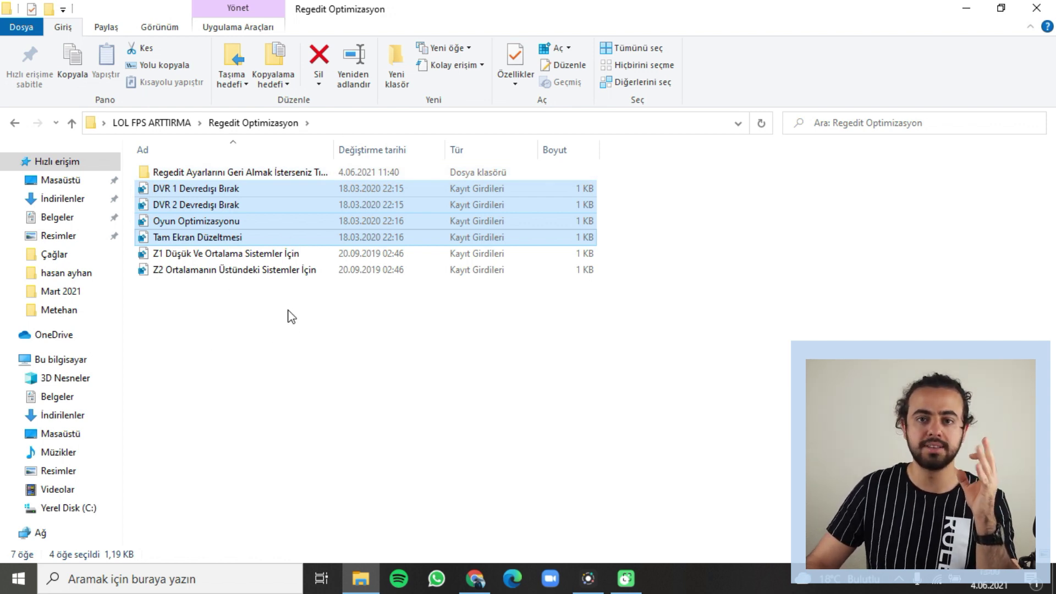
pyautogui.click(217, 320)
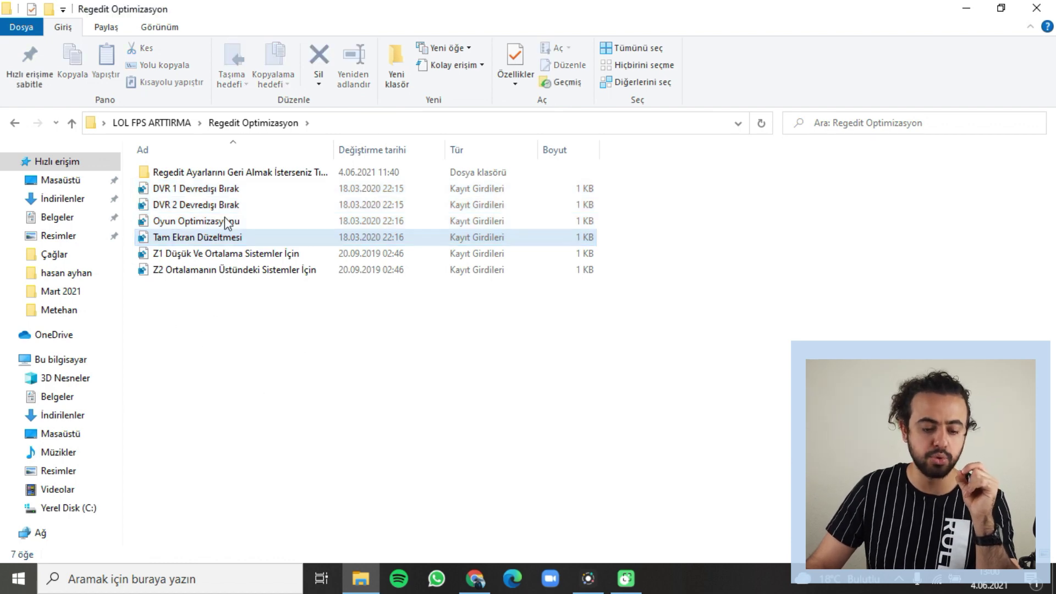
# Compare the registry file options Z1 Düşük Ve Ortalama Sistemler İçin and Z2 Ortalamanın Üstündeki Sistemler İçin.
pyautogui.click(209, 241)
pyautogui.click(212, 253)
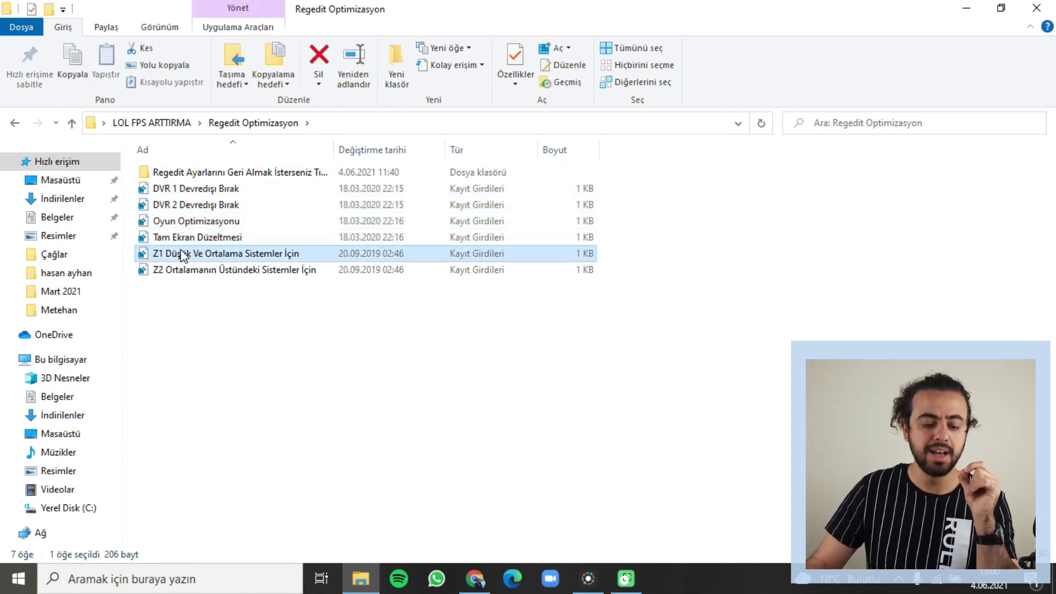
pyautogui.click(181, 270)
pyautogui.click(202, 254)
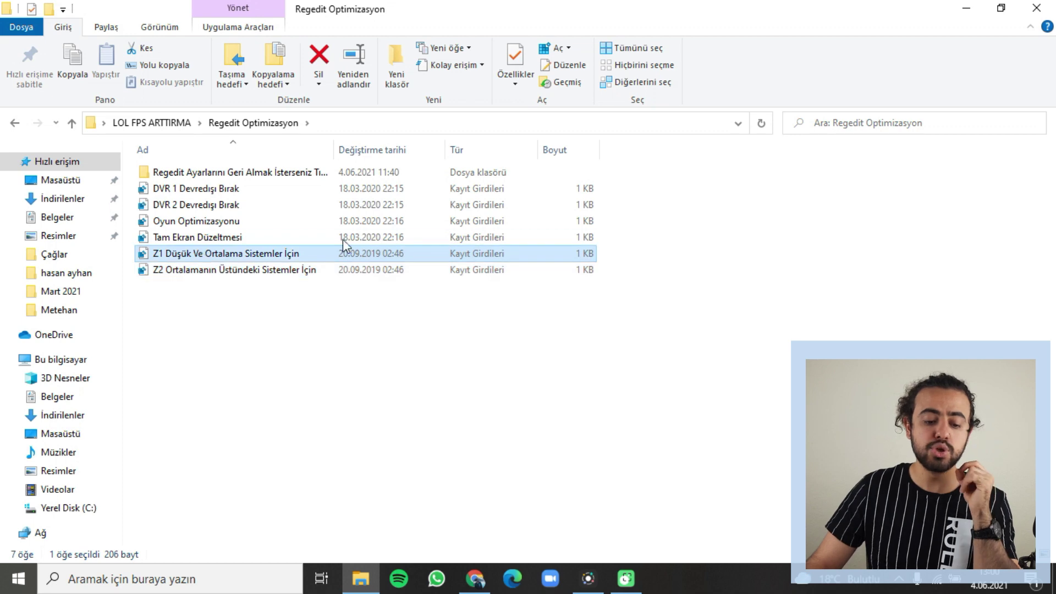
pyautogui.click(181, 269)
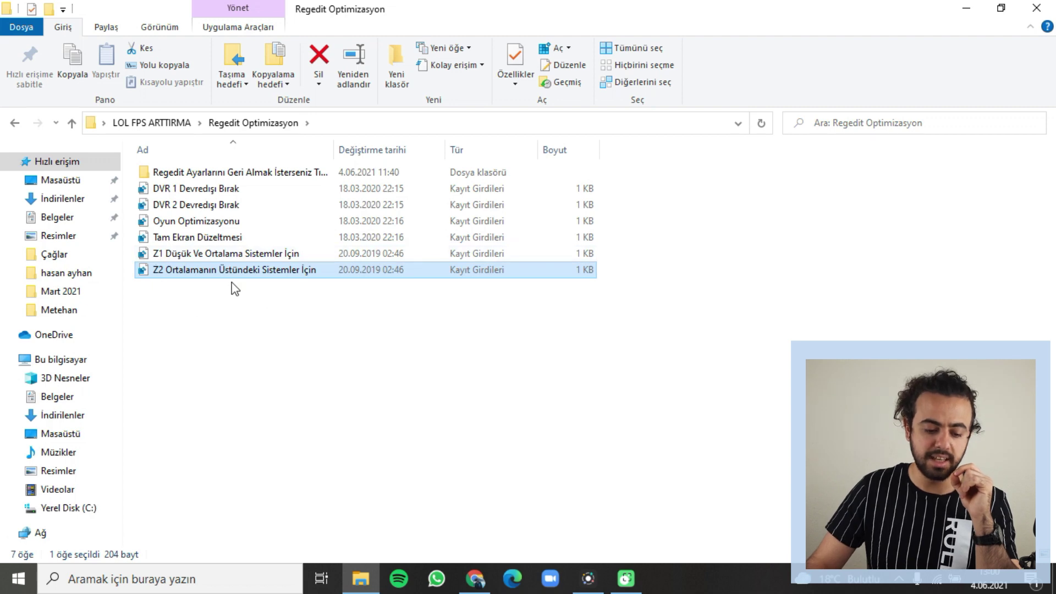
pyautogui.click(180, 254)
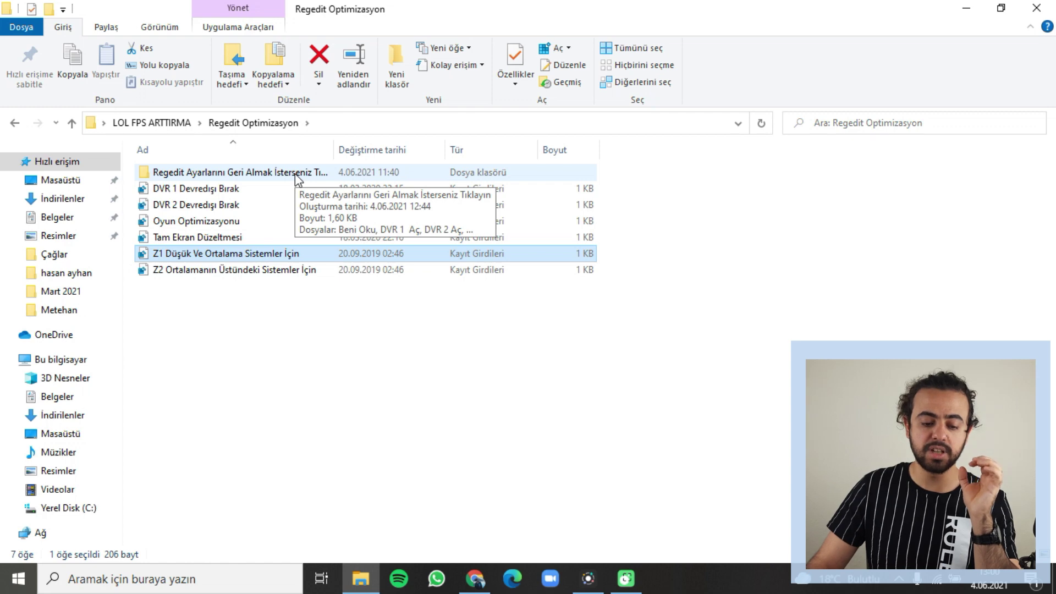
# Inspect the restore files in Regedit Ayarlarını Geri Almak İsterseniz Tıklayın and return to the LOL FPS ARTTIRMA folder.
pyautogui.doubleClick(255, 171)
pyautogui.moveTo(240, 364); pyautogui.dragTo(206, 189)
pyautogui.click(13, 122)
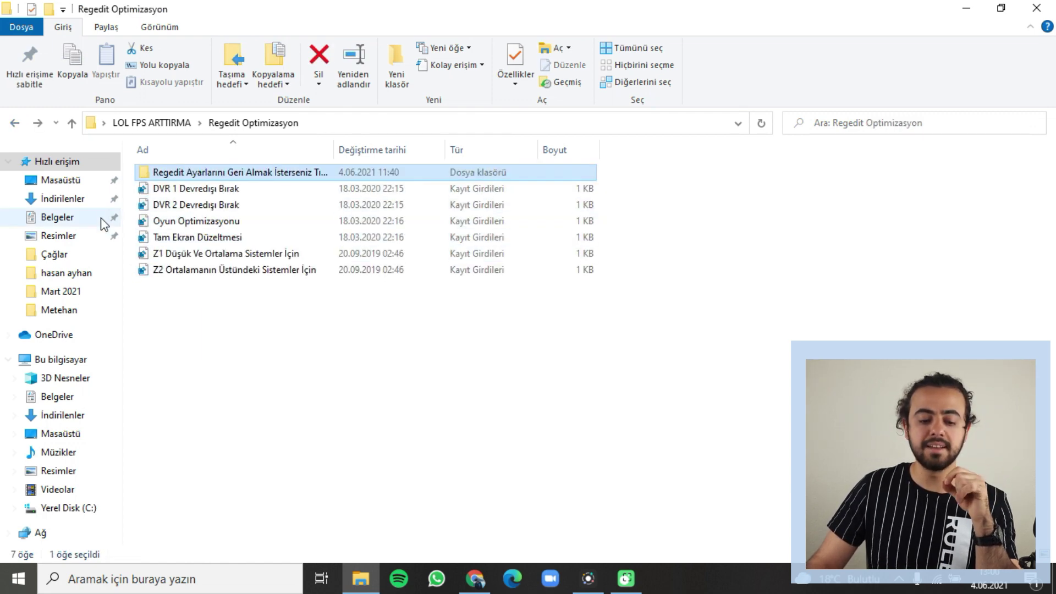
pyautogui.click(14, 122)
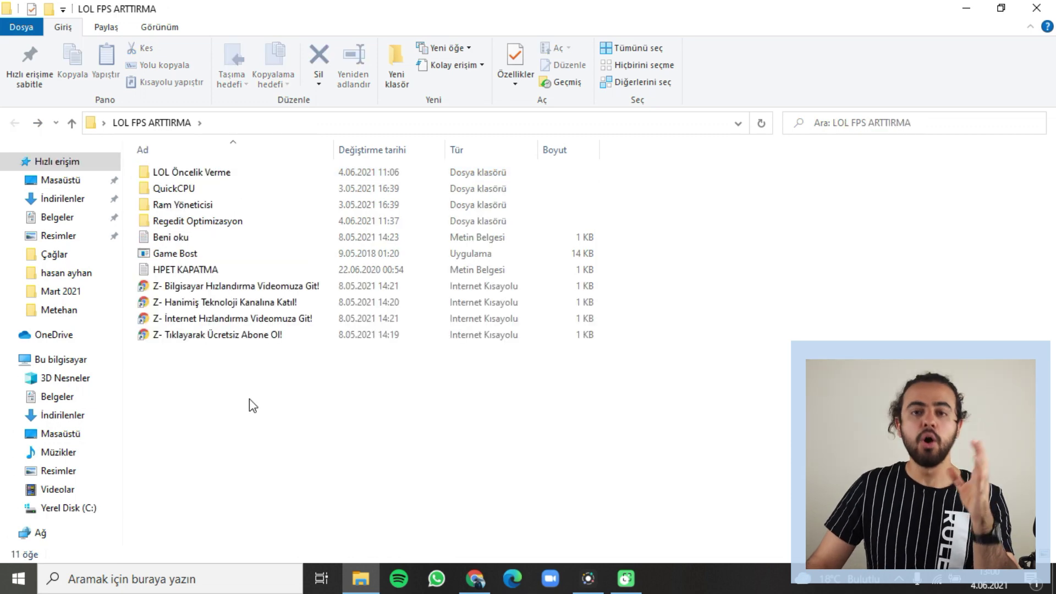
# Open the LOL Öncelik Verme folder and examine its lol-yüksek-öncelik, lol-normal-öncelik and lol-normalin-üstünde-öncelik registry files.
pyautogui.doubleClick(240, 171)
pyautogui.click(182, 175)
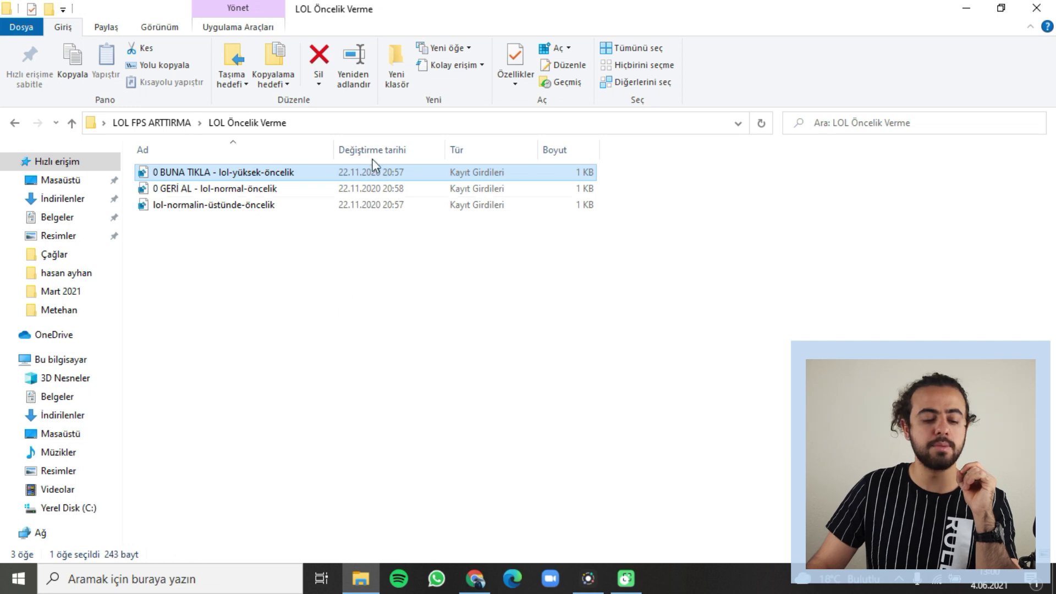
pyautogui.doubleClick(211, 189)
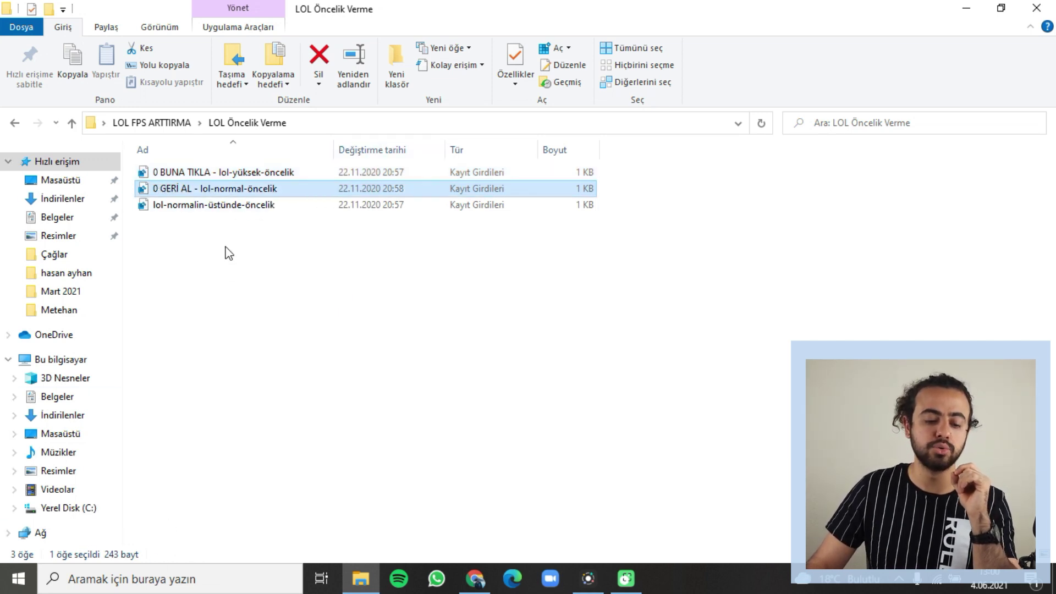
pyautogui.click(183, 206)
pyautogui.click(193, 172)
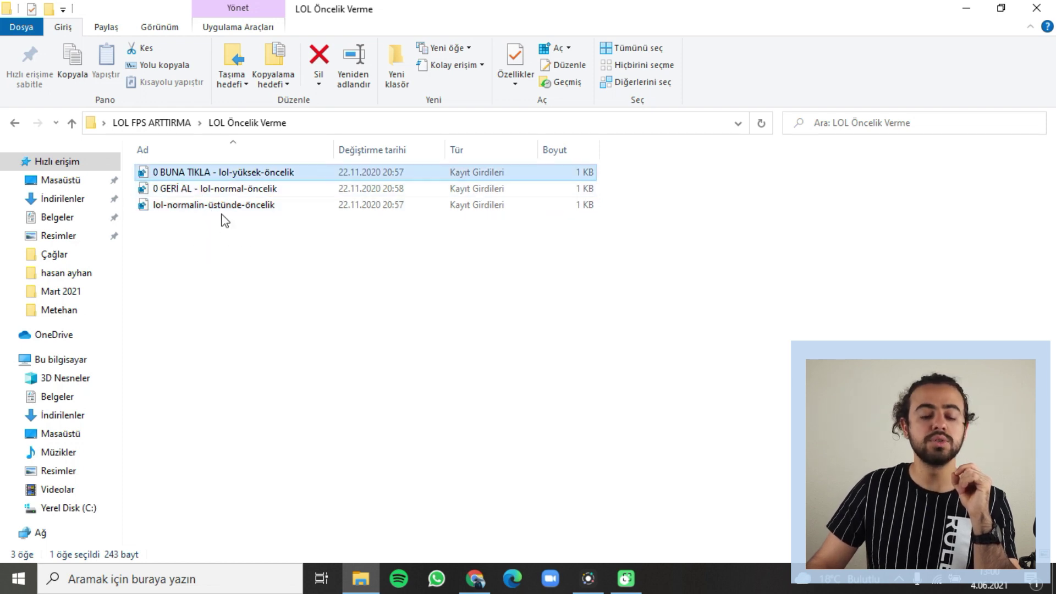
pyautogui.click(195, 209)
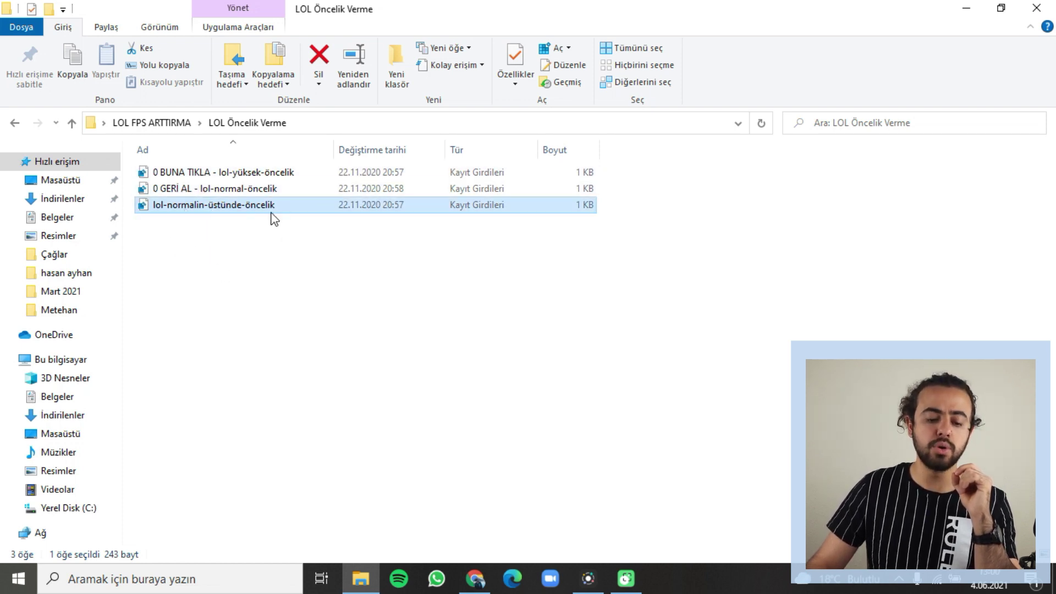
pyautogui.click(241, 194)
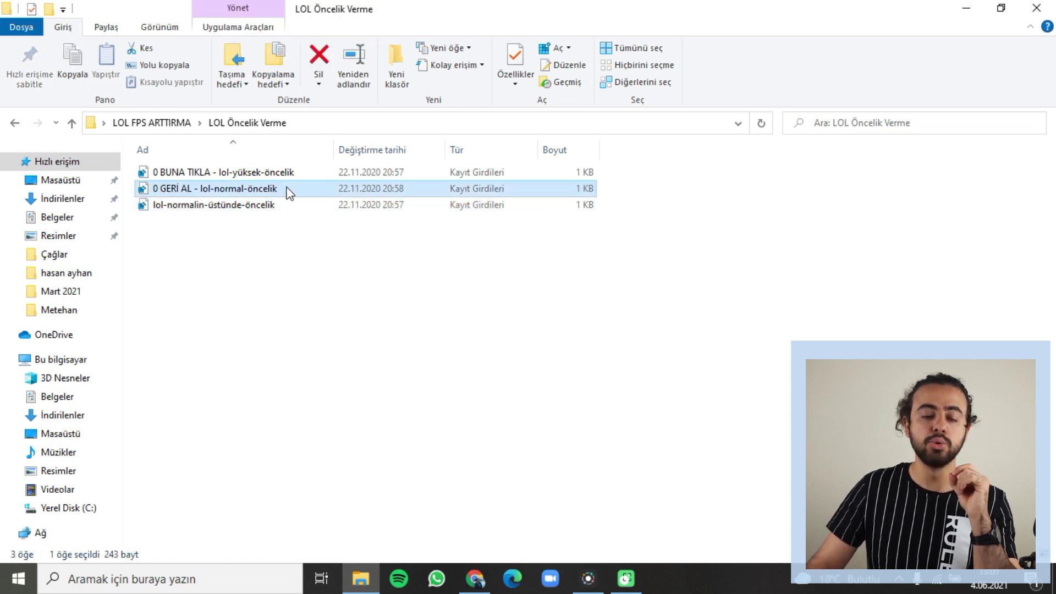
pyautogui.click(267, 209)
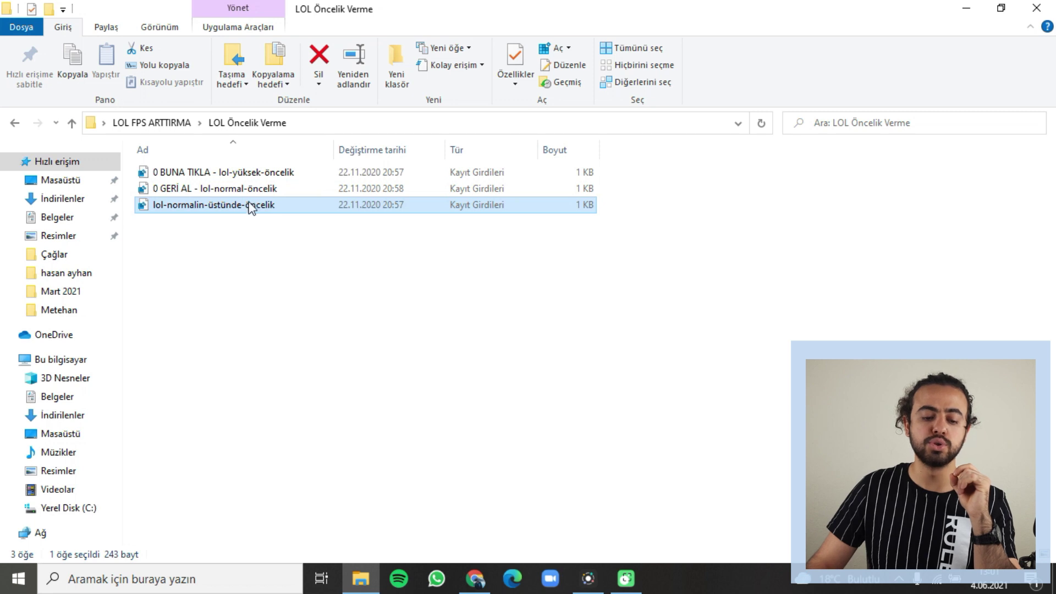
pyautogui.click(243, 172)
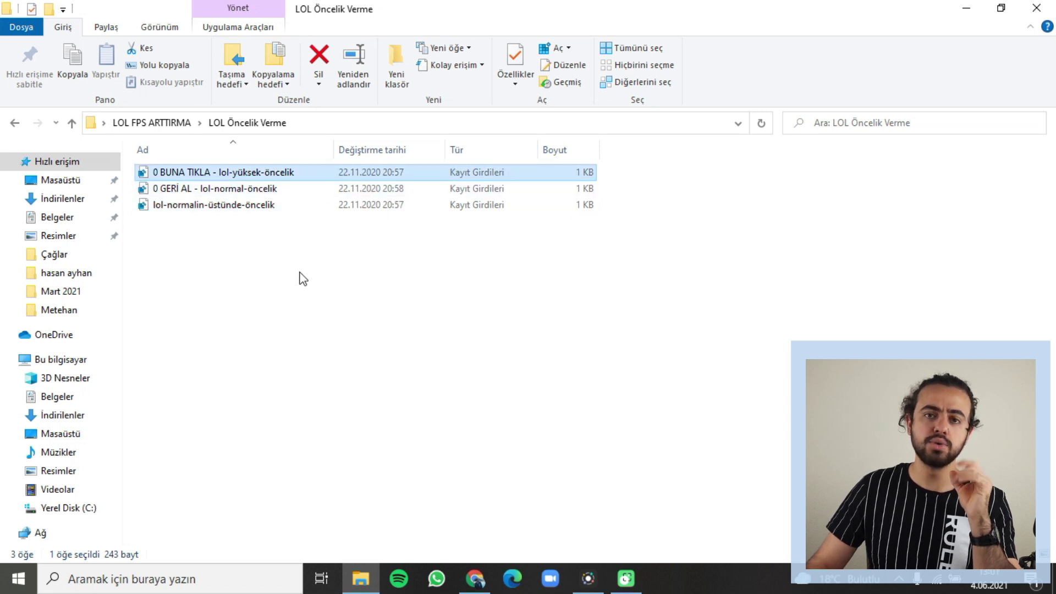
pyautogui.click(170, 209)
pyautogui.click(311, 174)
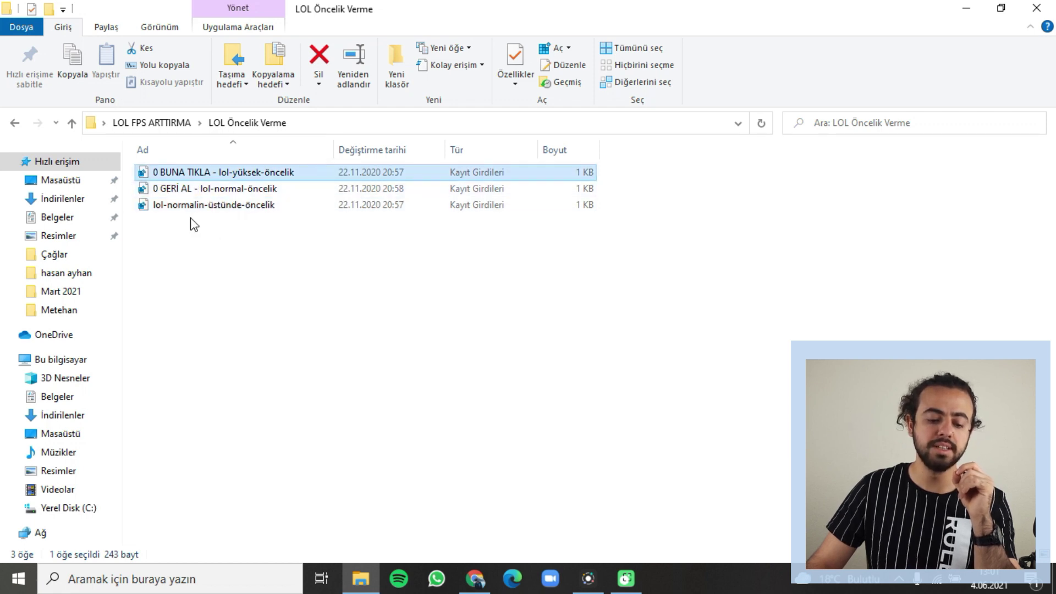
pyautogui.click(205, 189)
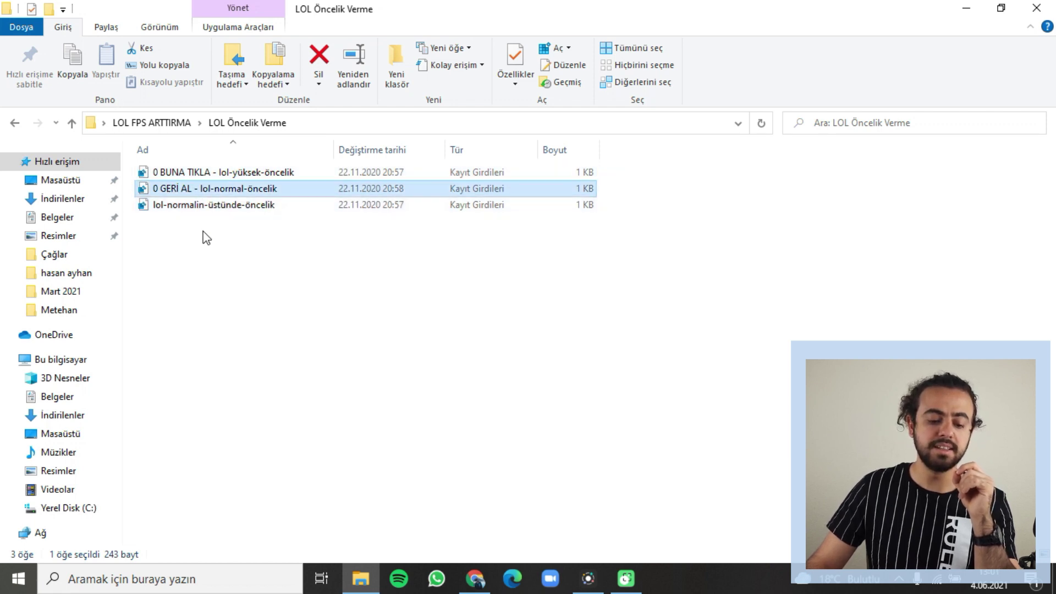
pyautogui.click(12, 133)
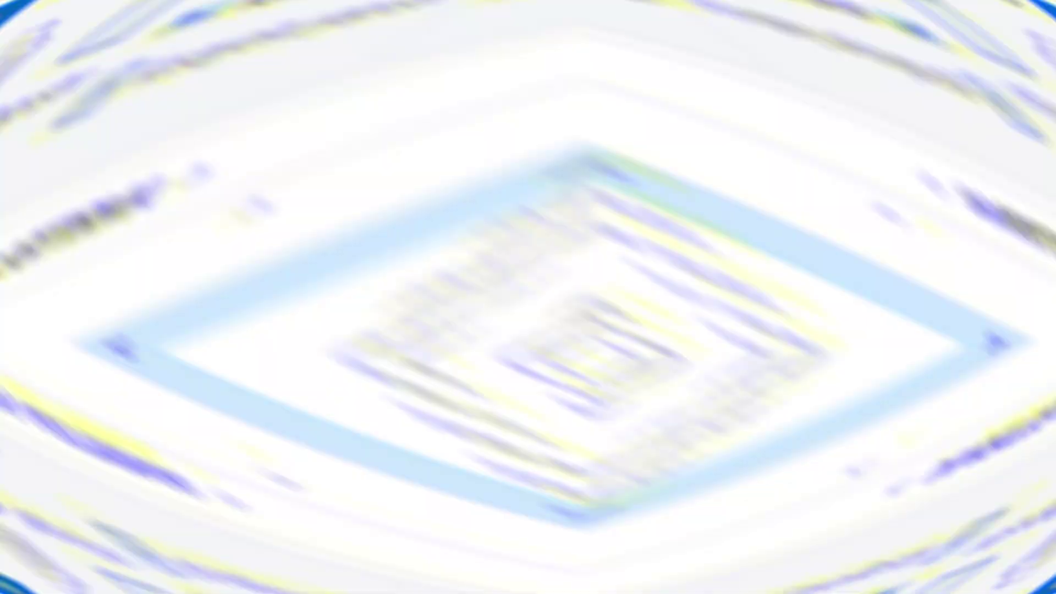